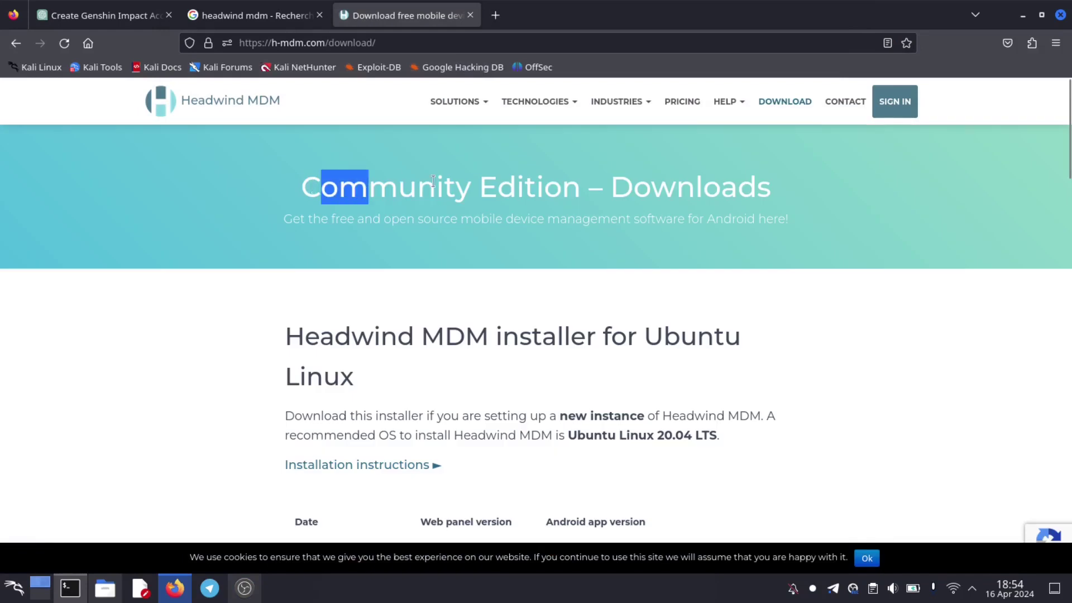
- Scroll the Headwind MDM downloads page to the Ubuntu installer row (2024-02-16) and the launcher section
drag(433, 180, 738, 187)
scroll(852, 300, down, 2)
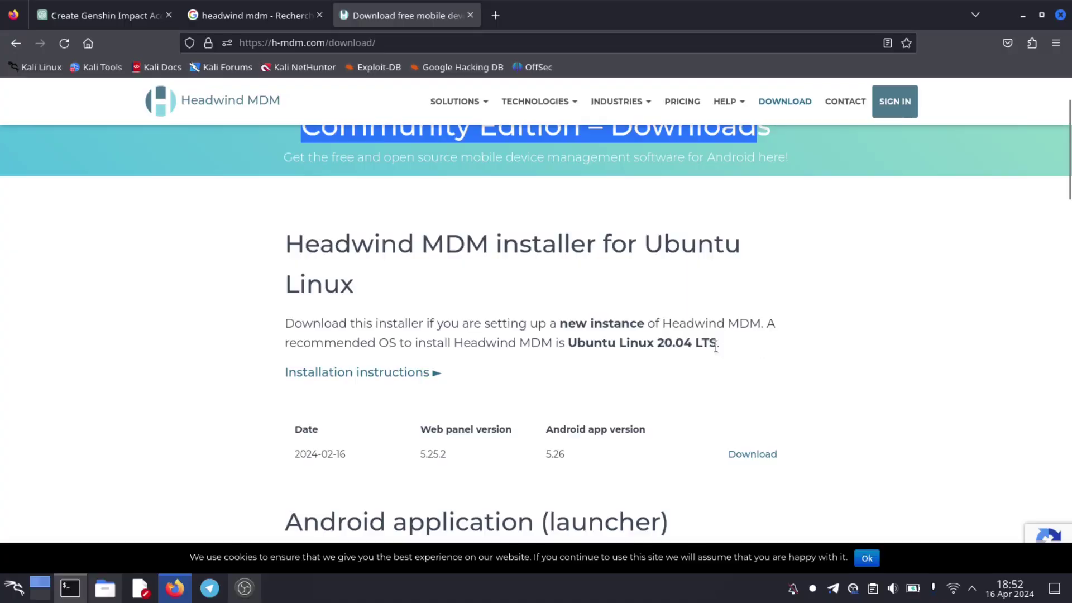
scroll(568, 355, down, 3)
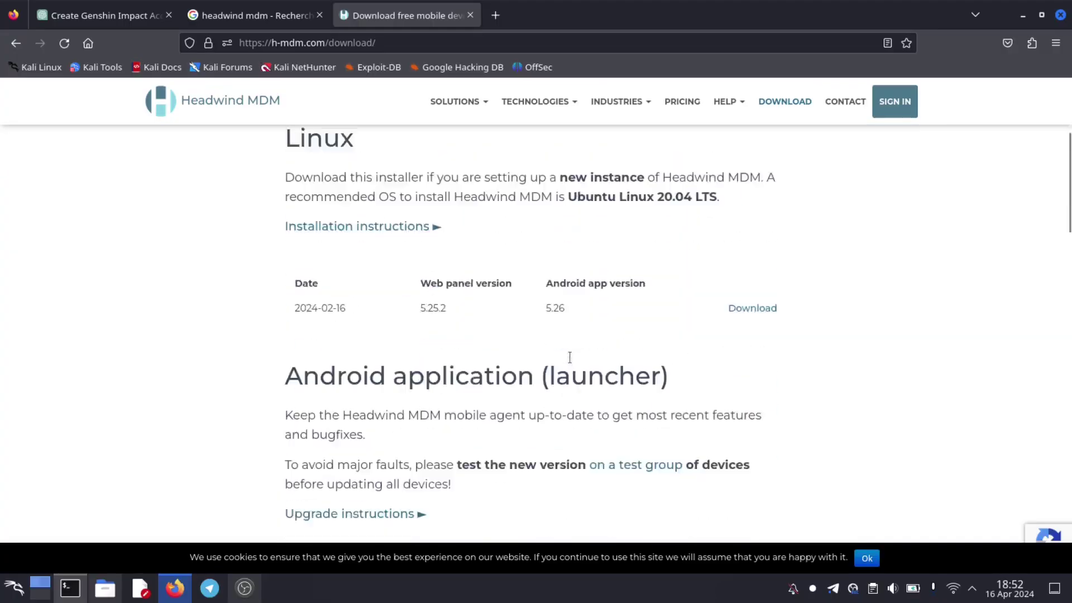
- Open the Advanced web panel installation guide and scroll through its install, database and download steps
click(388, 186)
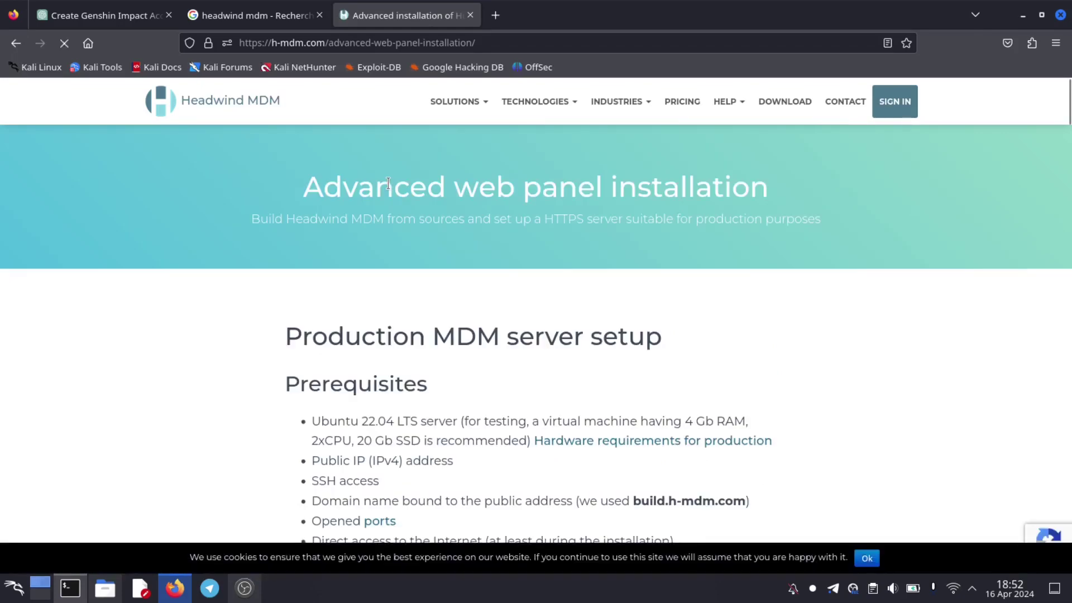
scroll(388, 183, down, 4)
scroll(388, 184, down, 10)
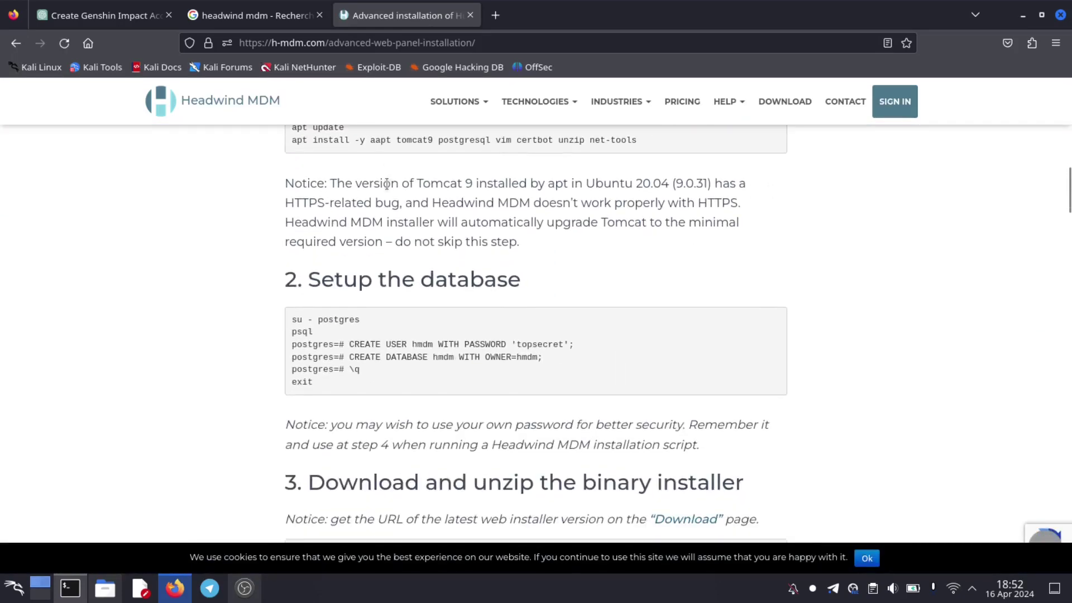
scroll(387, 184, up, 2)
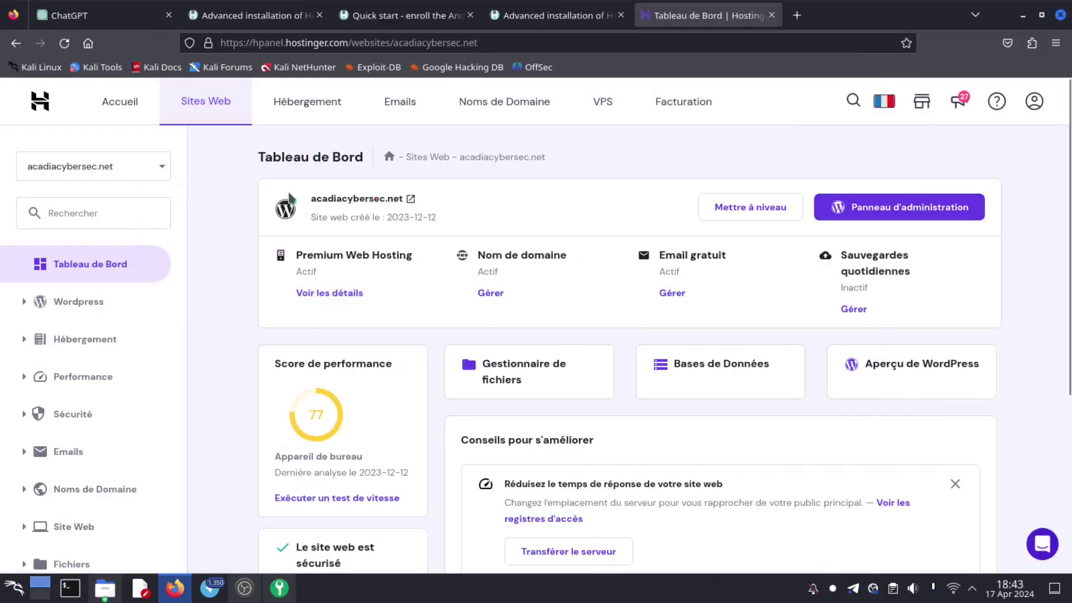
- Create subdomain mdm.acadiacybersec.net with the custom directory public_html/mdm
drag(309, 199, 403, 200)
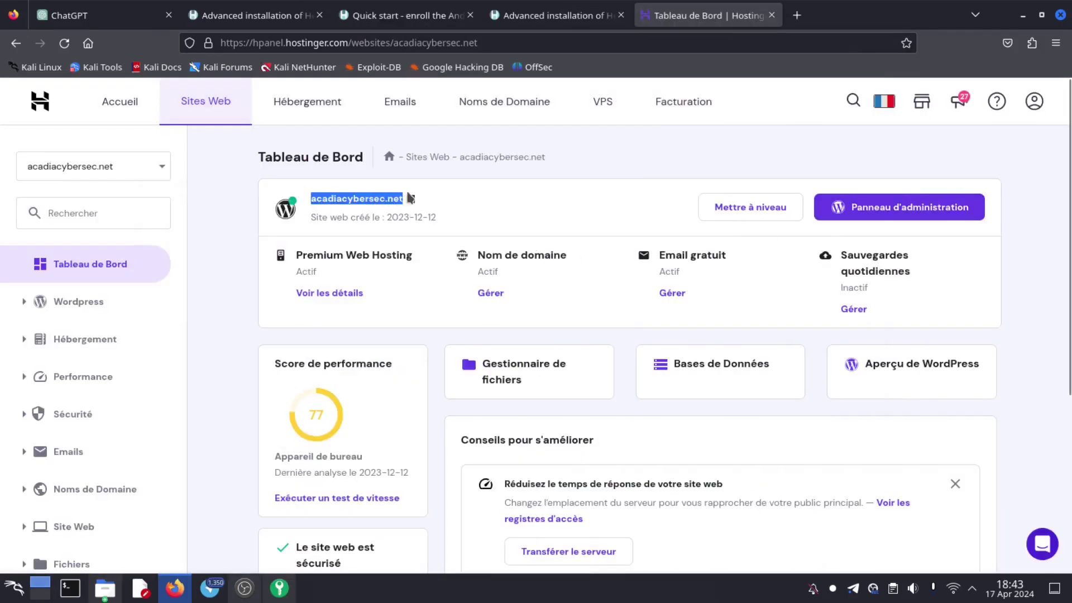
click(75, 498)
click(85, 548)
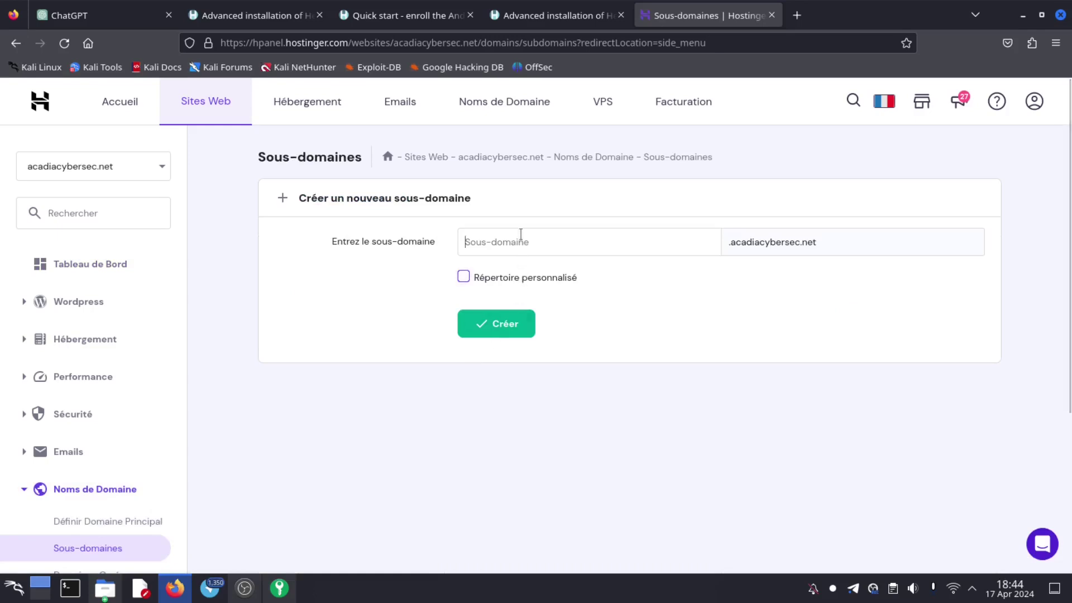
text(mdm)
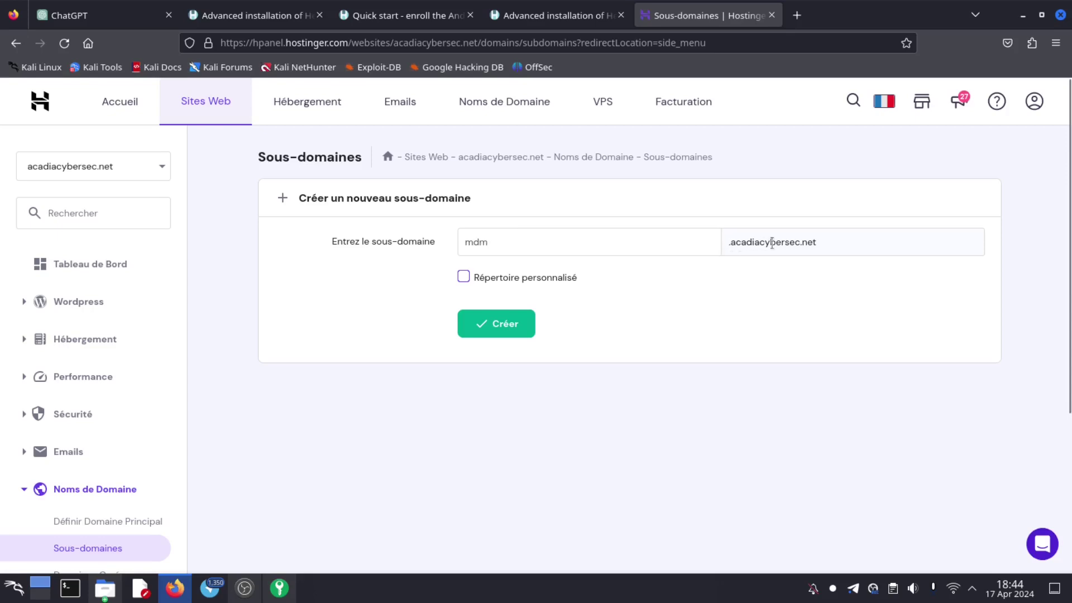
click(479, 282)
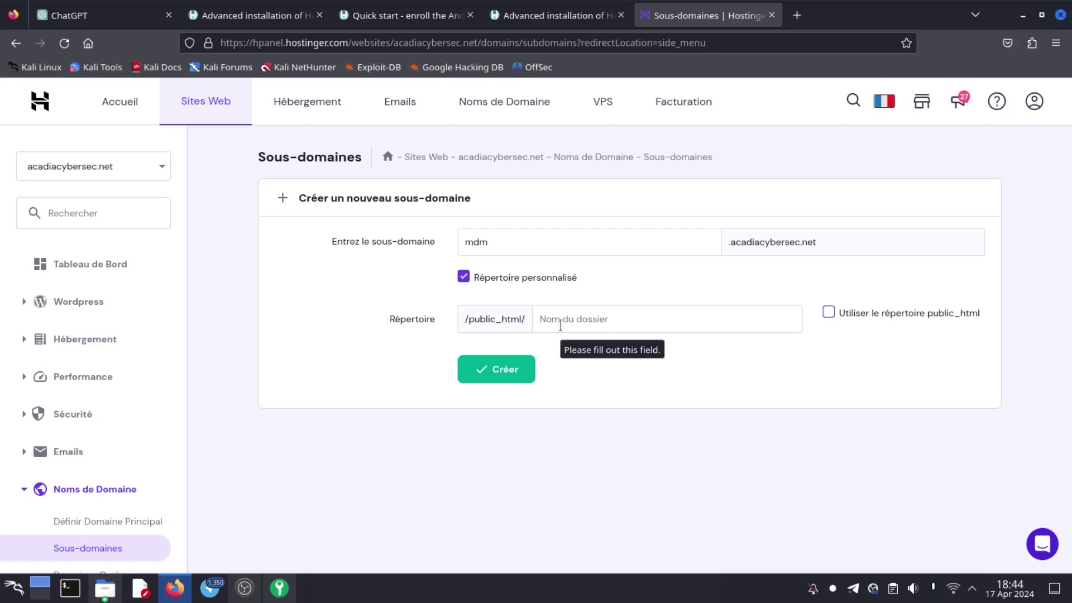
click(560, 323)
text(m)
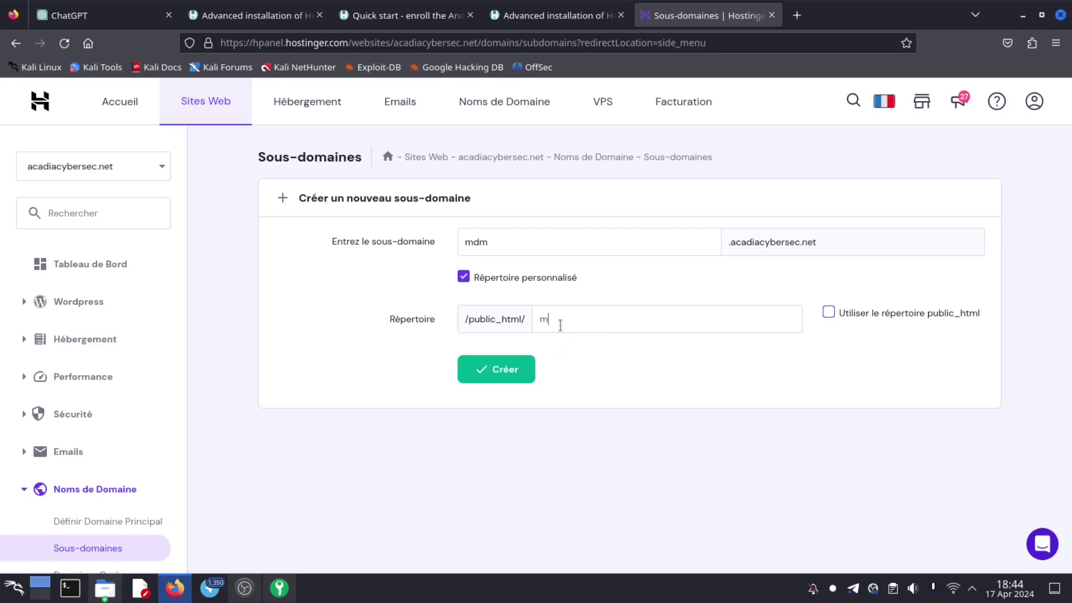
text(dm)
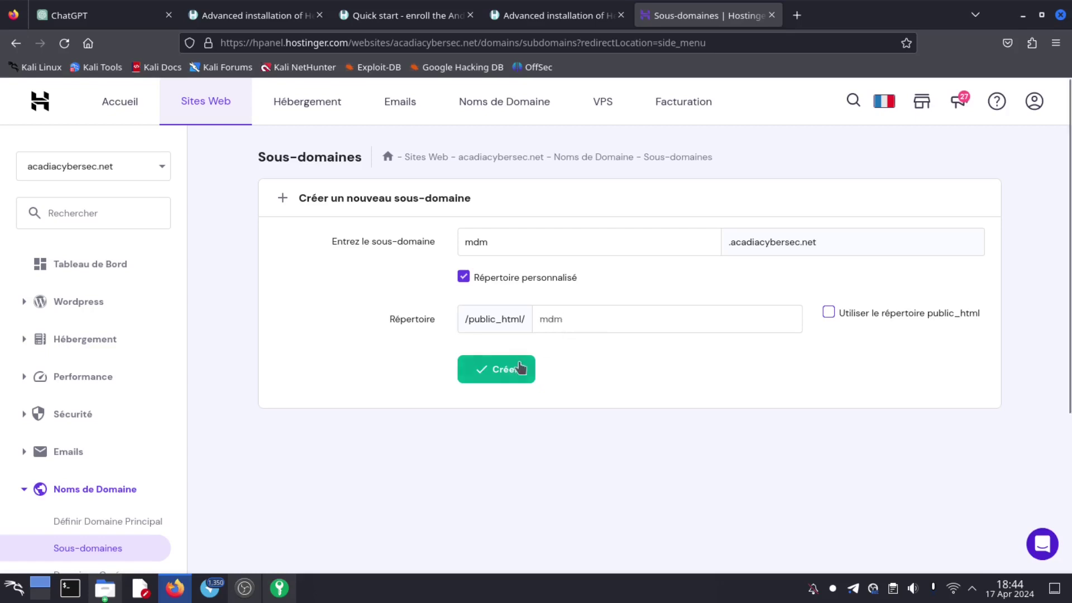
click(513, 369)
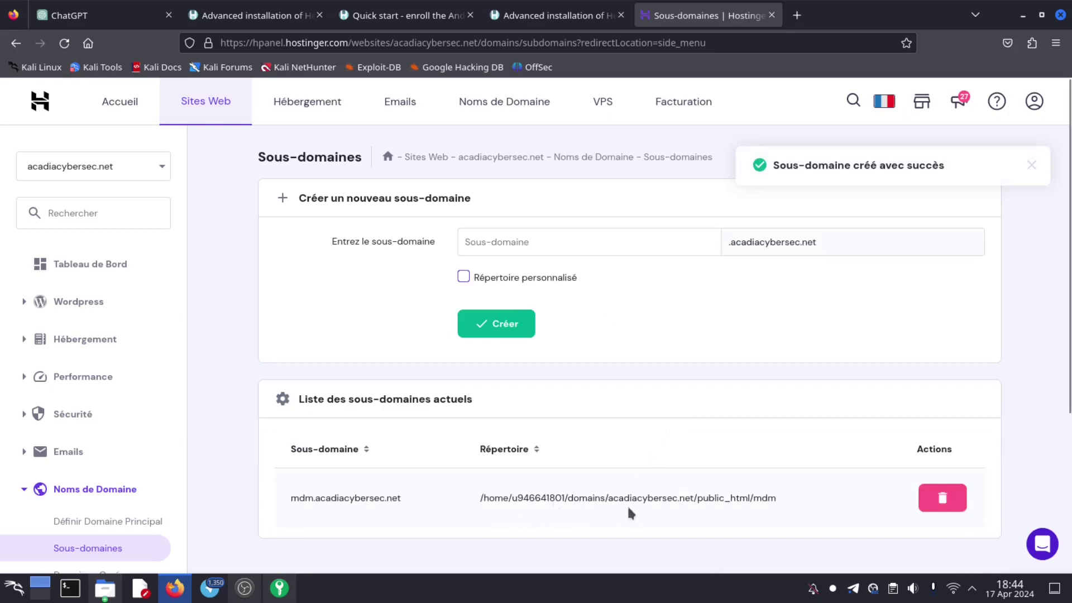
- Open the DNS Zone Editor for acadiacybersec.net from the Avancé sidebar section
drag(406, 502, 280, 505)
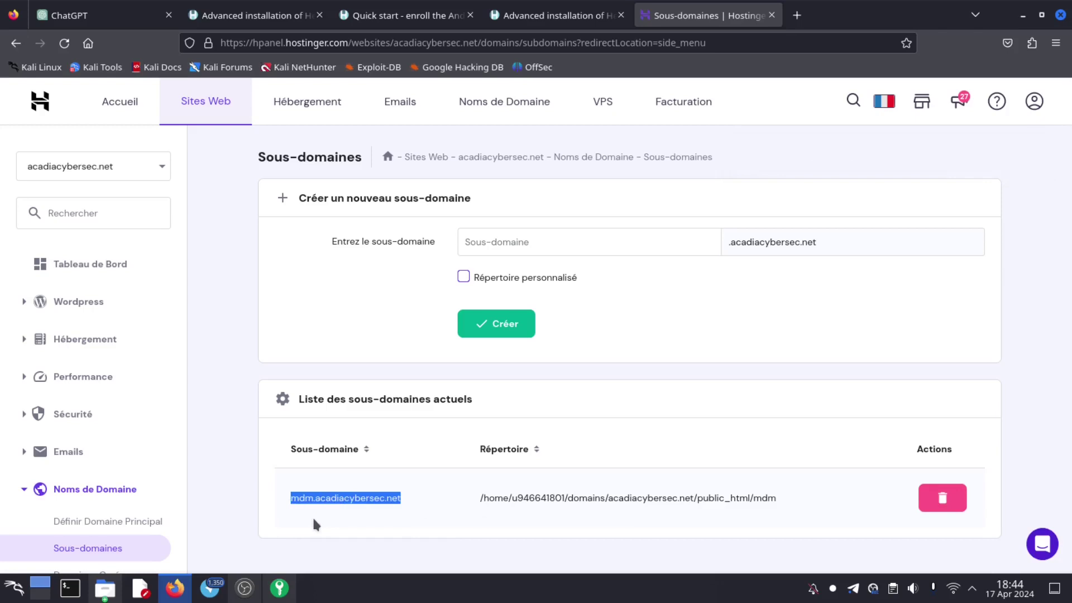
scroll(87, 399, down, 4)
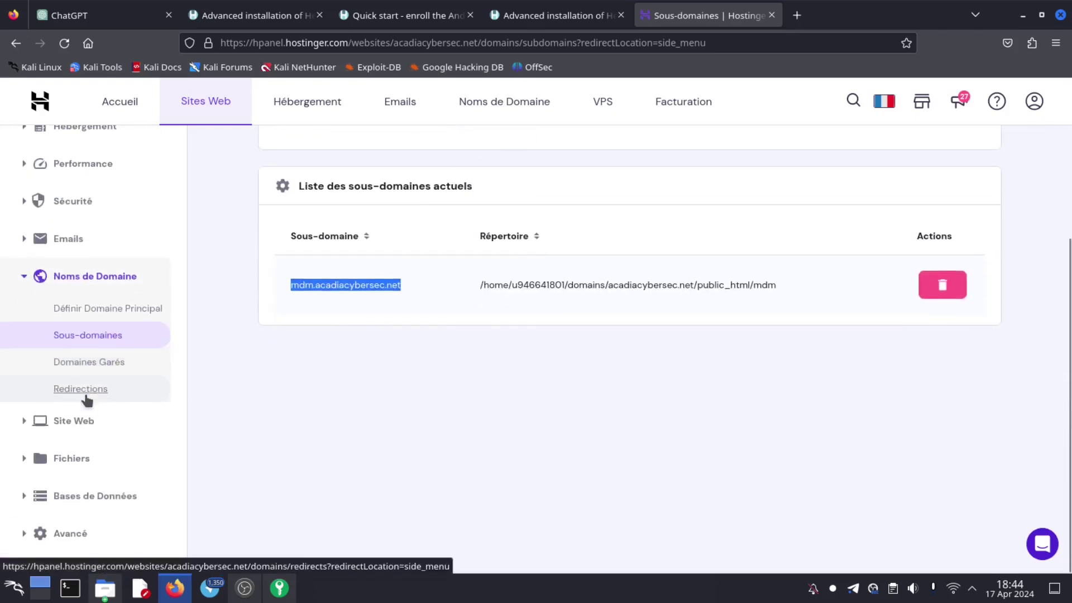
click(60, 534)
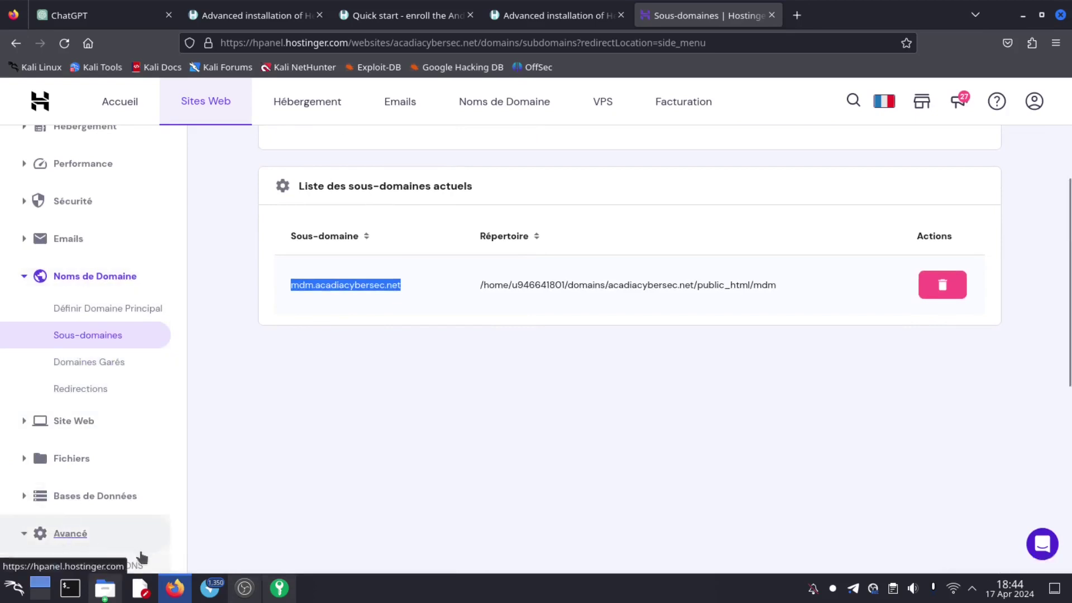
click(142, 561)
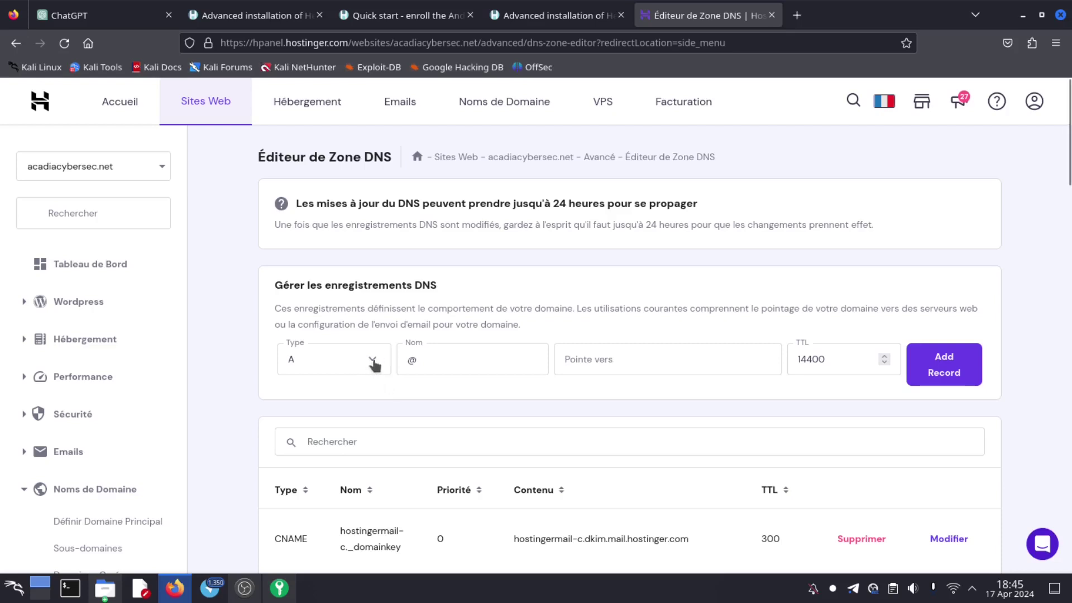
- Start a new DNS record of type A named mdm
click(365, 364)
click(302, 398)
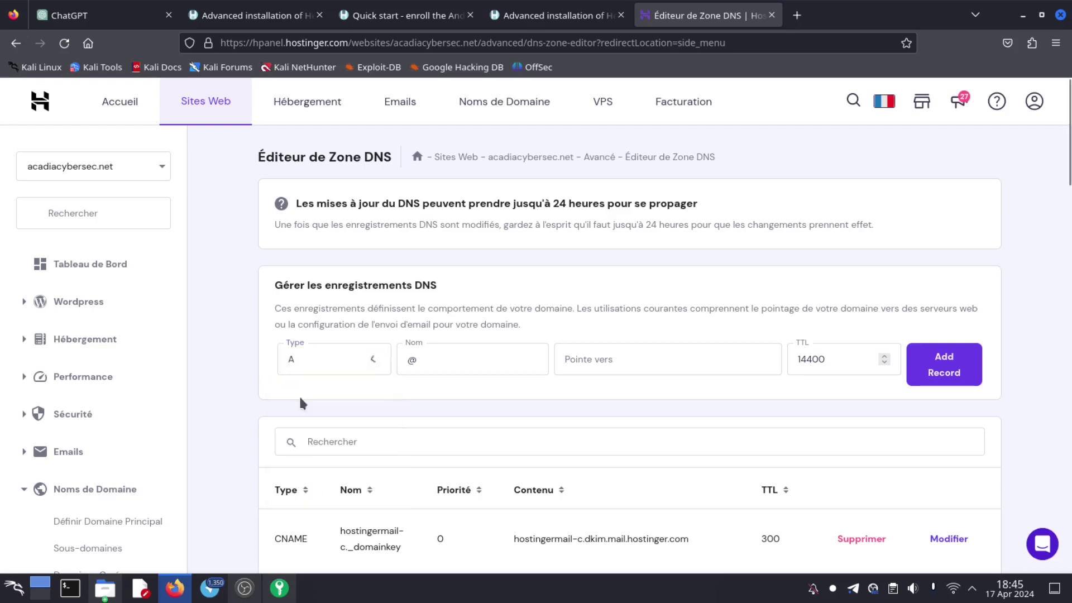
click(439, 361)
key(BackSpace)
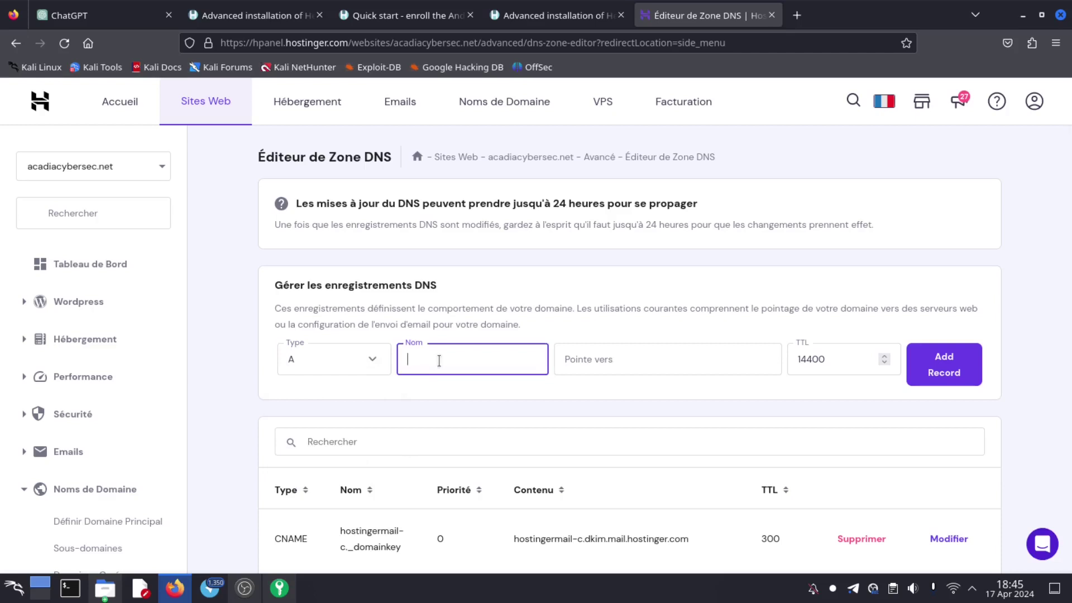
text(mdm)
- Set the A record's TTL to 1800, leaving the target blank, and switch to Konsole
click(651, 362)
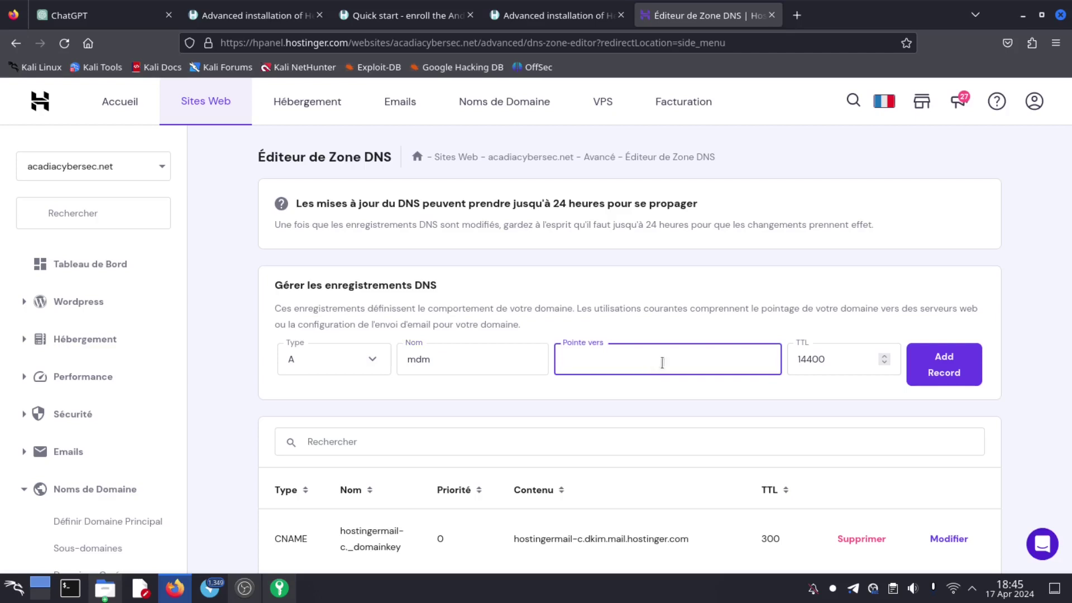
drag(838, 358, 789, 359)
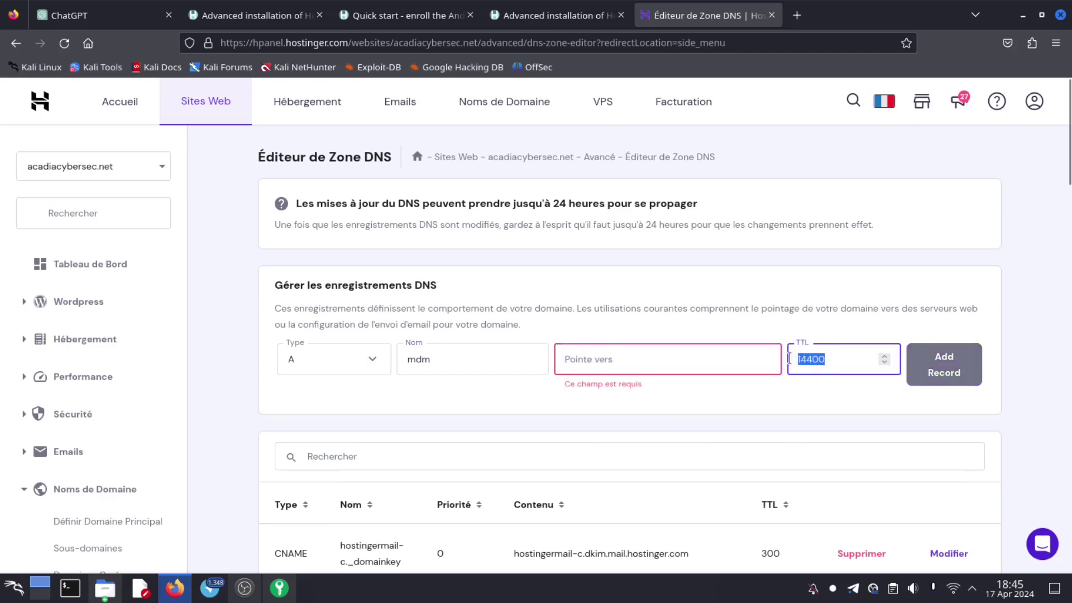
text(1800)
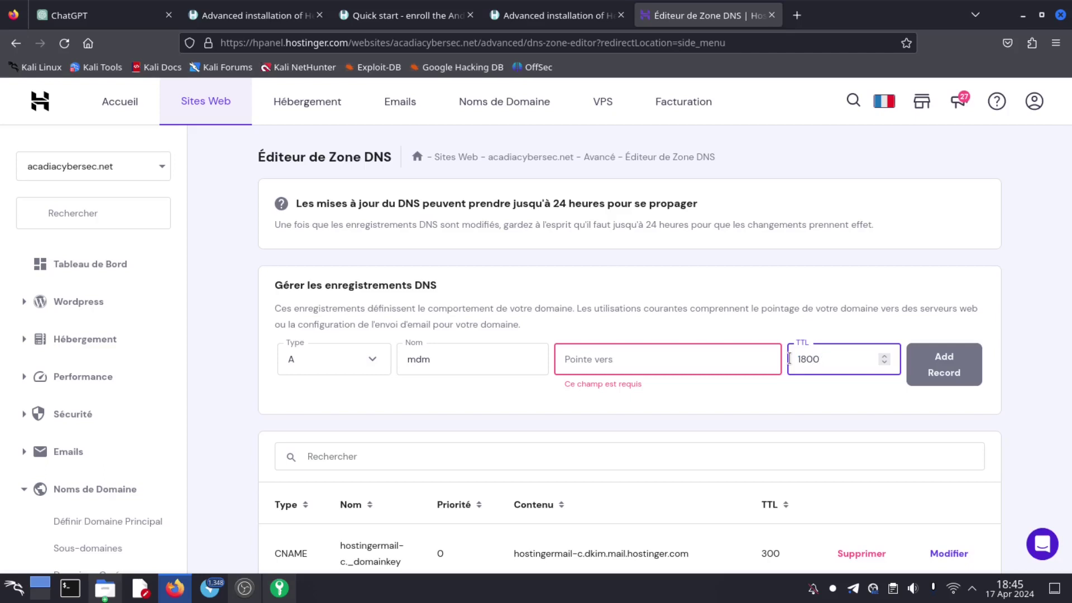
click(622, 358)
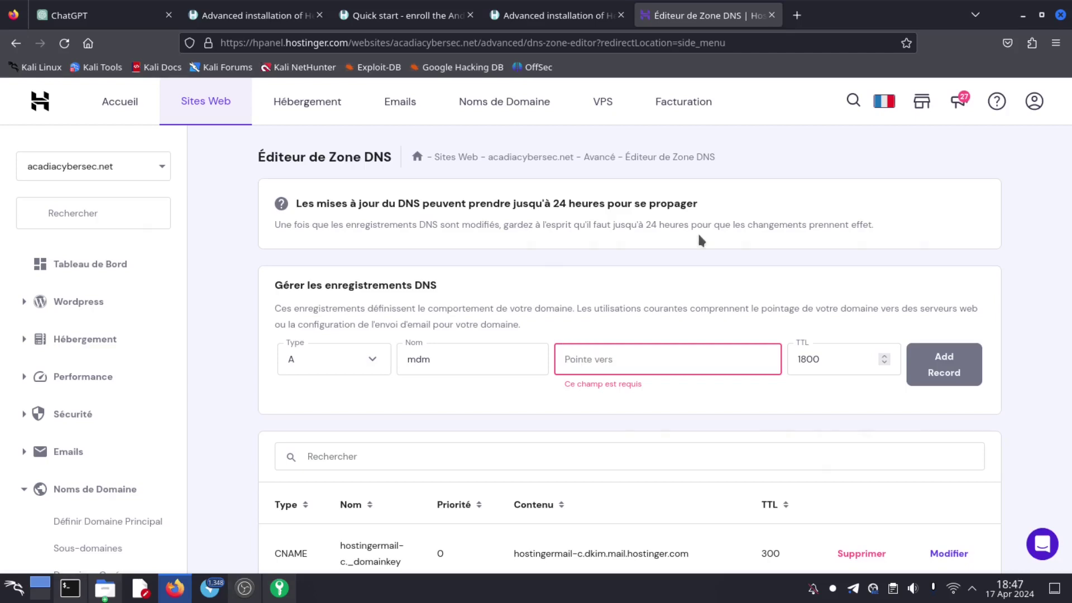
click(70, 588)
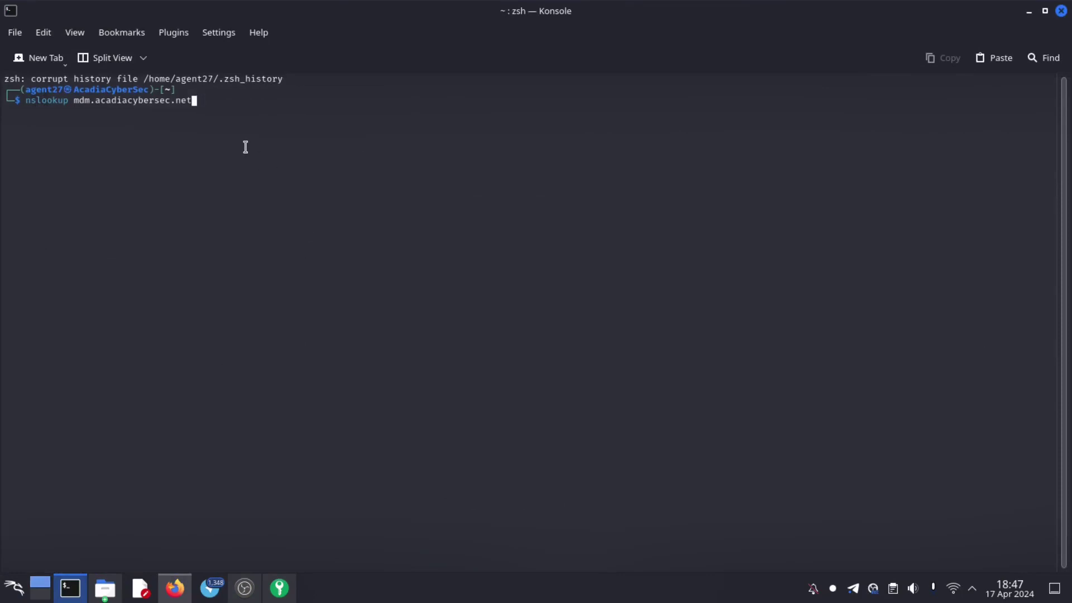
- Run nslookup for mdm.acadiacybersec.net, copy the resolved IPv4 address, and clear the terminal
key(Return)
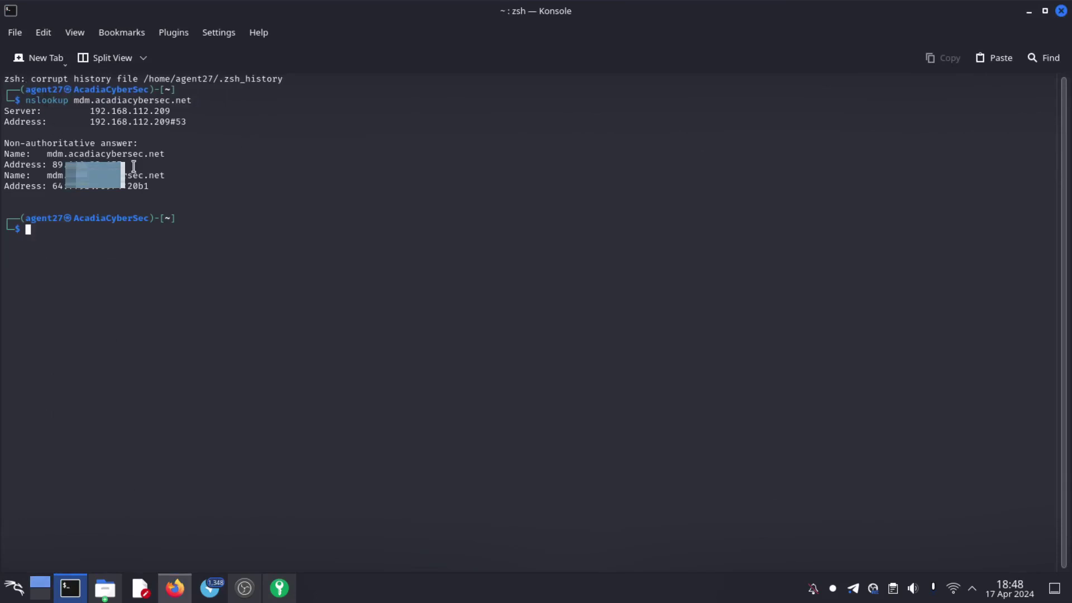
drag(134, 165, 49, 165)
text(clear)
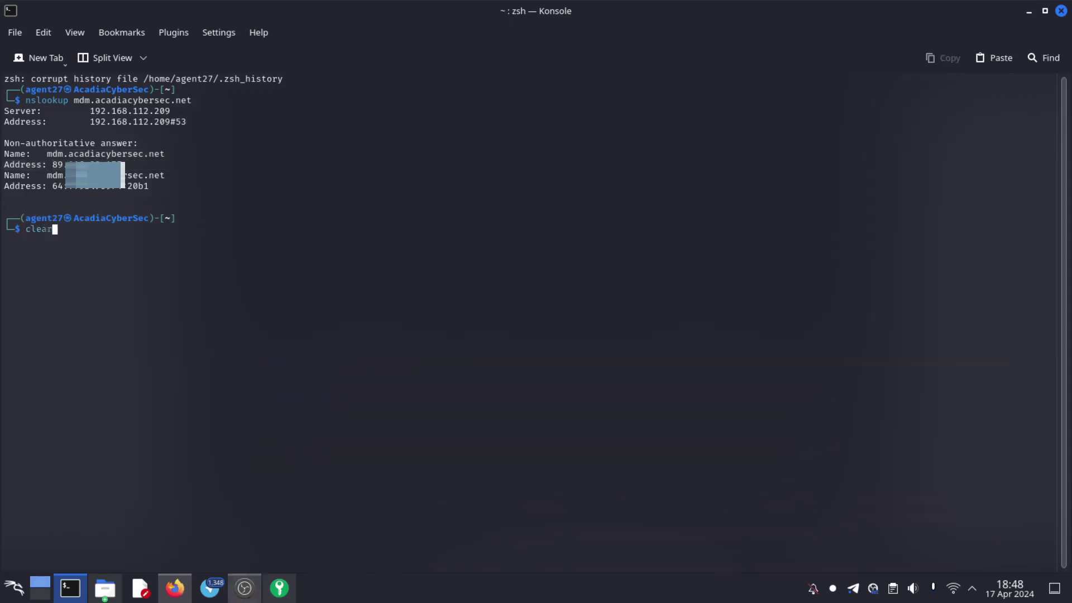
key(Return)
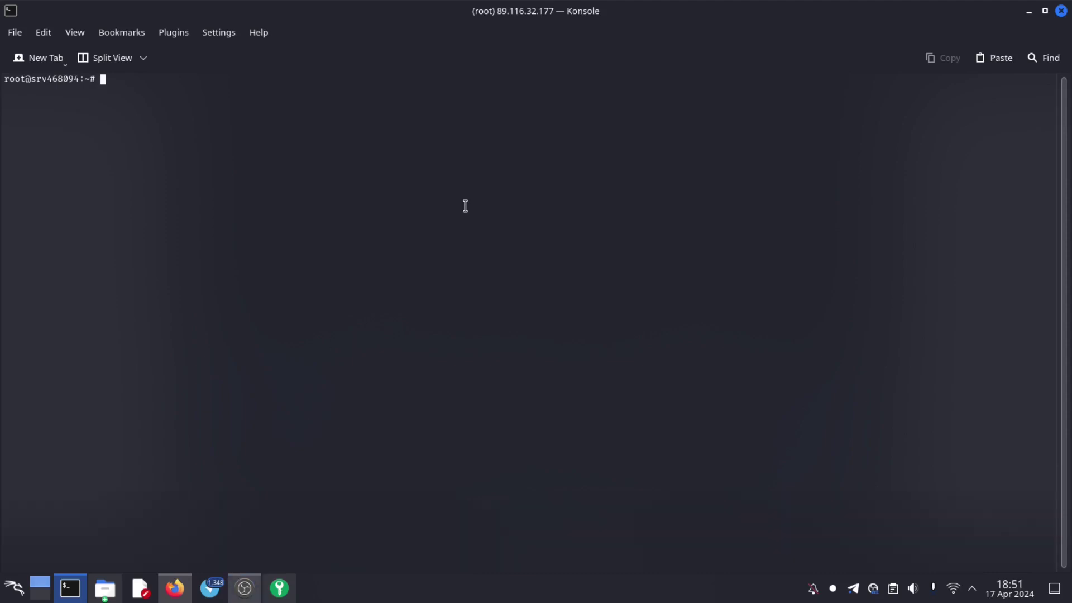
right_click(293, 142)
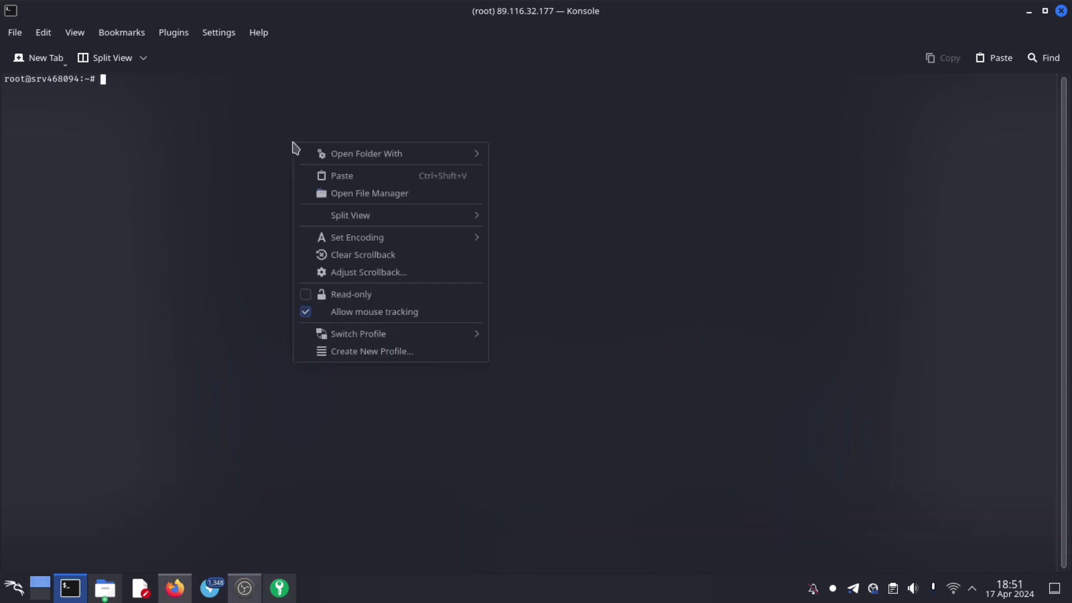
click(361, 178)
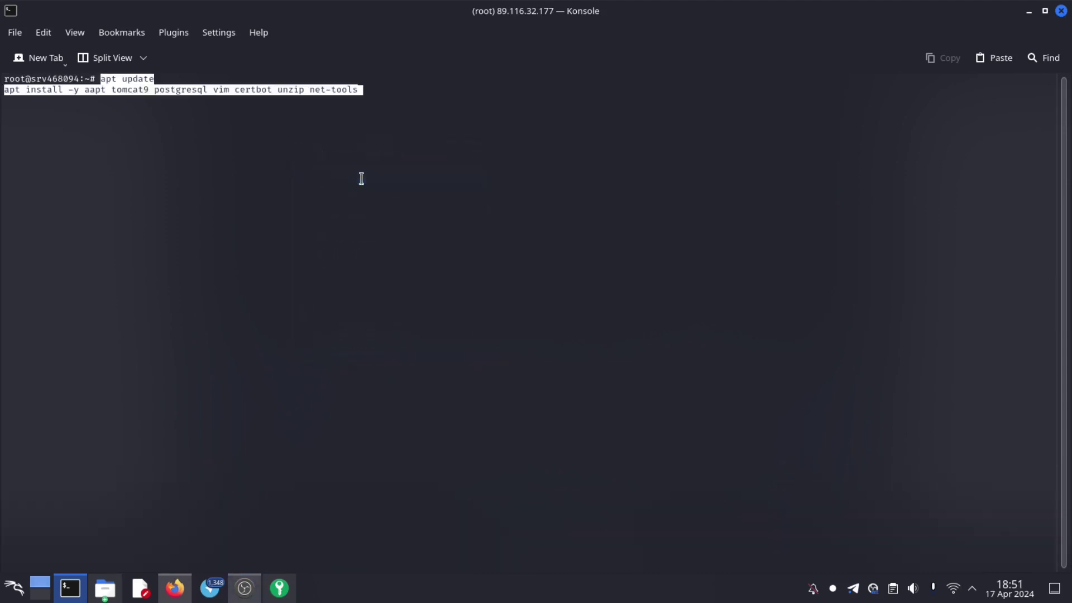
key(Return)
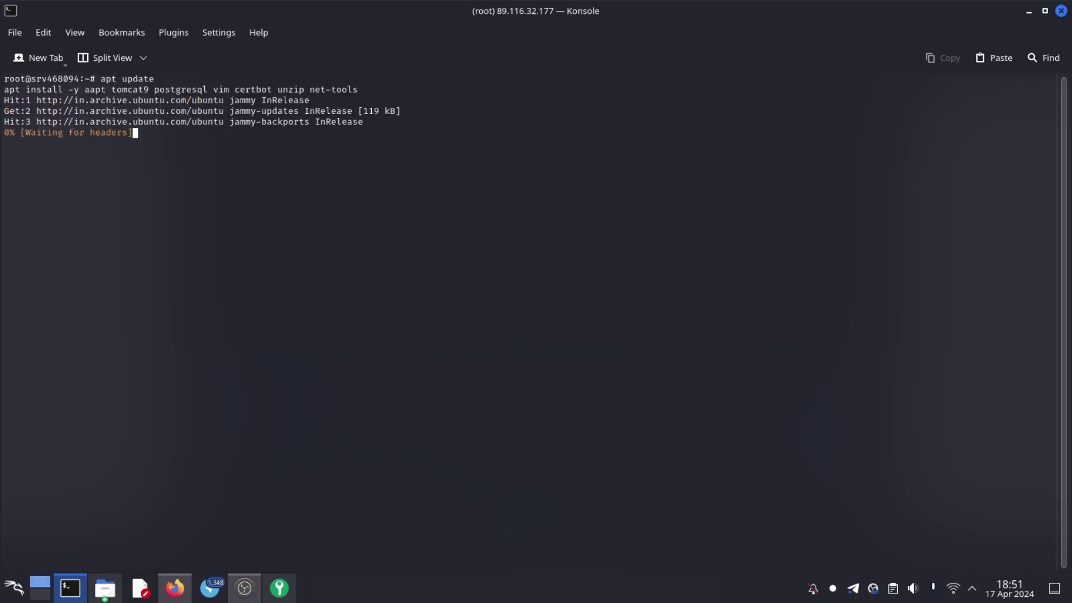
drag(79, 90, 359, 83)
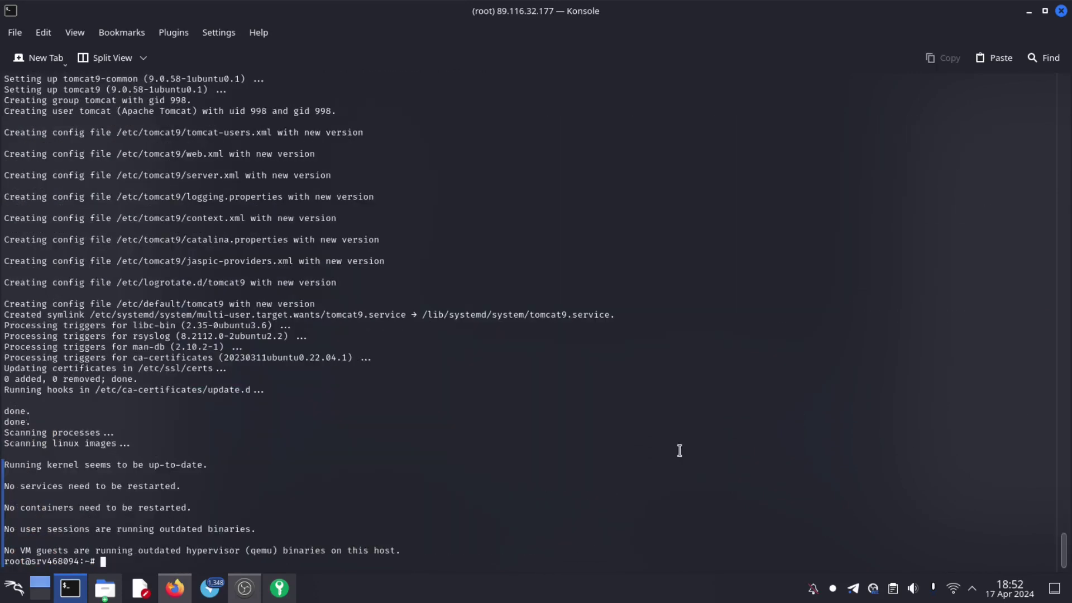
text(lear)
key(Return)
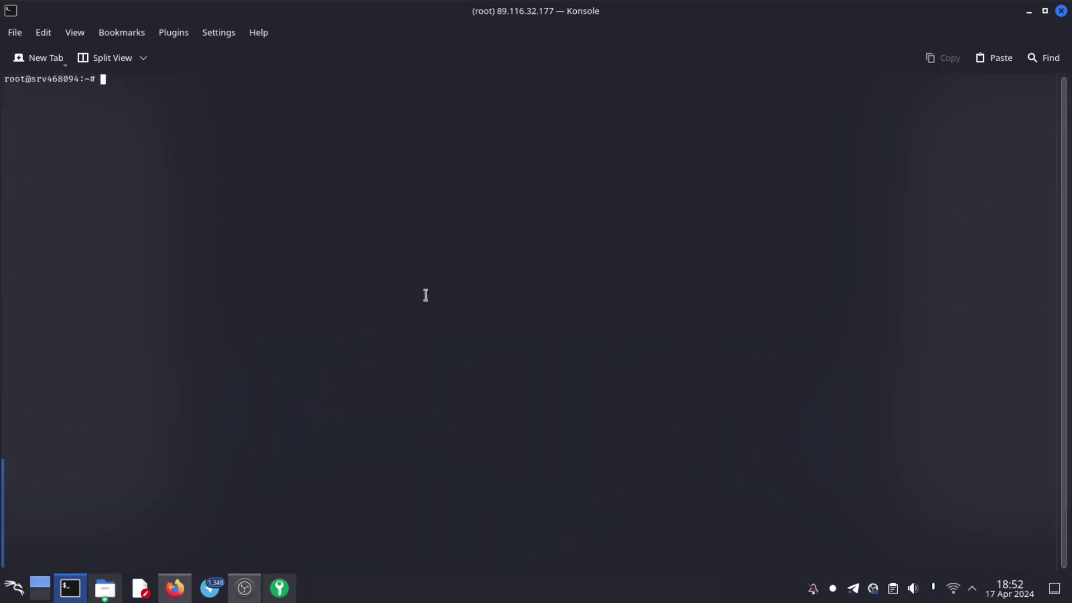
- Paste and run 'su - postgres', then start the psql shell
right_click(137, 111)
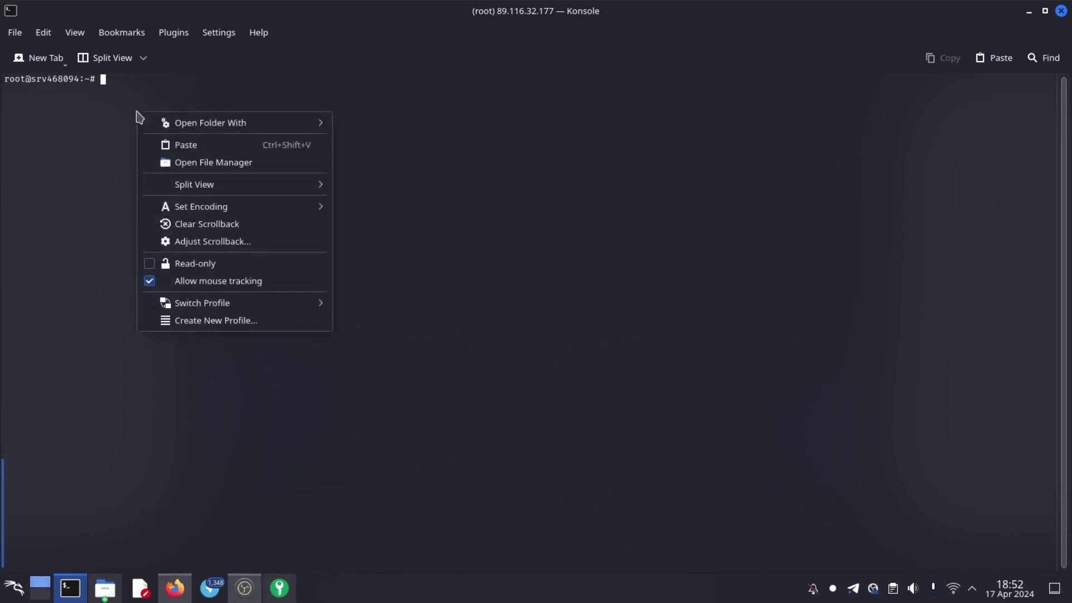
click(194, 145)
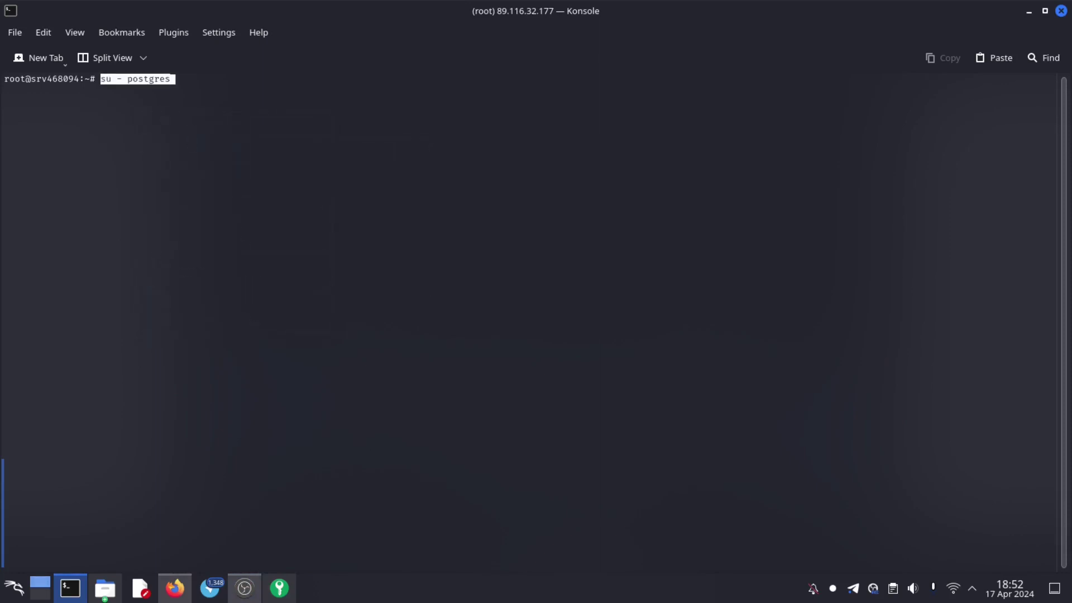
key(Return)
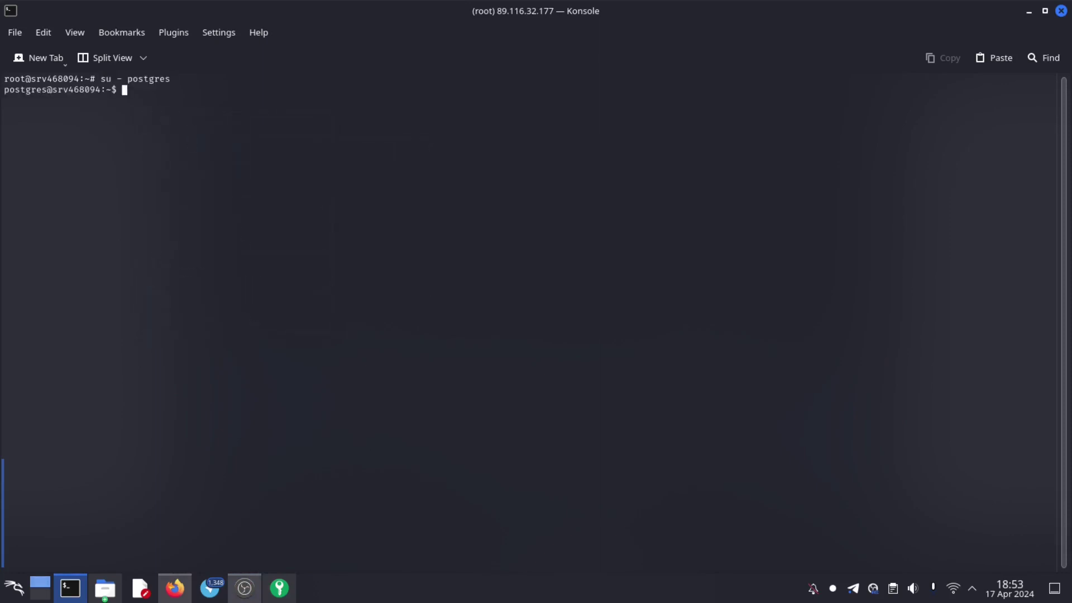
text(psql)
key(Return)
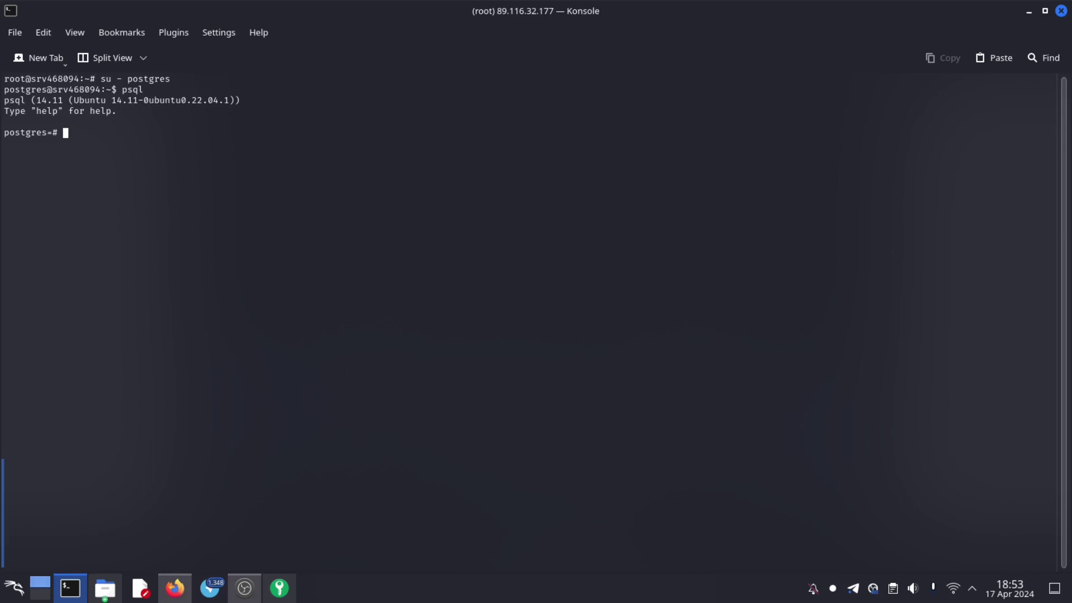
- Paste and run the SQL creating user hmdm with a password and database hmdm owned by hmdm
key(ctrl+shift+v)
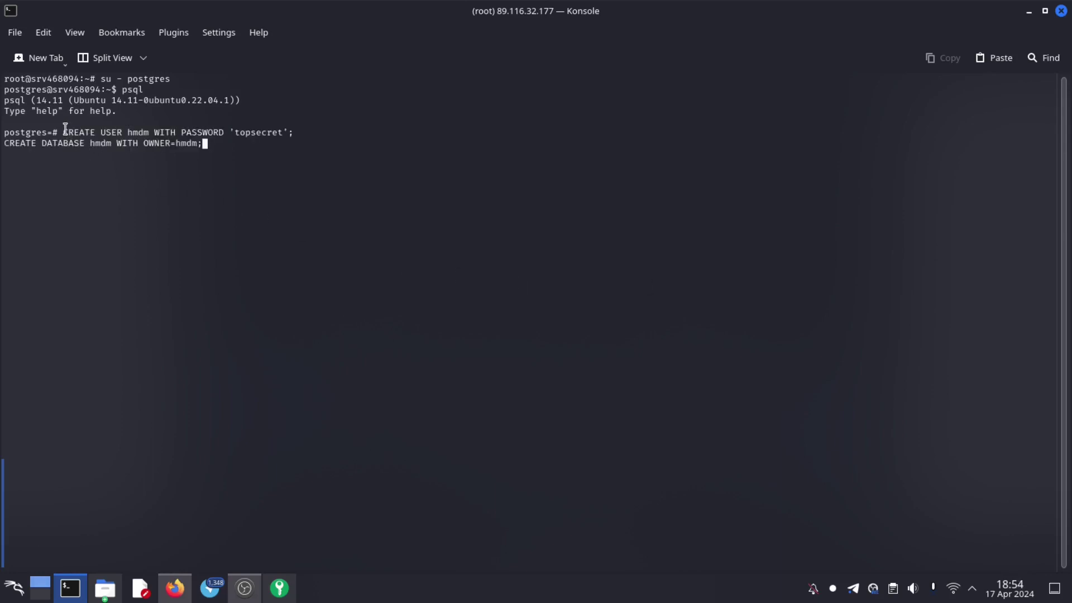
drag(66, 129, 151, 129)
click(134, 128)
drag(243, 131, 282, 130)
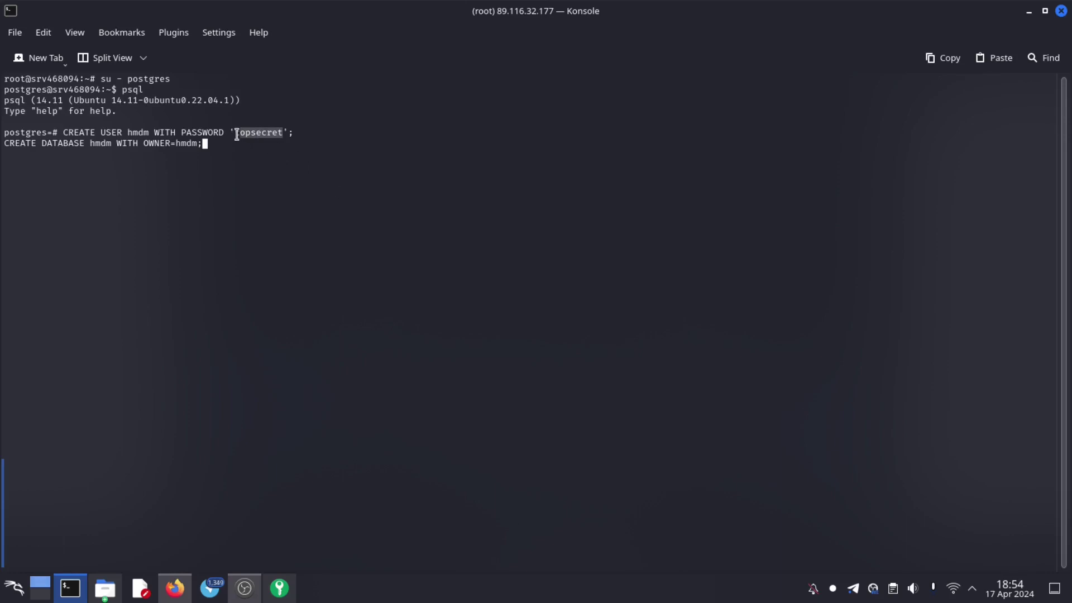
drag(237, 135, 281, 133)
double_click(136, 132)
drag(239, 132, 261, 132)
drag(24, 146, 93, 147)
double_click(99, 144)
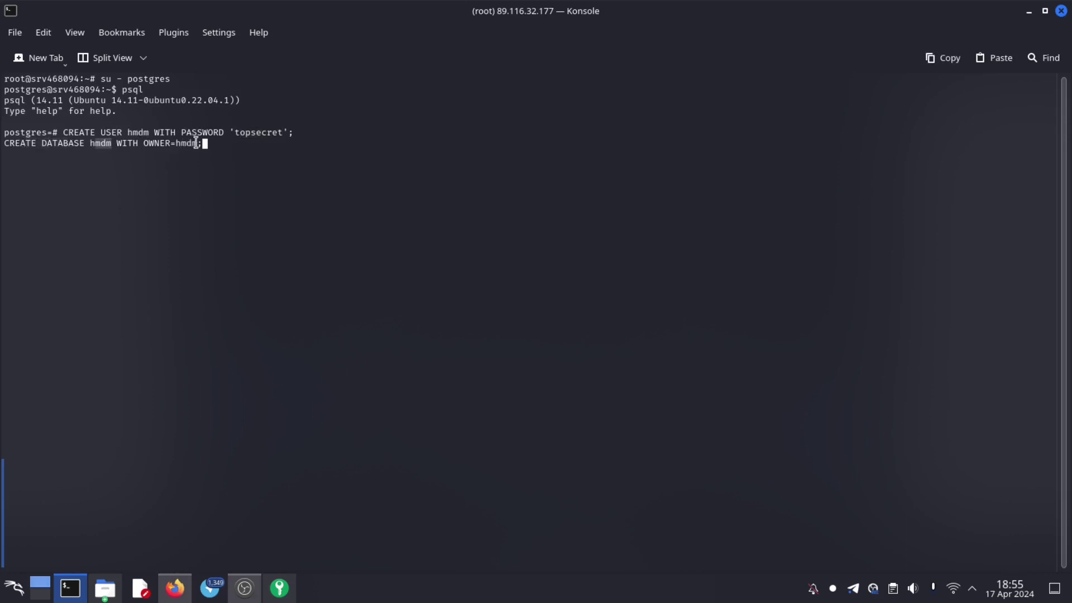
drag(198, 144, 179, 140)
key(Return)
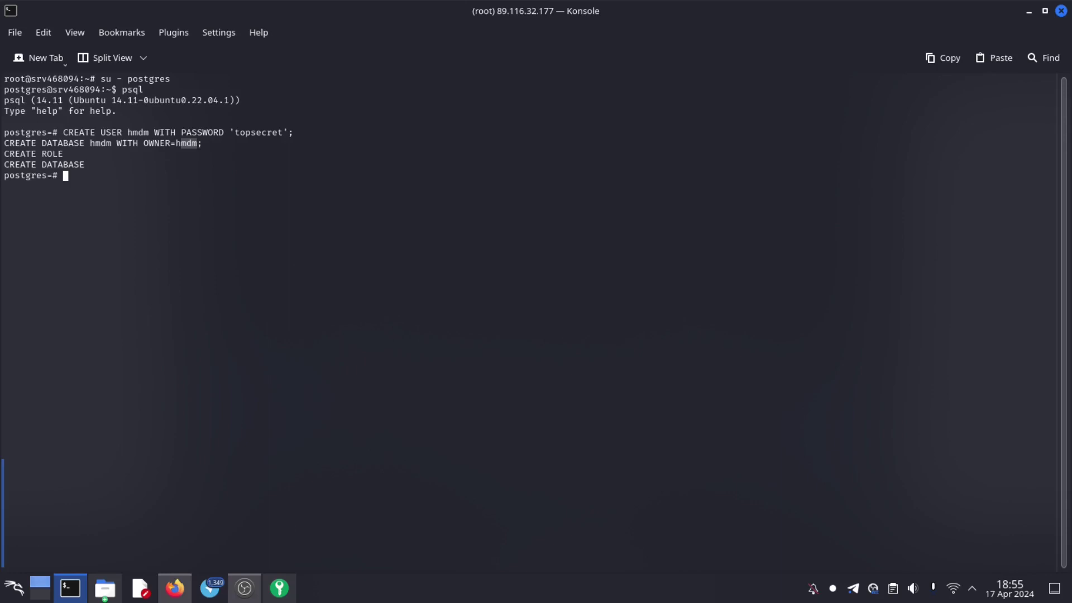
- Quit psql with \q and exit the postgres user back to the root prompt
text(\q)
key(Return)
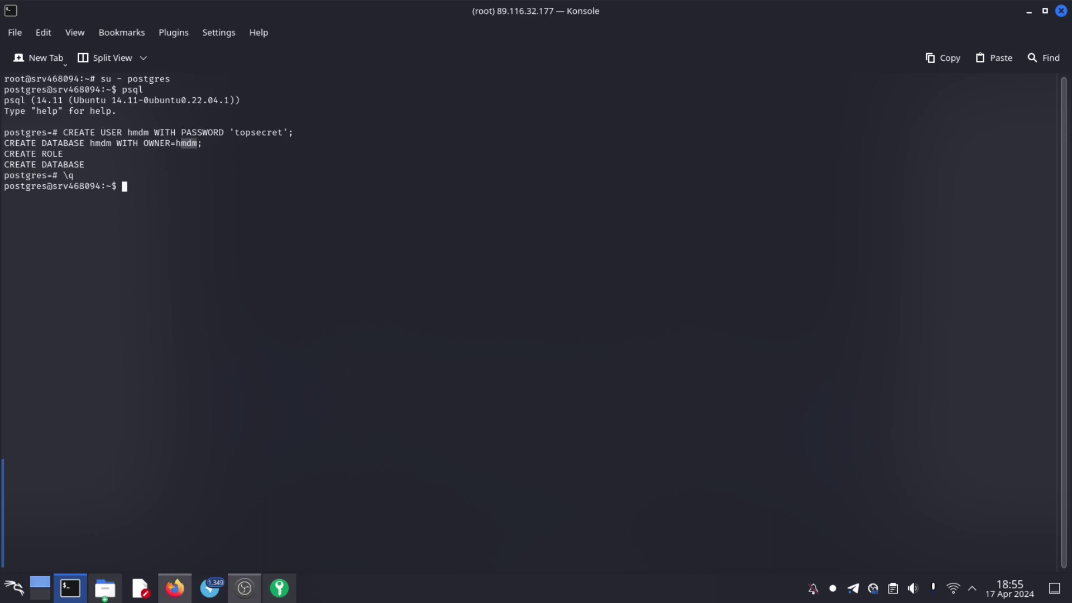
text(exit)
key(Return)
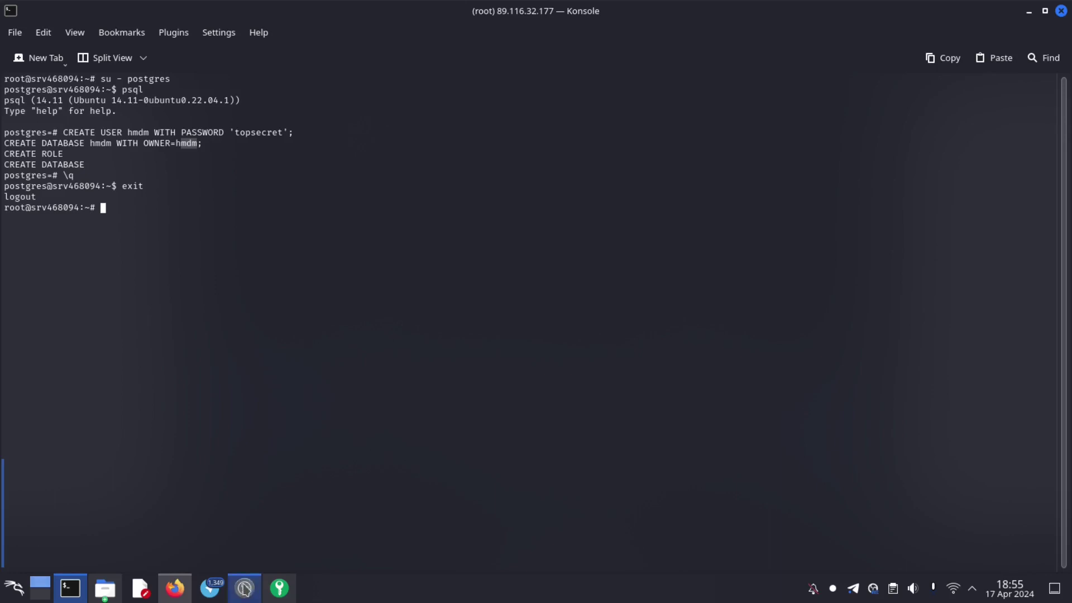
click(151, 225)
key(Return)
key(Return)
key(Return)
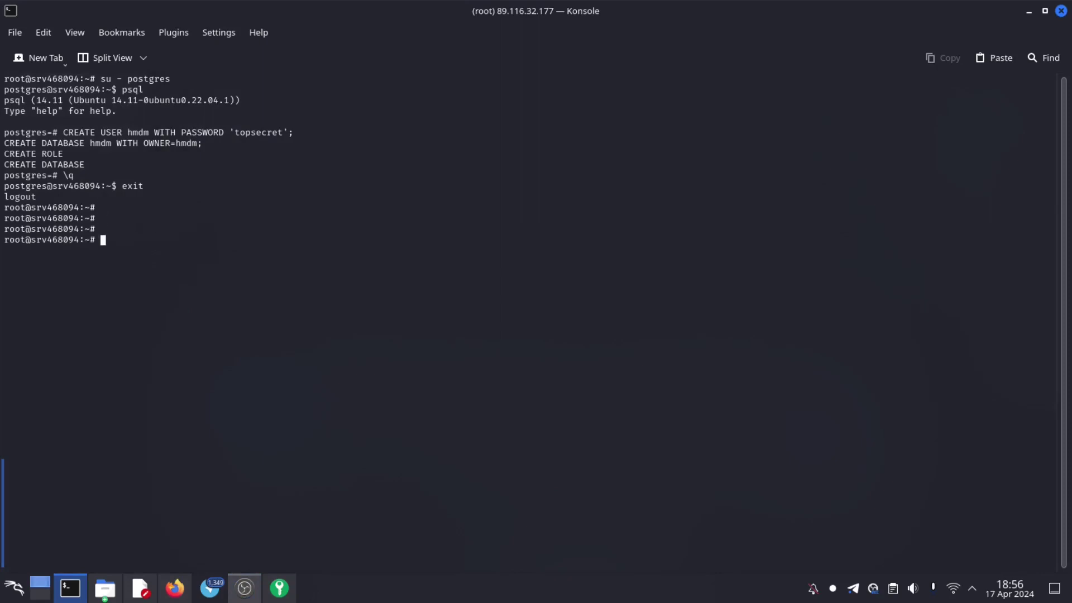
- Paste and run 'psql -h localhost -p 5432 -U hmdm -d hmdm'
right_click(165, 227)
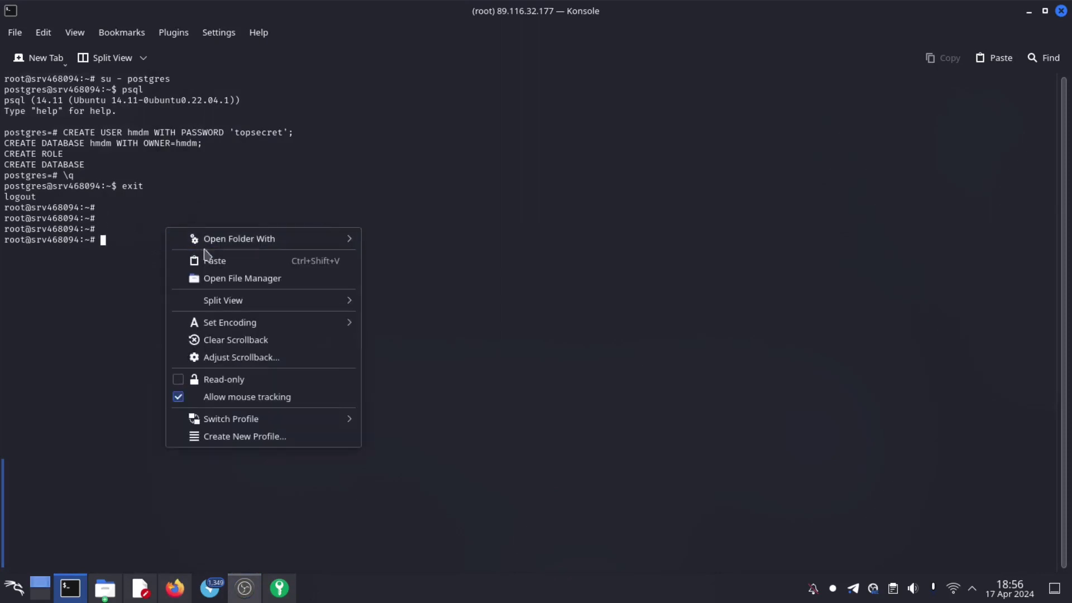
click(207, 261)
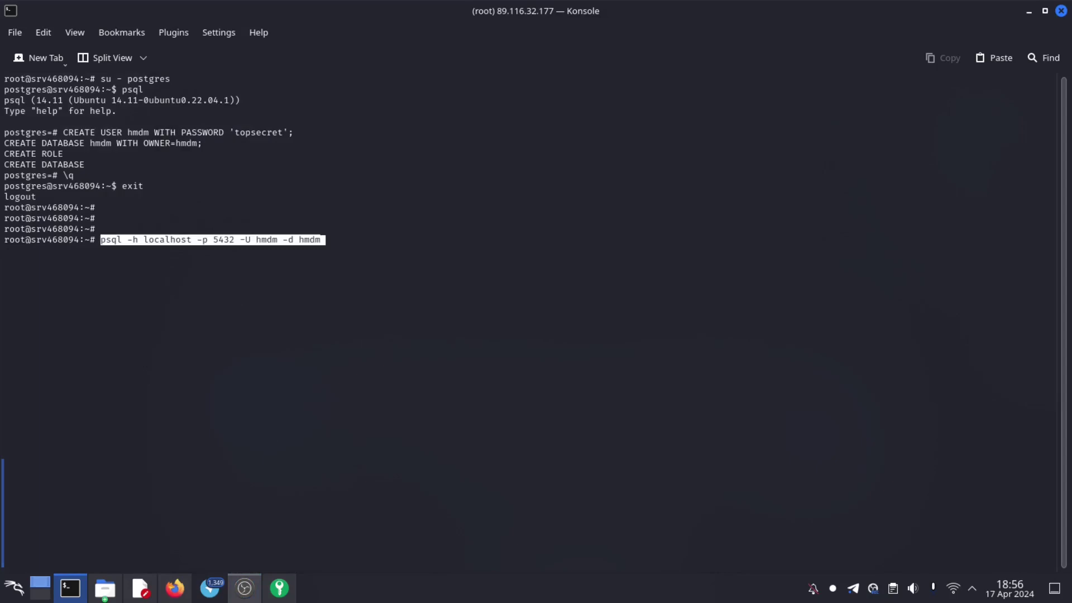
key(End)
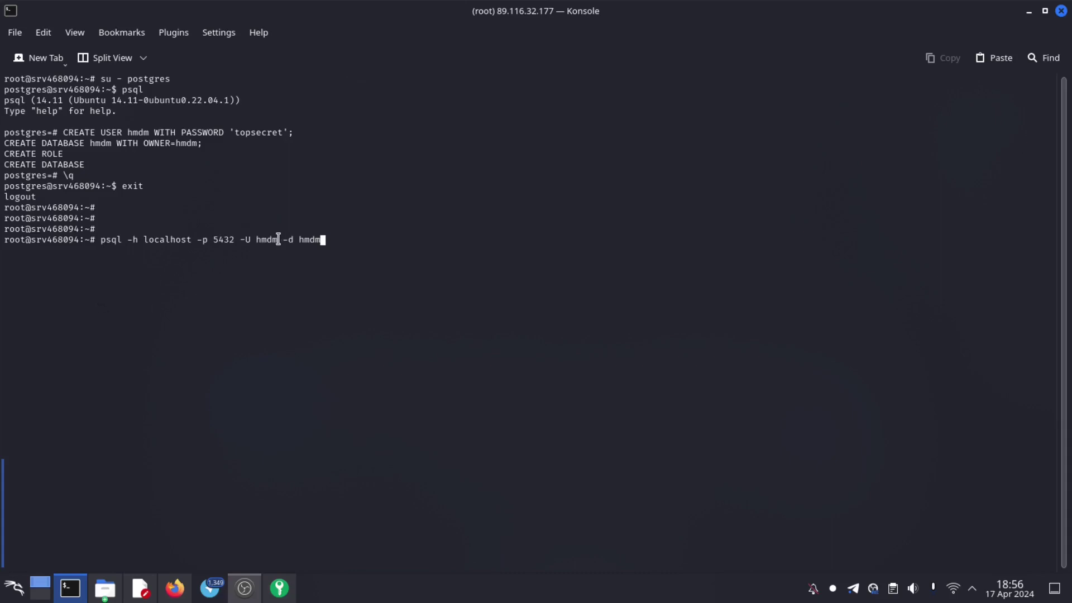
drag(278, 239, 257, 242)
drag(324, 240, 300, 235)
key(Return)
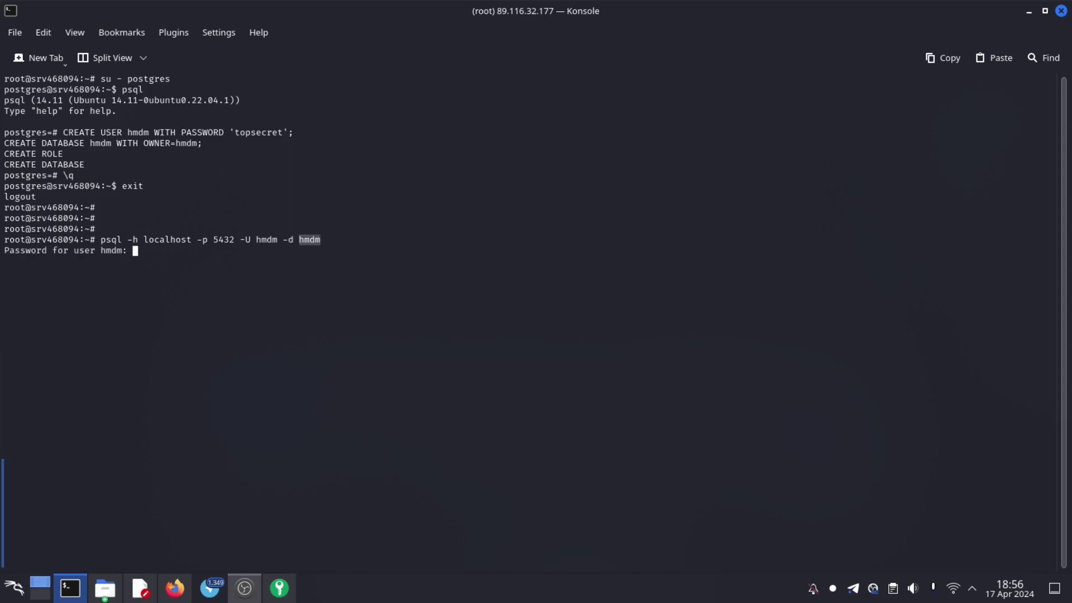
- Enter the hmdm user's password, exit the database session, and clear the terminal
key(Return)
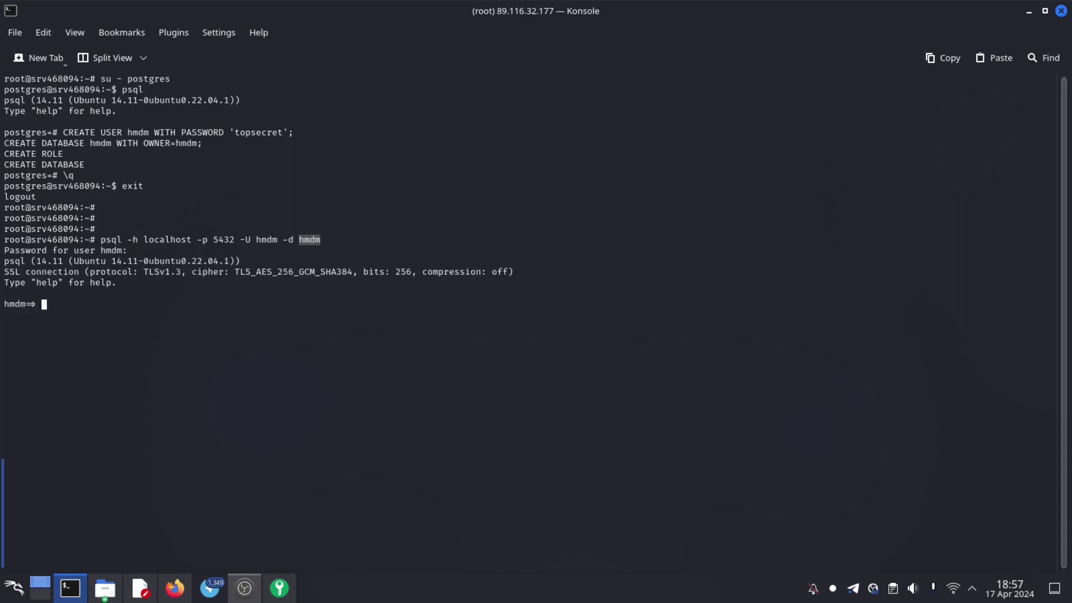
text(exit)
key(Return)
key(Return)
key(Return)
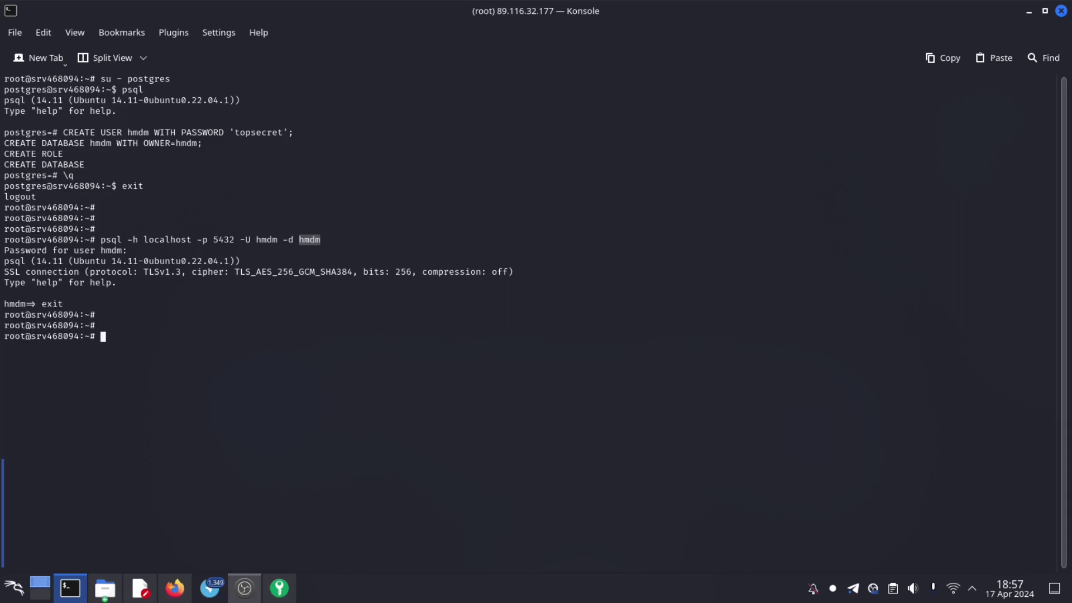
text(clear)
key(Return)
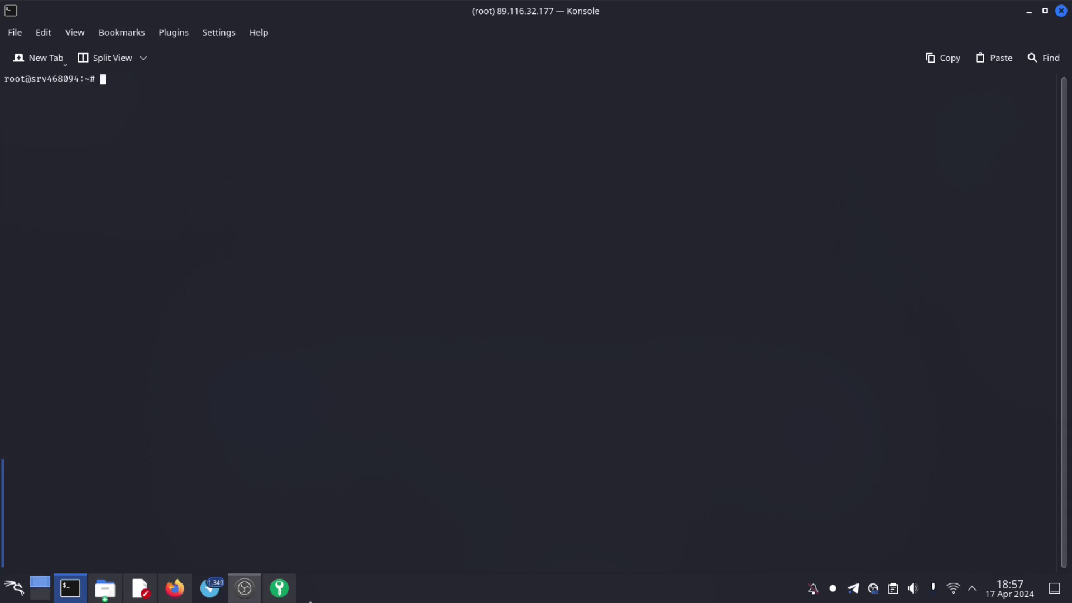
- Paste and run the git clone command for the hmdm-server repository
right_click(300, 140)
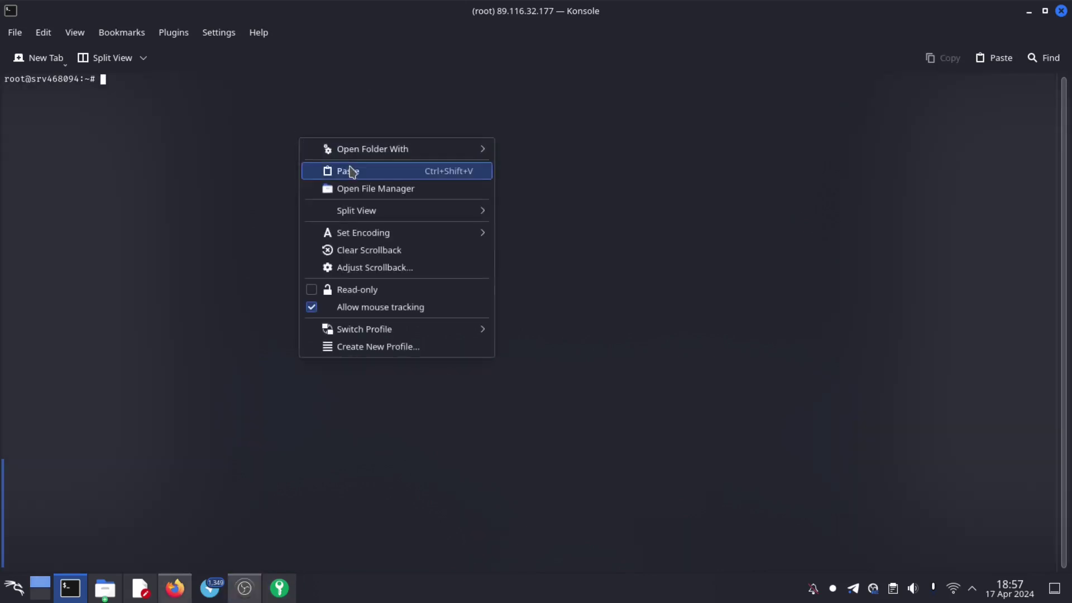
click(350, 171)
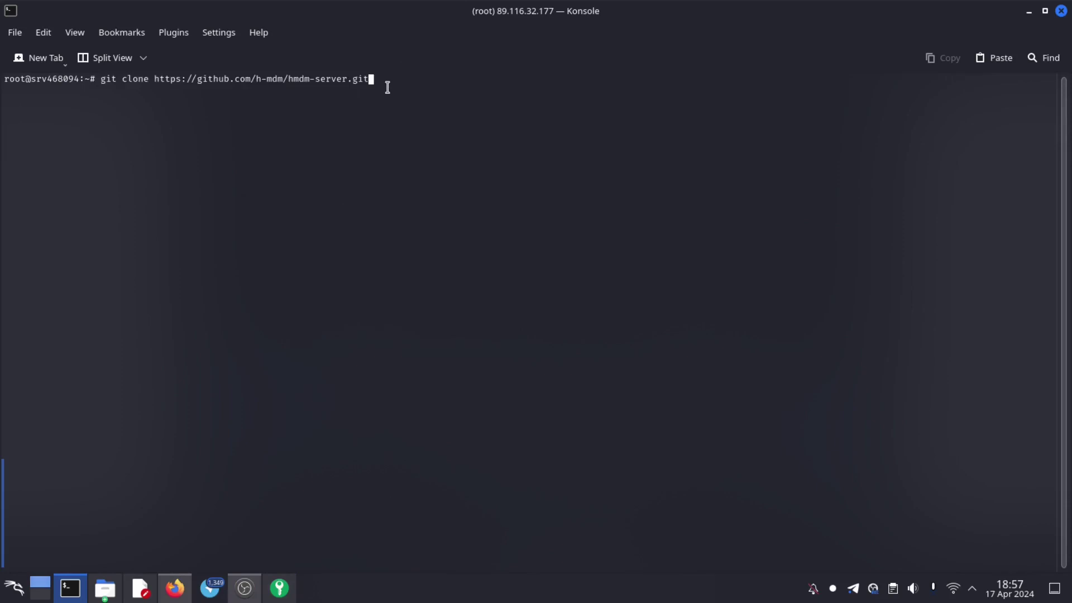
key(Return)
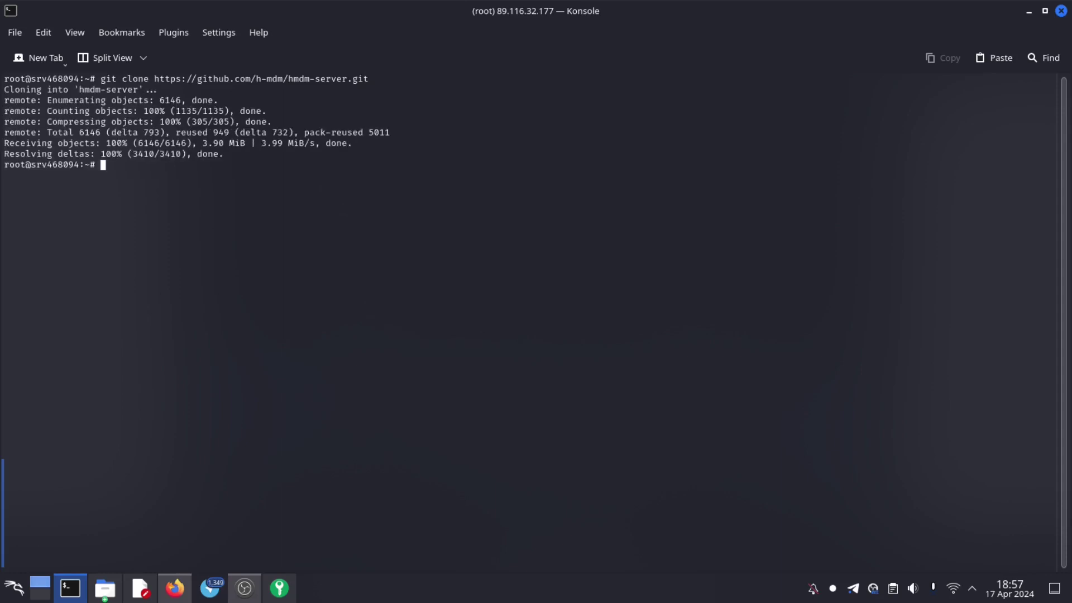
key(Return)
key(Return)
key(Return)
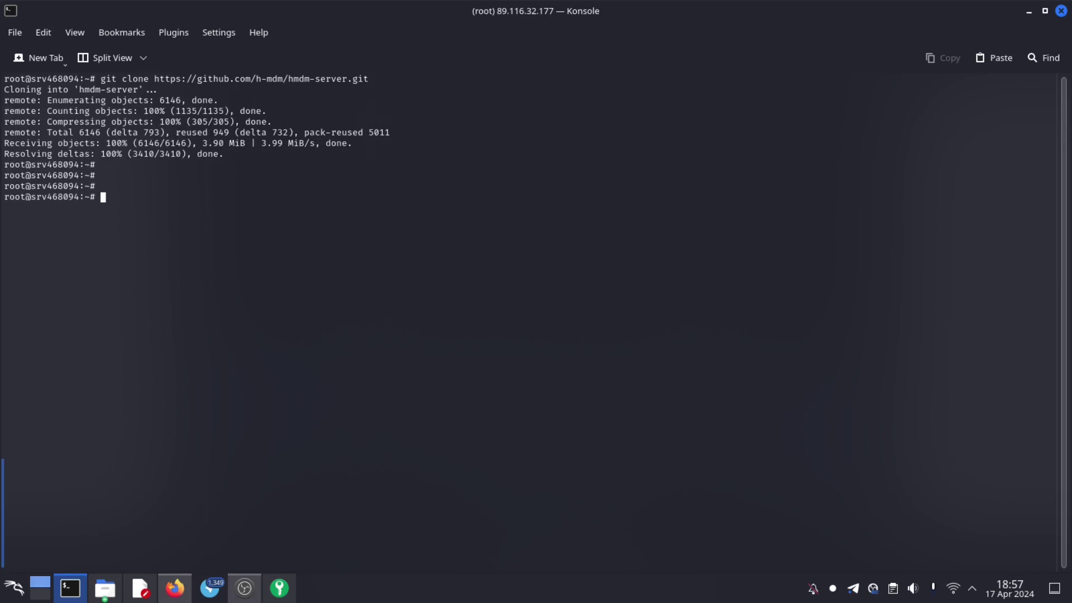
- List the home folder, cd into hmdm-server, and list its contents including hmdm_install.sh
text(ls)
key(Return)
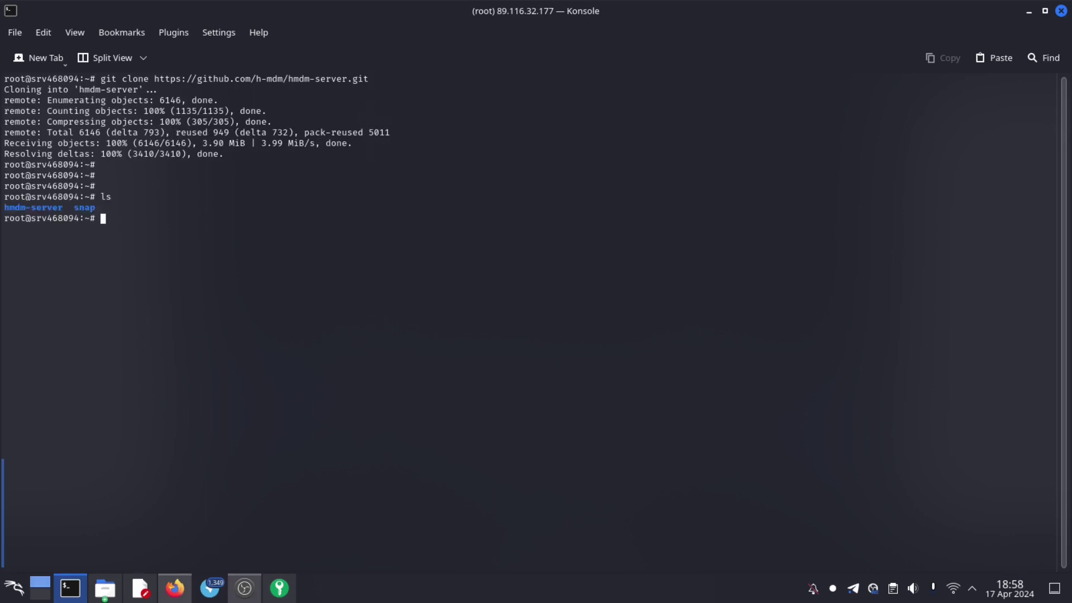
text(cd h)
key(Tab)
key(Return)
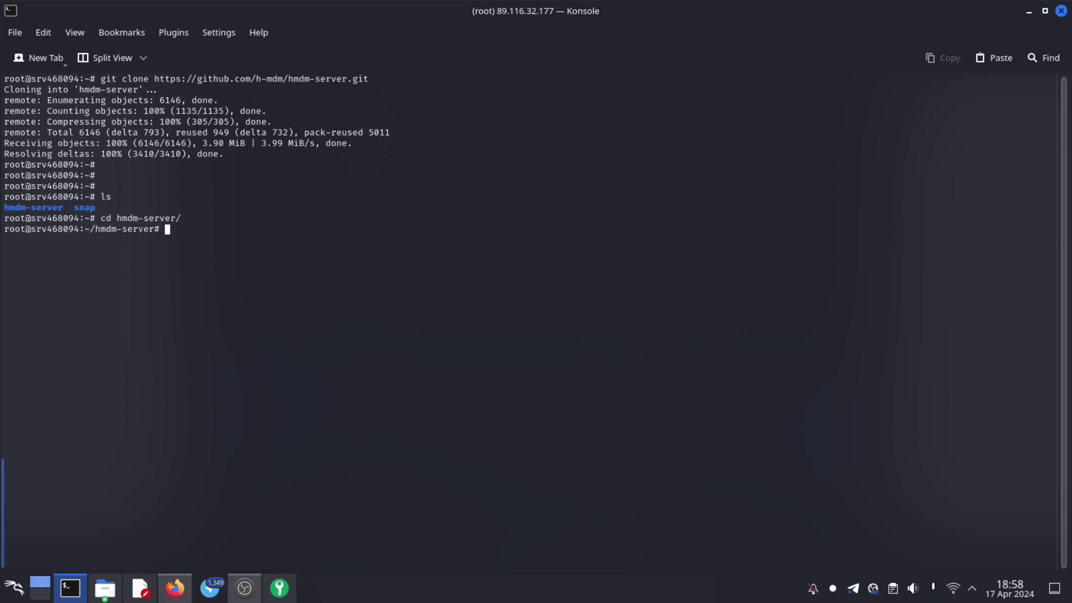
text(ls)
key(Return)
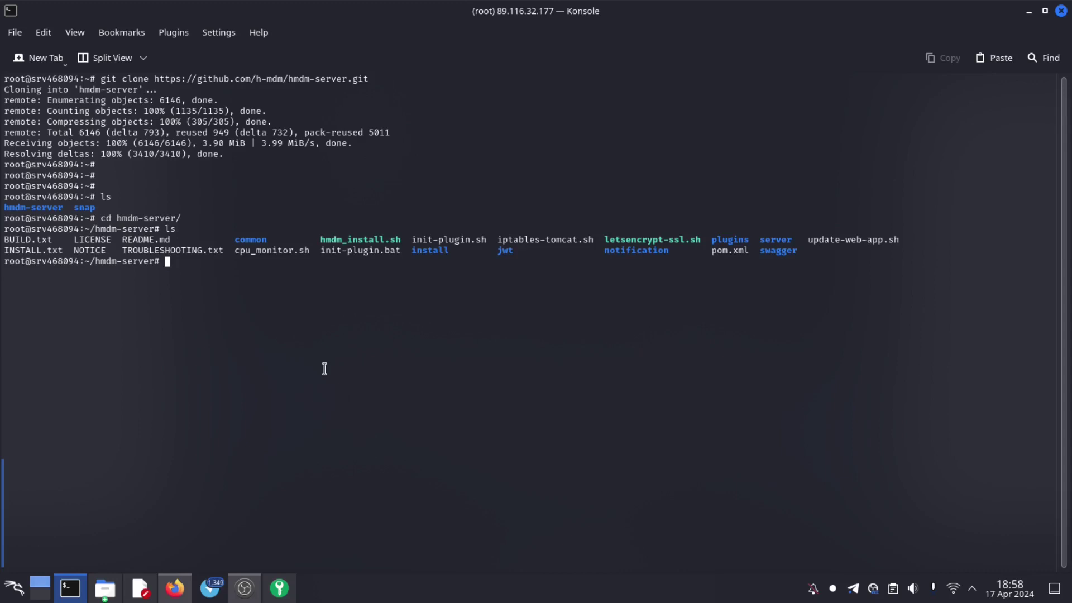
- Install the maven package (3.6.3-5 with its dependencies) via apt, then clear the terminal
text(apt install maven)
key(Return)
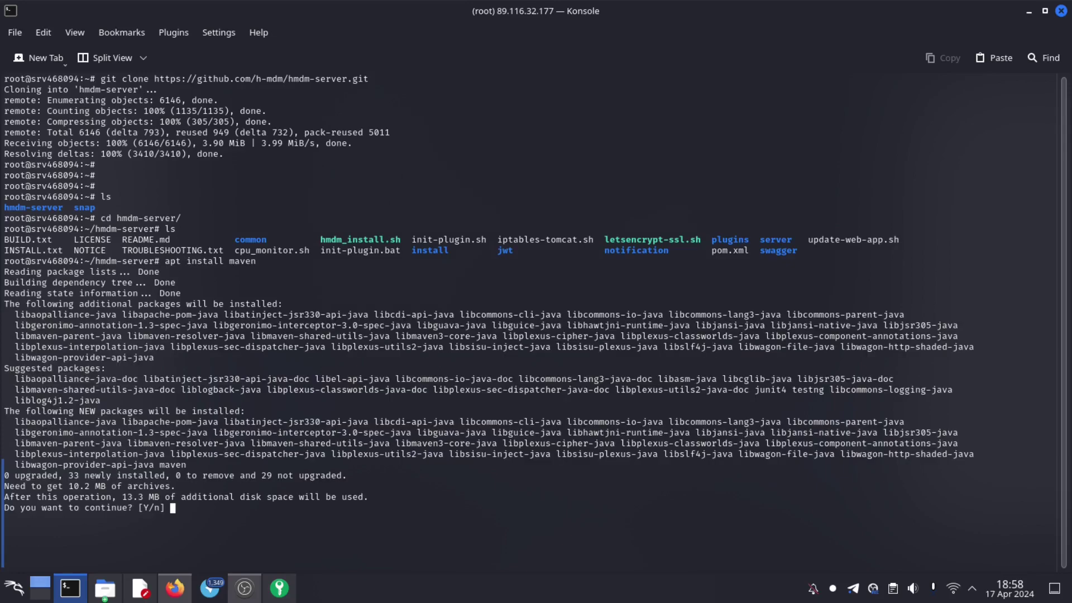
text(y)
key(Return)
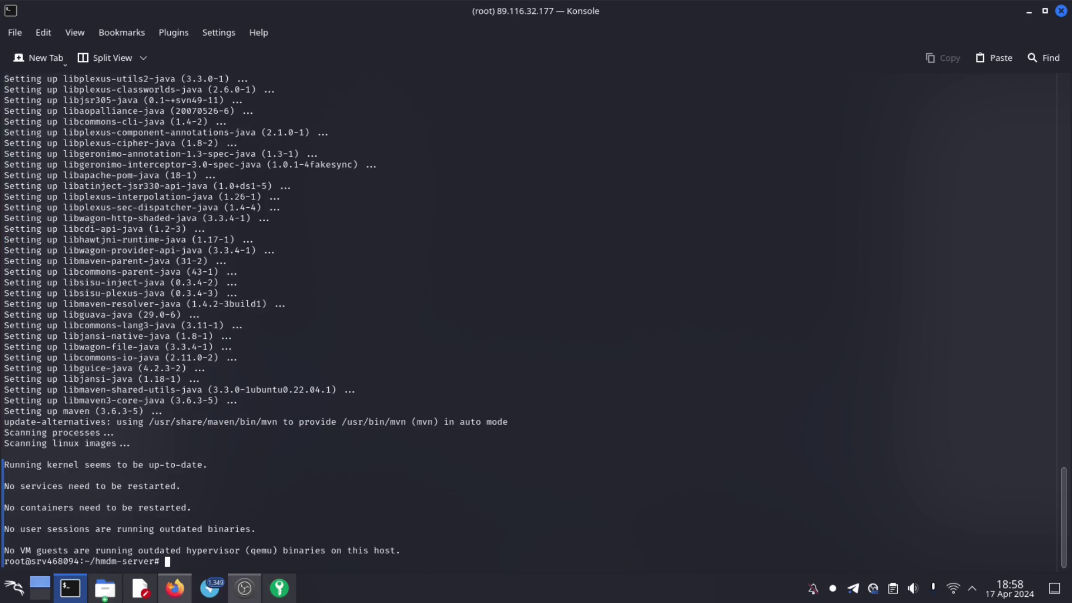
text(clear)
key(Return)
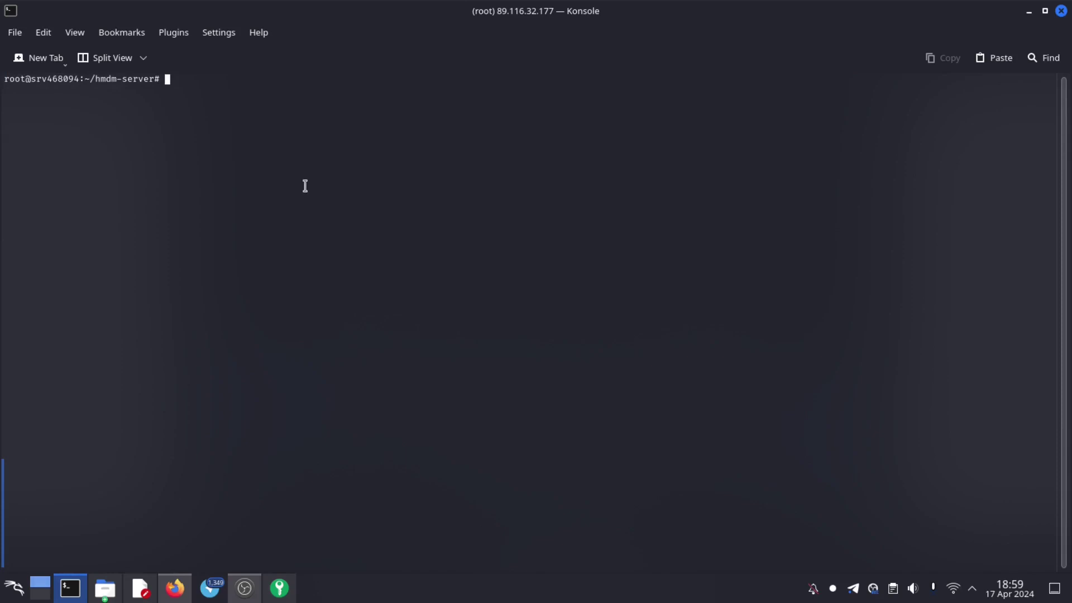
- Copy server/build.properties.example to server/build.properties using the pasted cp command
right_click(279, 140)
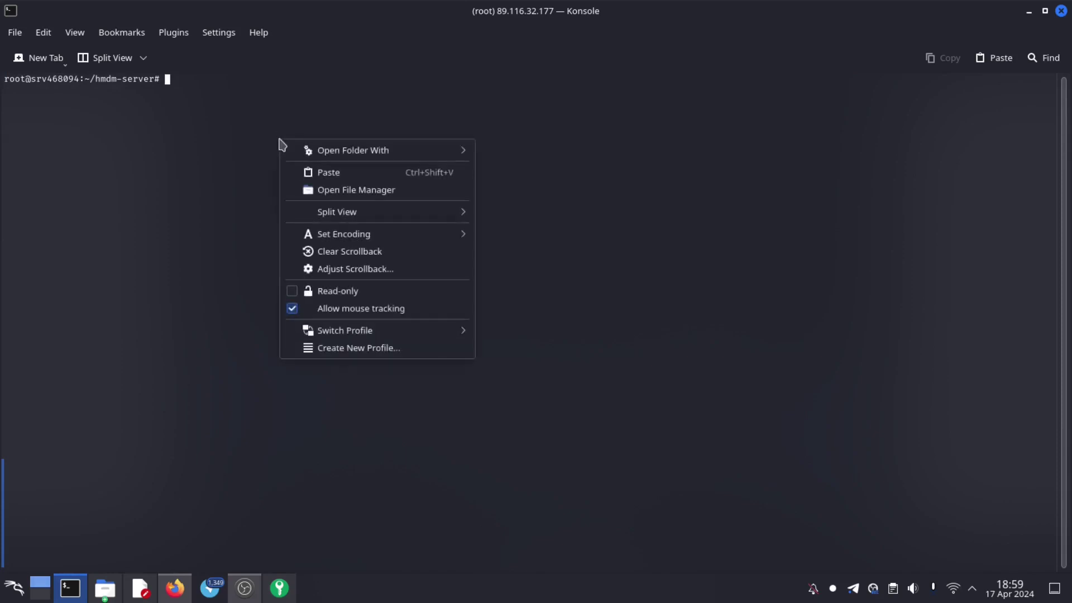
click(334, 170)
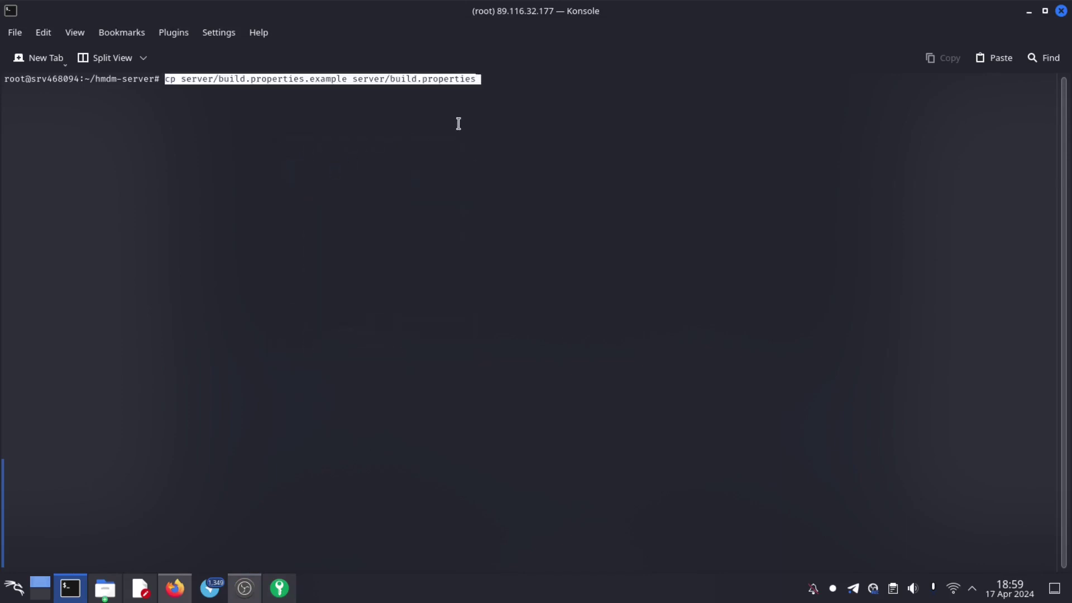
key(End)
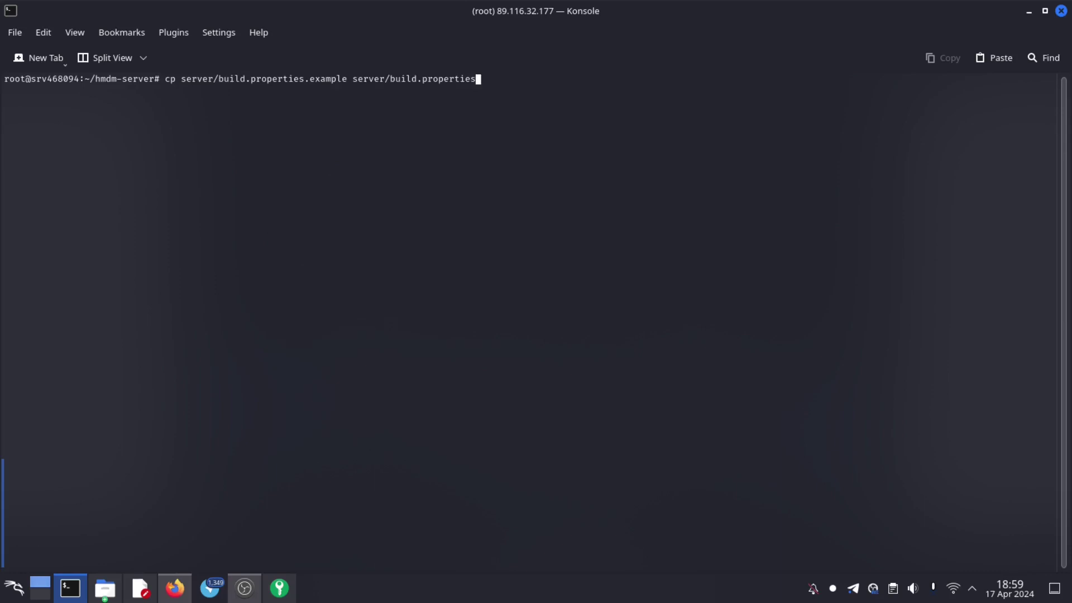
key(Return)
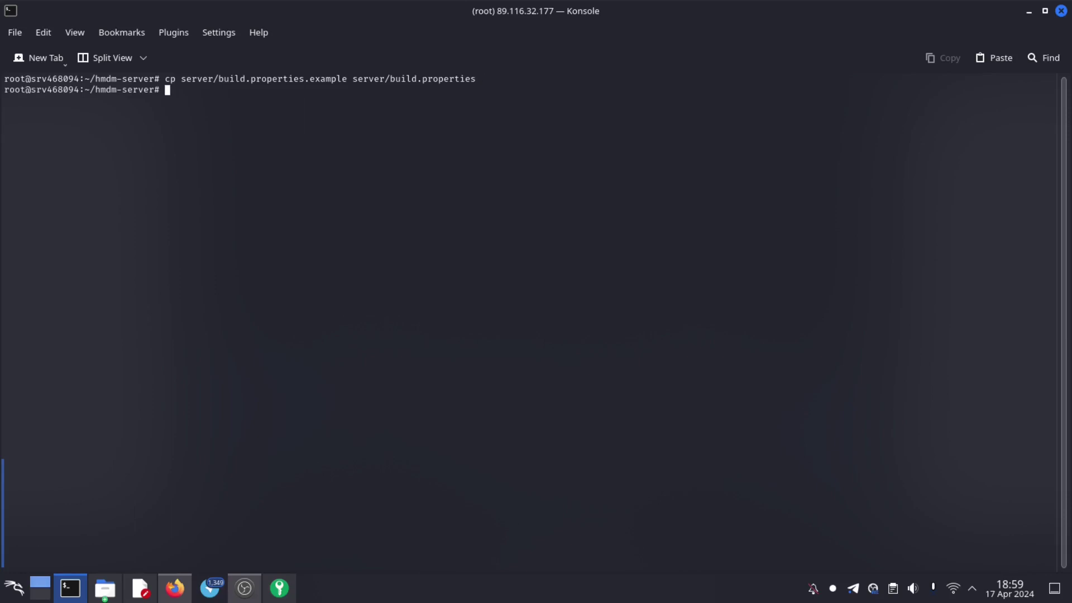
key(Return)
- List the hmdm-server folder, locate hmdm_install.sh, and begin typing ./ at the prompt
text(ls)
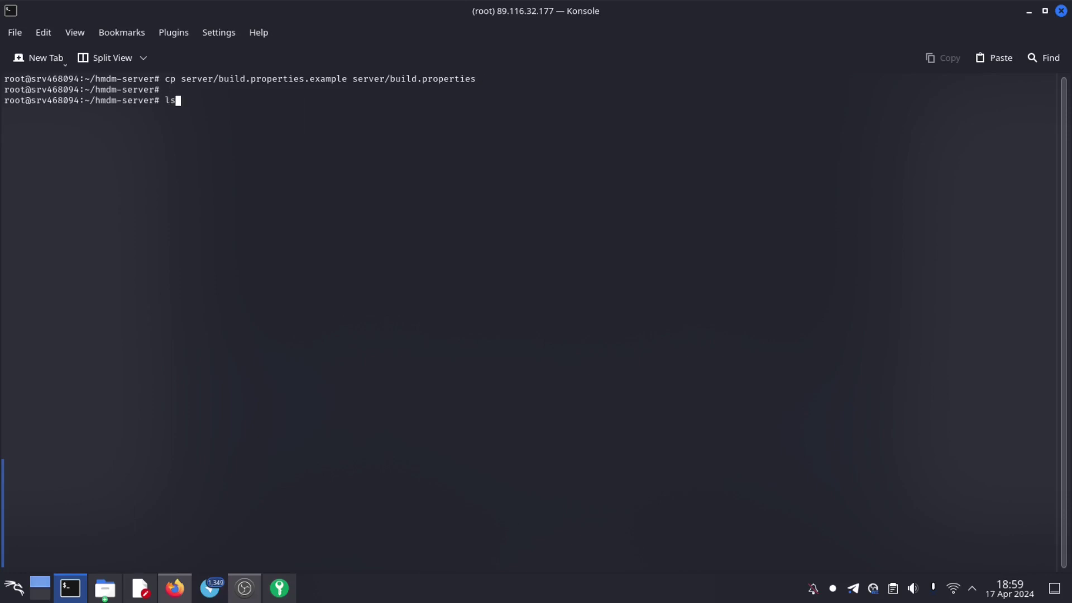
key(Return)
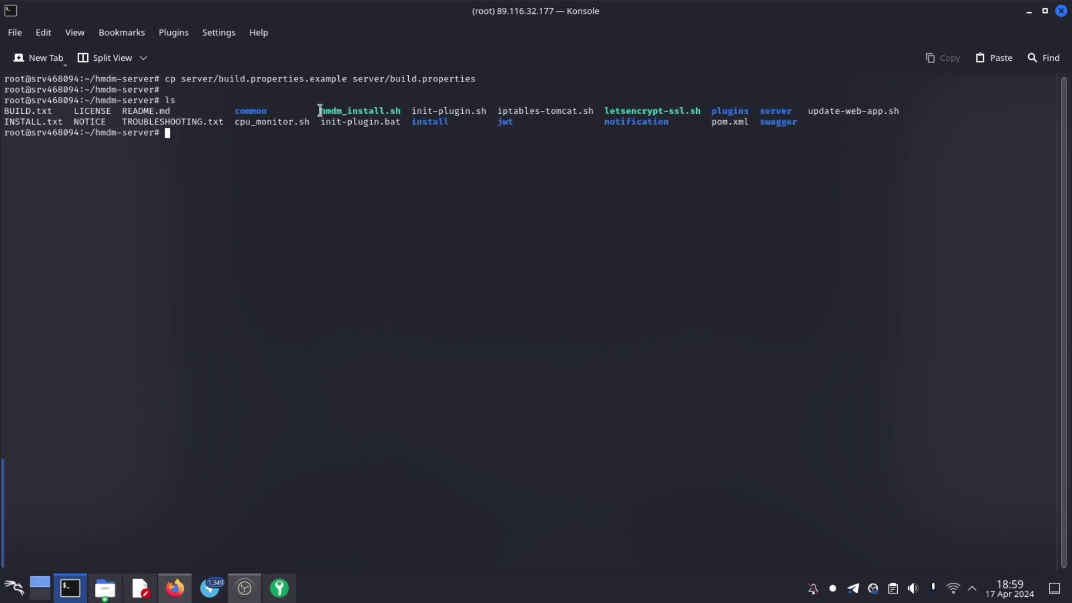
drag(321, 109, 397, 105)
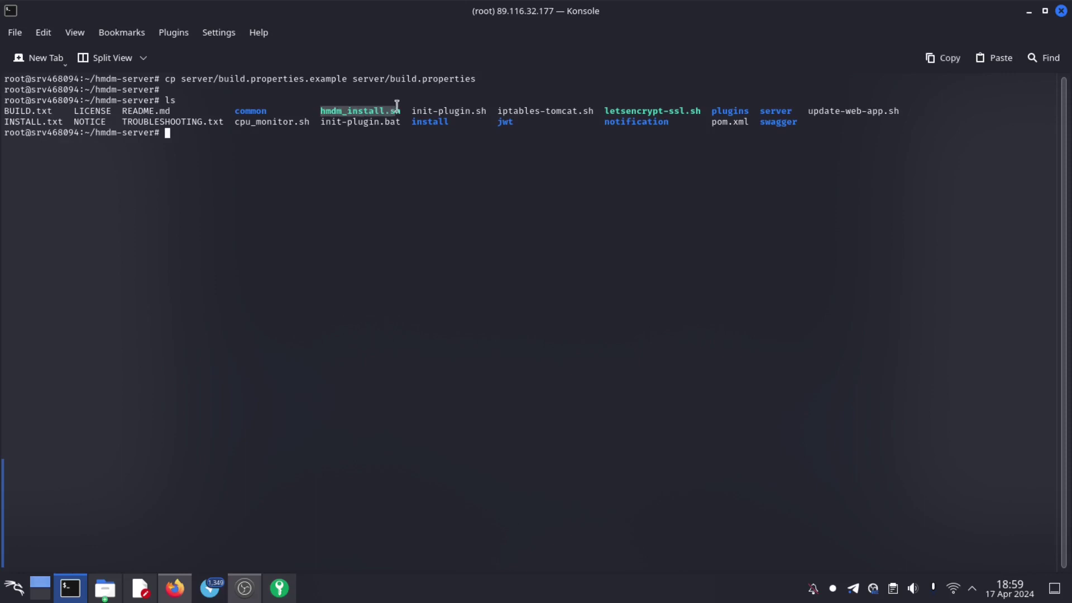
click(340, 178)
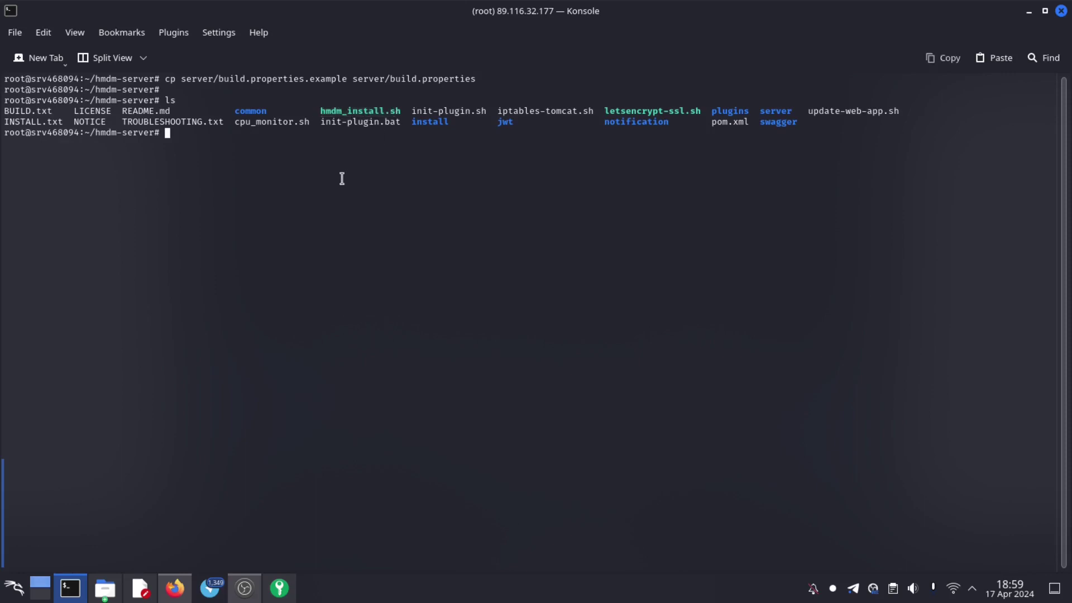
key(Return)
key(Return)
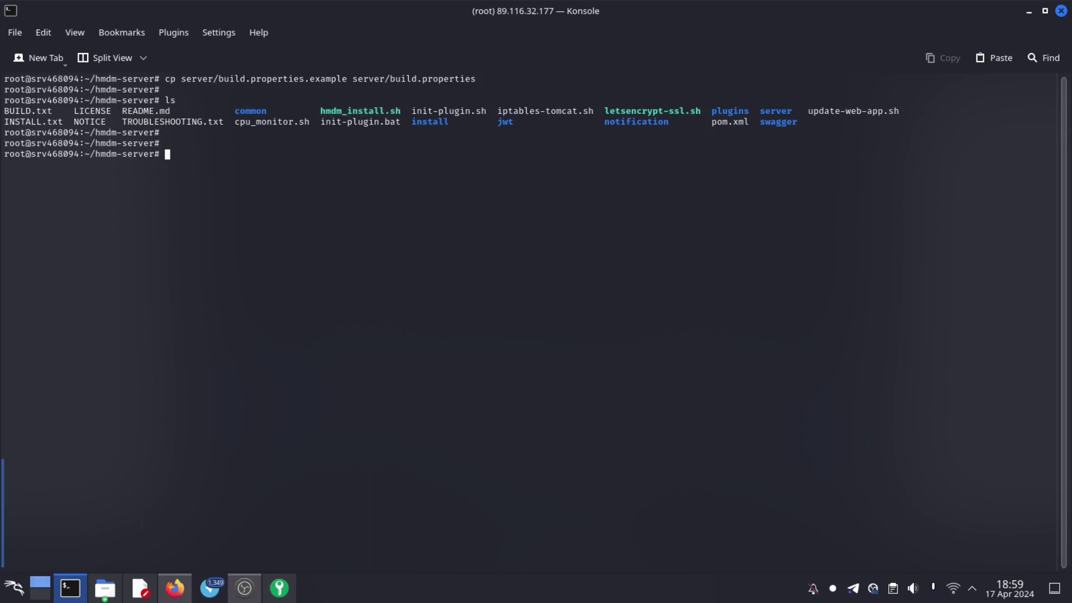
text(./)
- Launch ./hmdm_install.sh, accept English, and review the suggested PostgreSQL setup commands
text(h)
key(Tab)
key(Return)
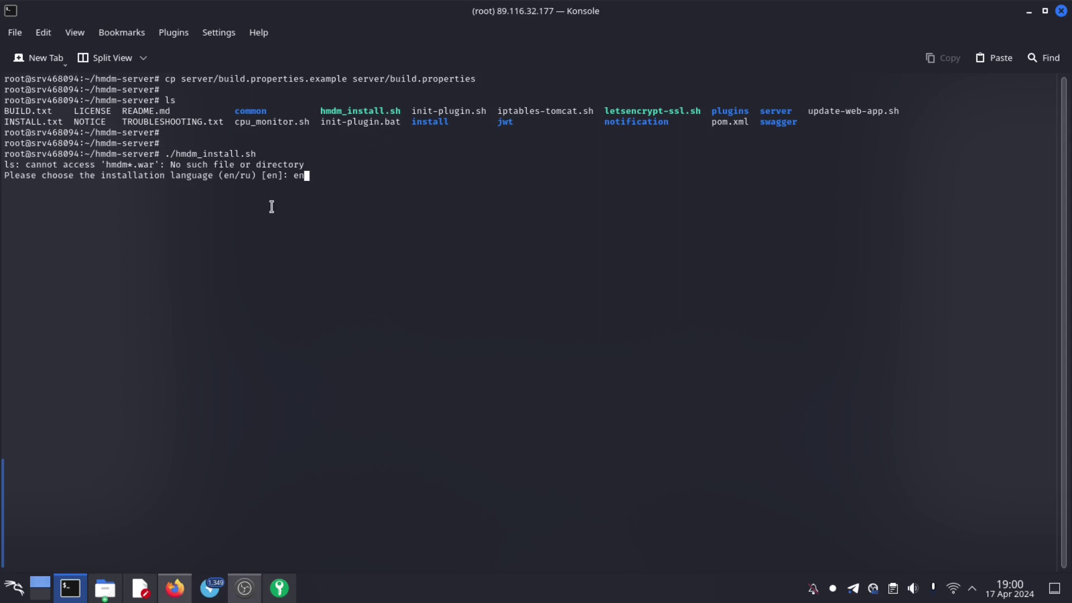
key(Return)
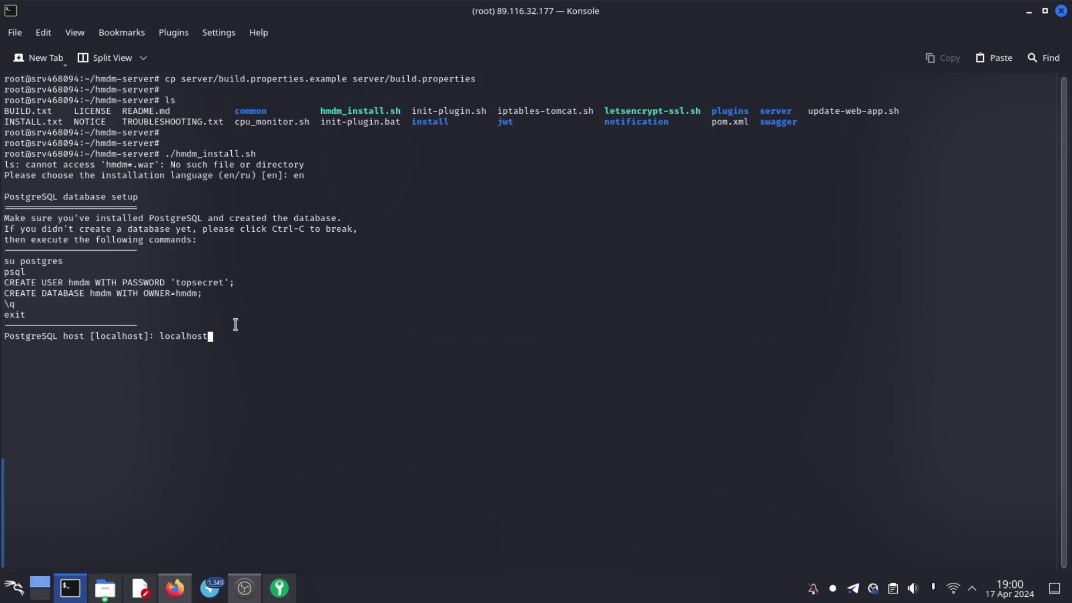
double_click(35, 306)
drag(35, 306, 5, 272)
click(99, 288)
double_click(78, 282)
drag(186, 282, 207, 282)
drag(90, 294, 115, 296)
click(203, 296)
- Accept host localhost, port 5432, database hmdm and user hmdm, then enter the database password
key(Return)
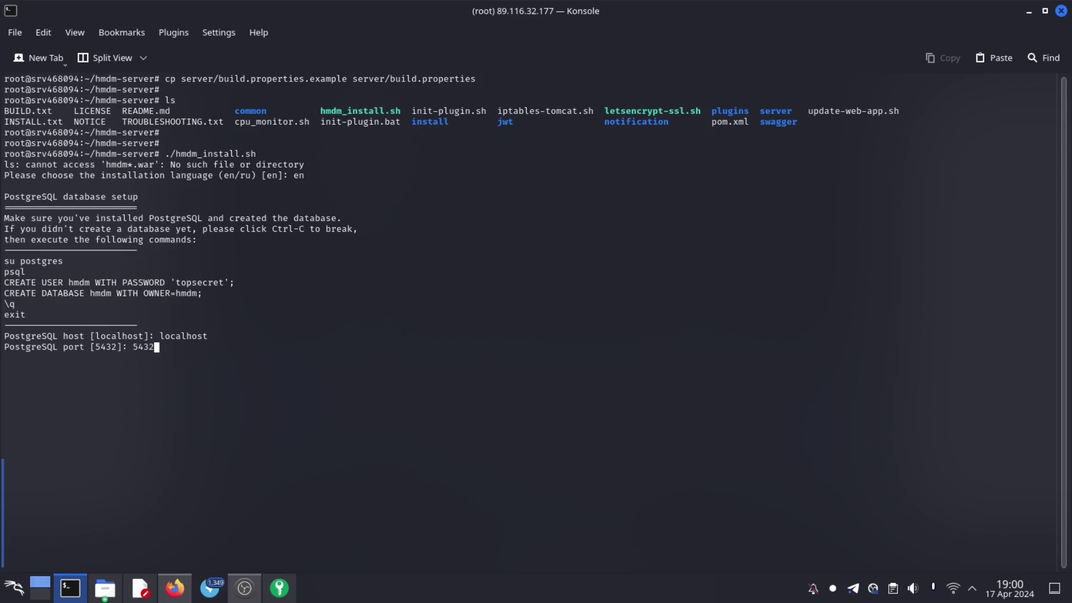
key(Return)
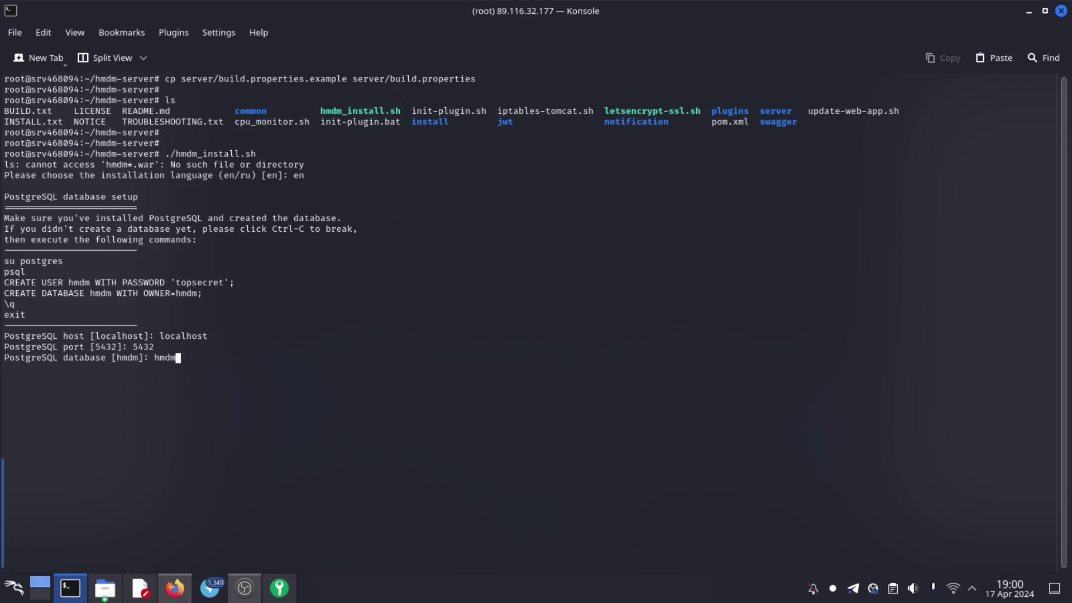
key(Return)
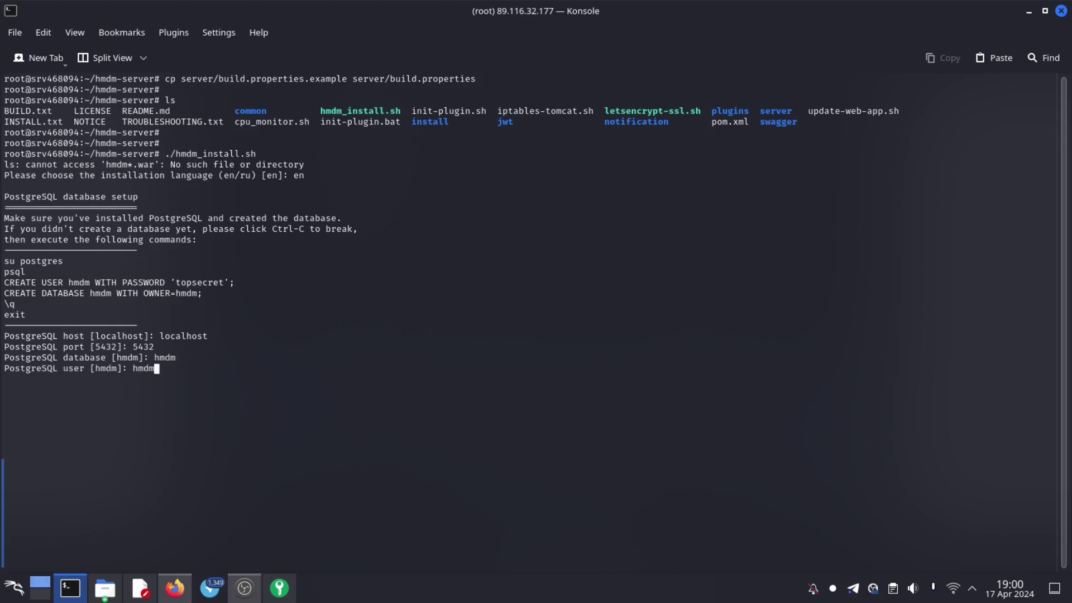
key(Return)
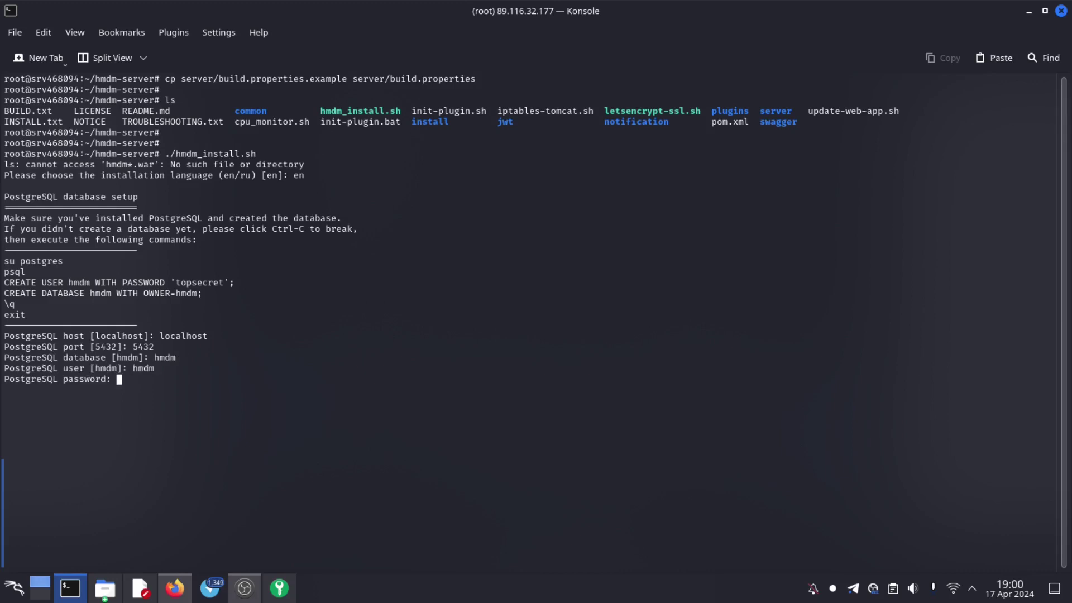
text(topsecret)
key(Return)
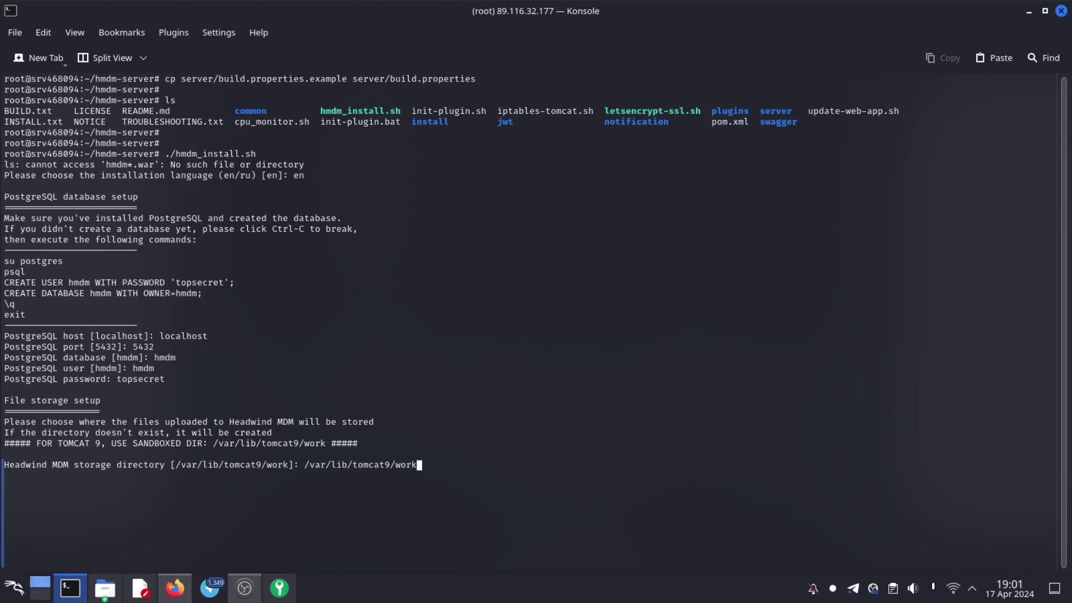
- Accept /var/lib/tomcat9/work, /opt/hmdm and https, set domain mdm.acadiacybersec.net, empty port, ROOT path
key(Return)
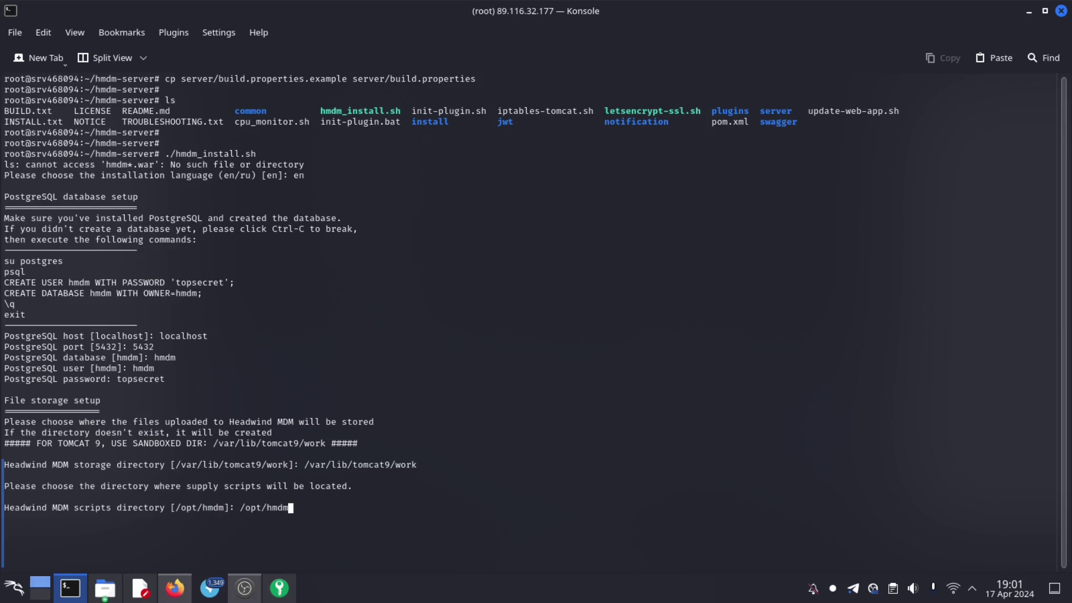
key(Return)
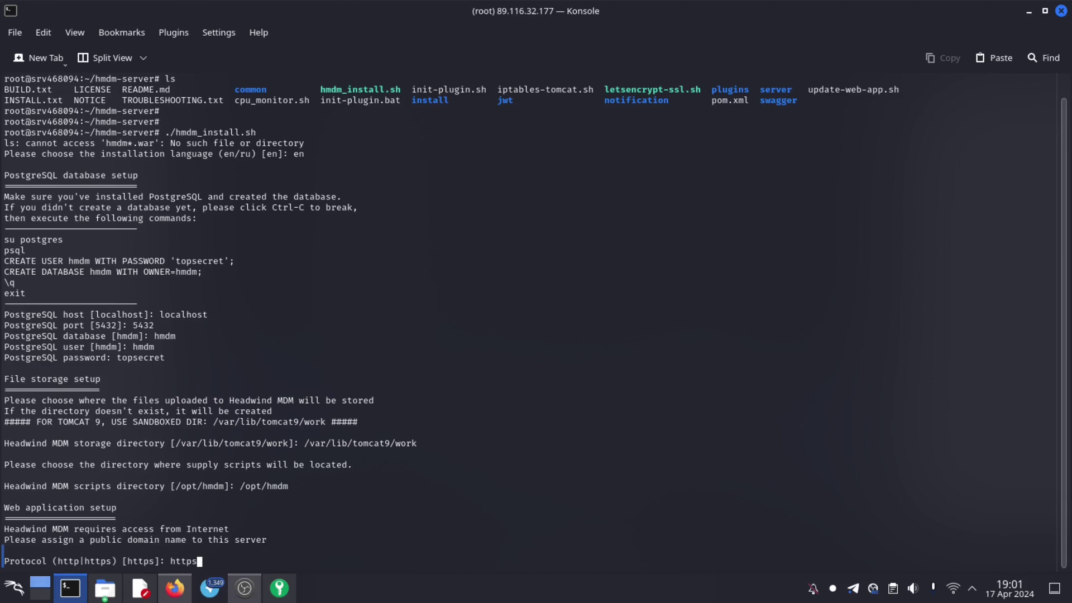
key(Return)
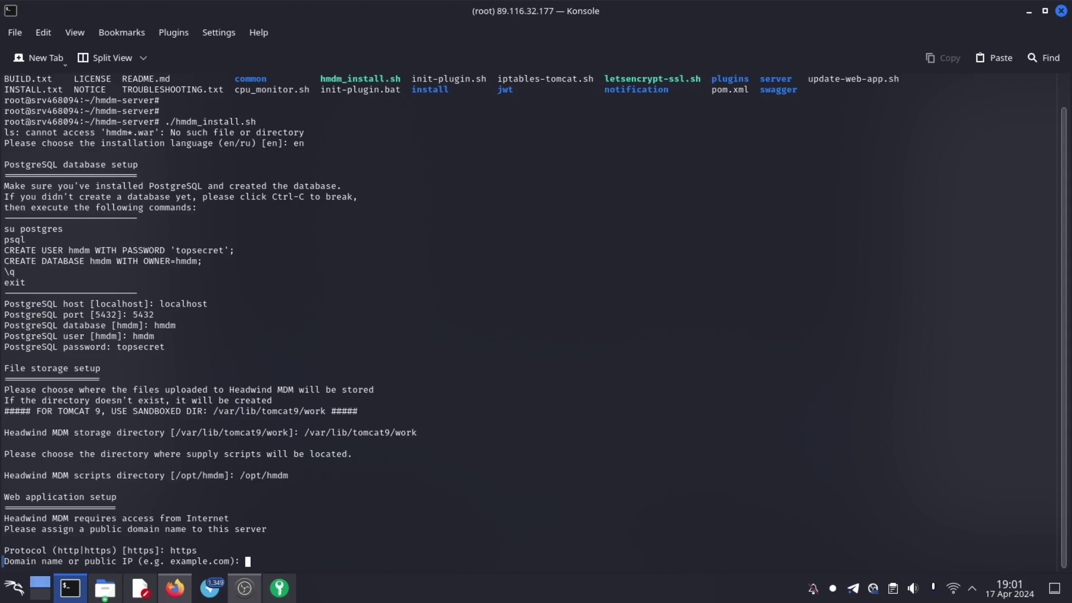
text(mdm.acadiacybersec.net)
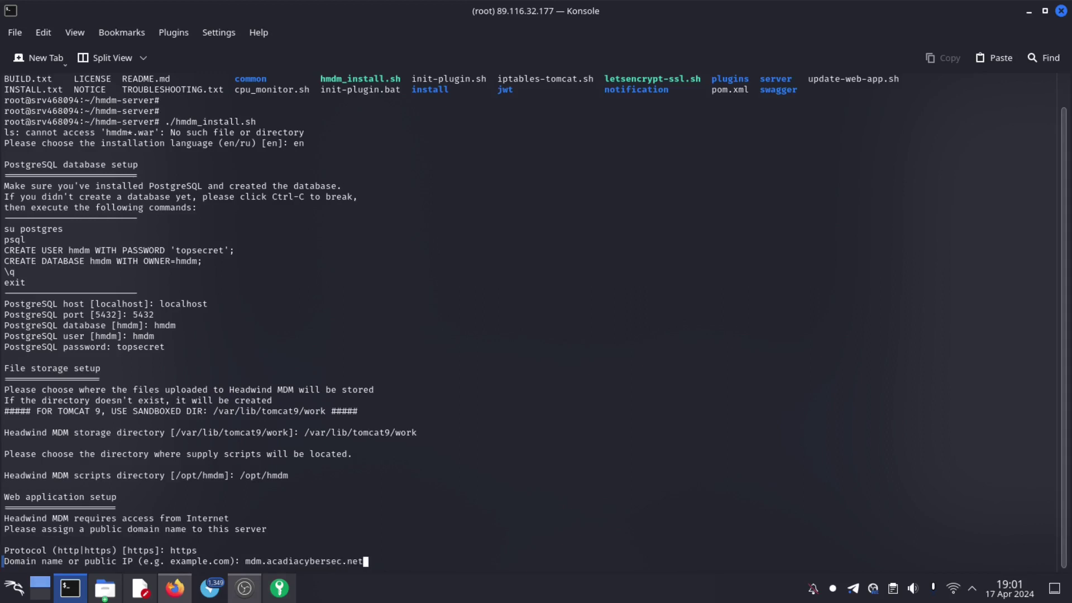
key(Return)
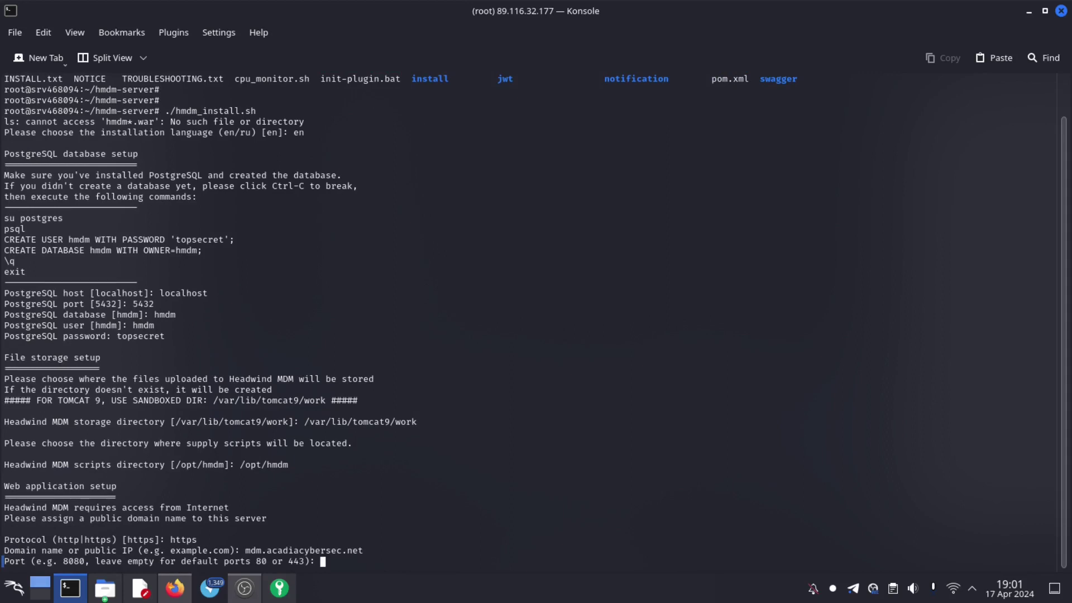
key(Return)
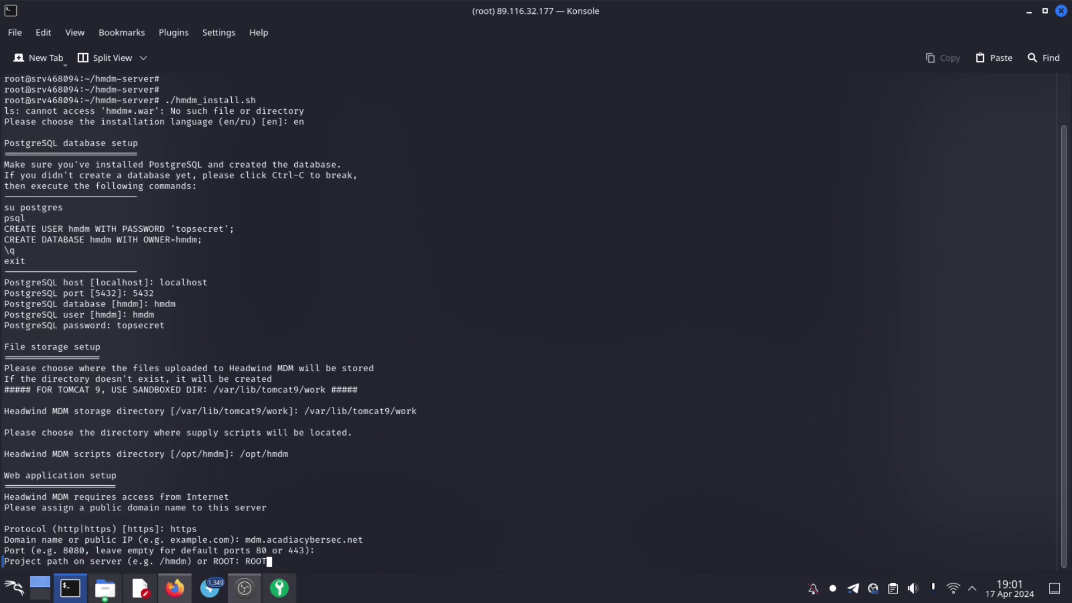
key(Return)
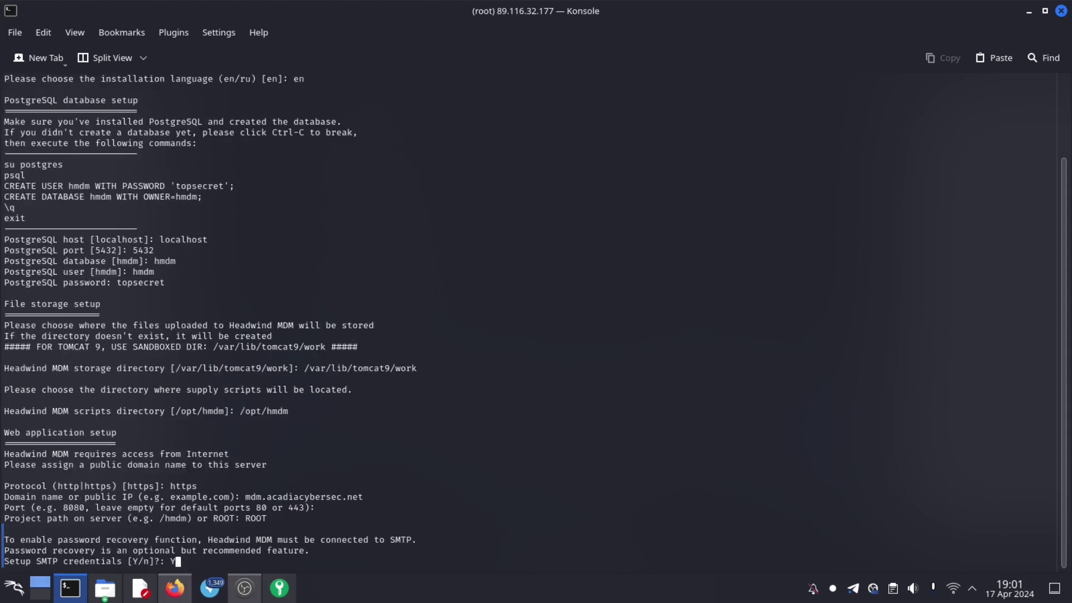
- Decline SMTP setup, review the install summary, and confirm it with y
key(BackSpace)
text(n)
key(Return)
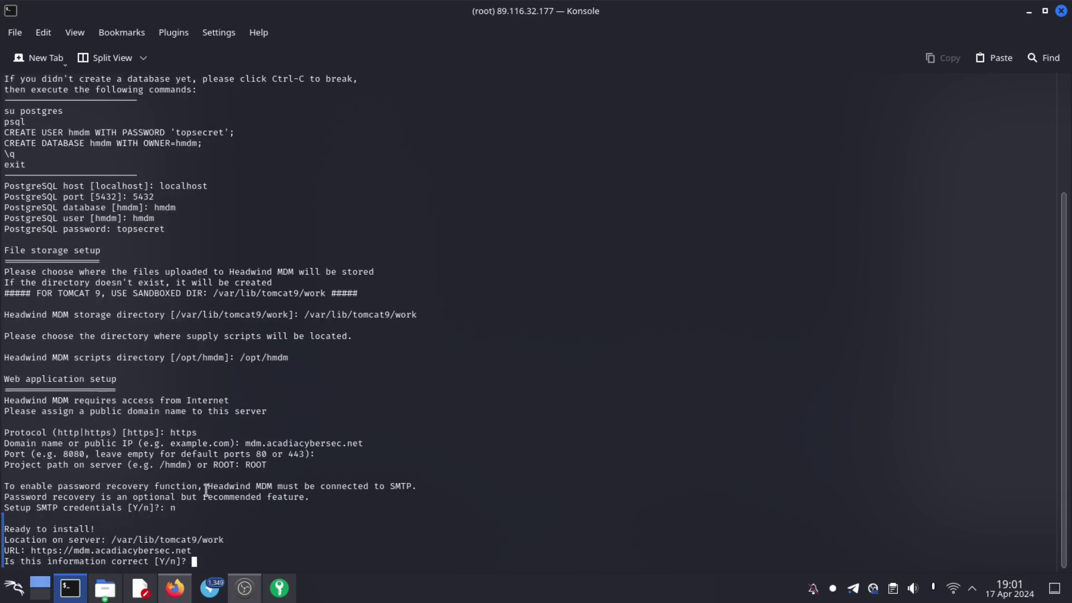
double_click(185, 551)
drag(192, 553, 2, 534)
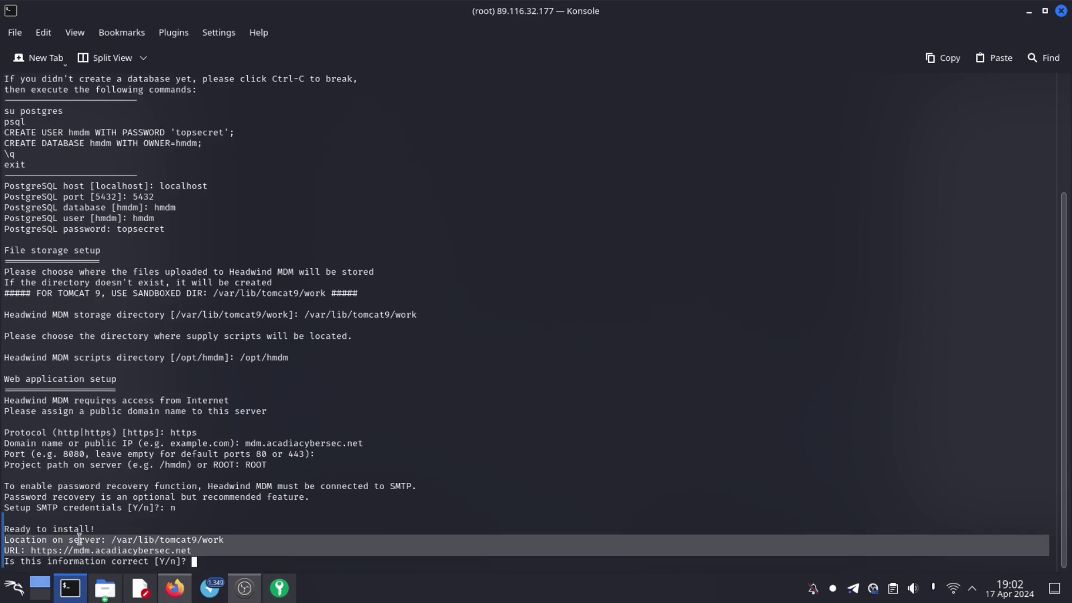
click(236, 556)
text(y)
key(Return)
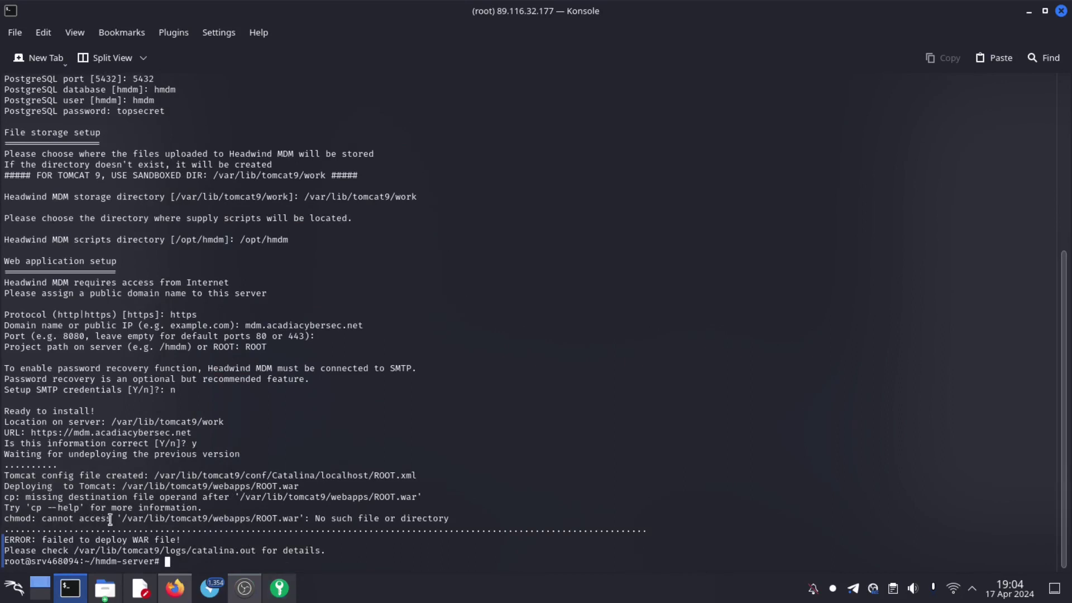
- Inspect the /var/lib/tomcat9/webapps path in the chmod error after the WAR deployment fails
drag(128, 515, 254, 514)
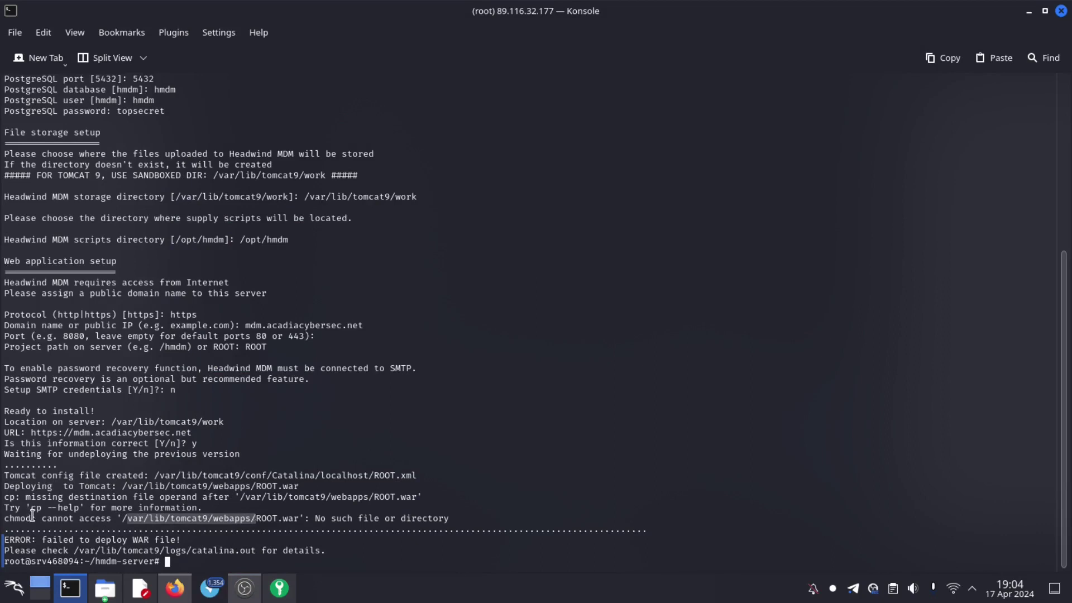
drag(31, 515, 4, 517)
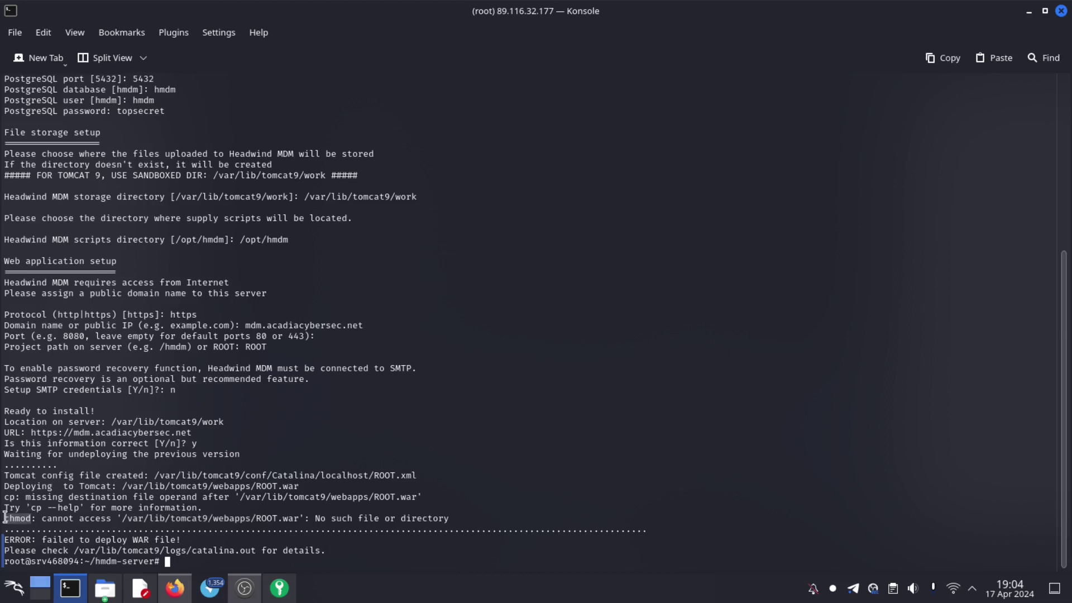
- Paste a command listing the /var/lib/tomcat9/webapps folder at a fresh prompt
click(268, 558)
key(Return)
key(Return)
key(Return)
key(Return)
key(Return)
key(ctrl+c)
right_click(497, 505)
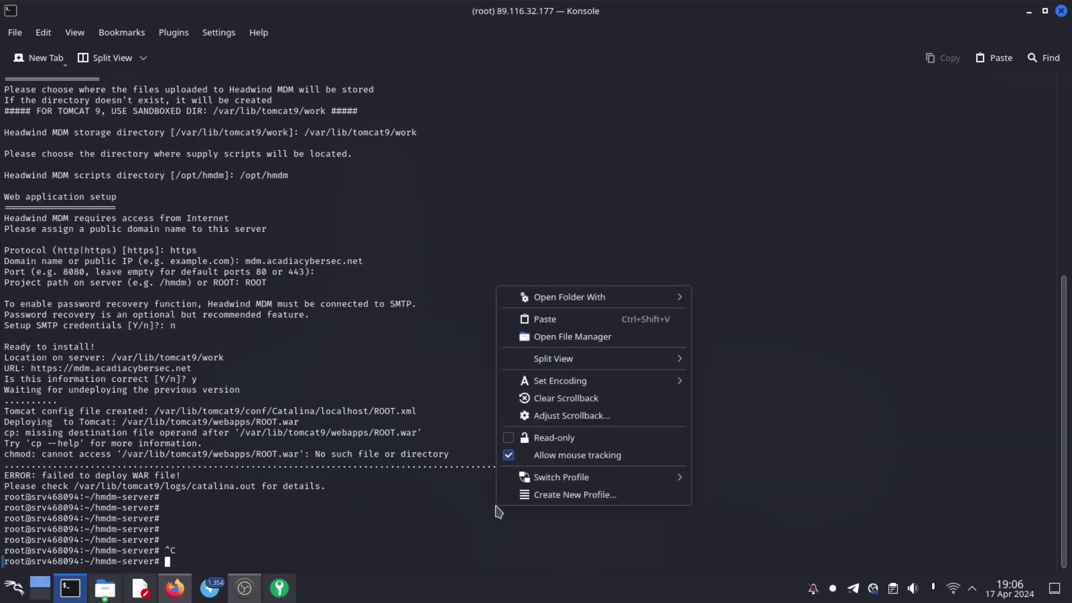
click(556, 324)
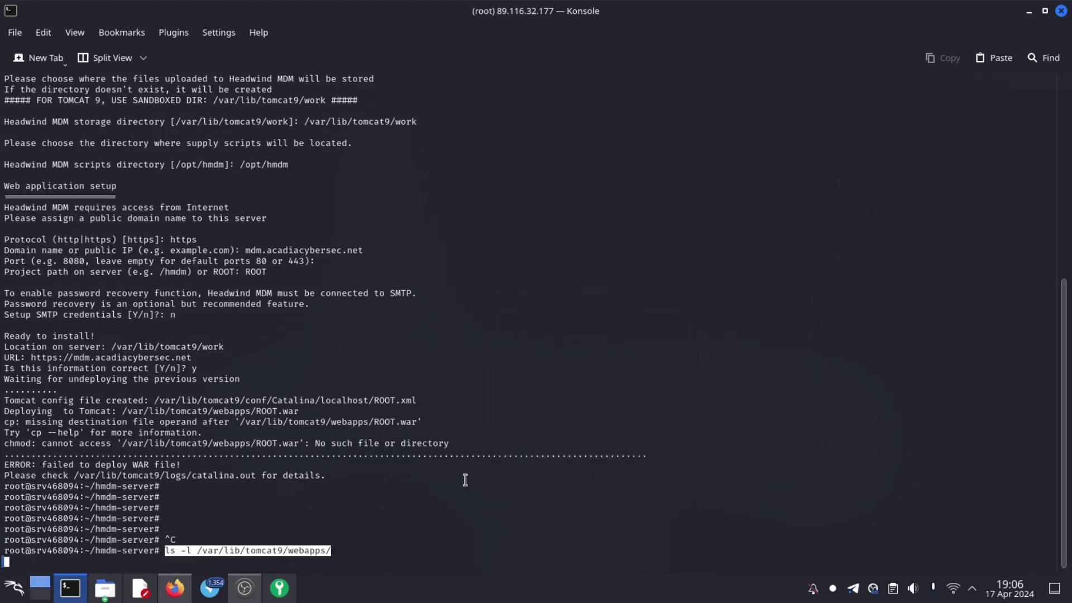
key(End)
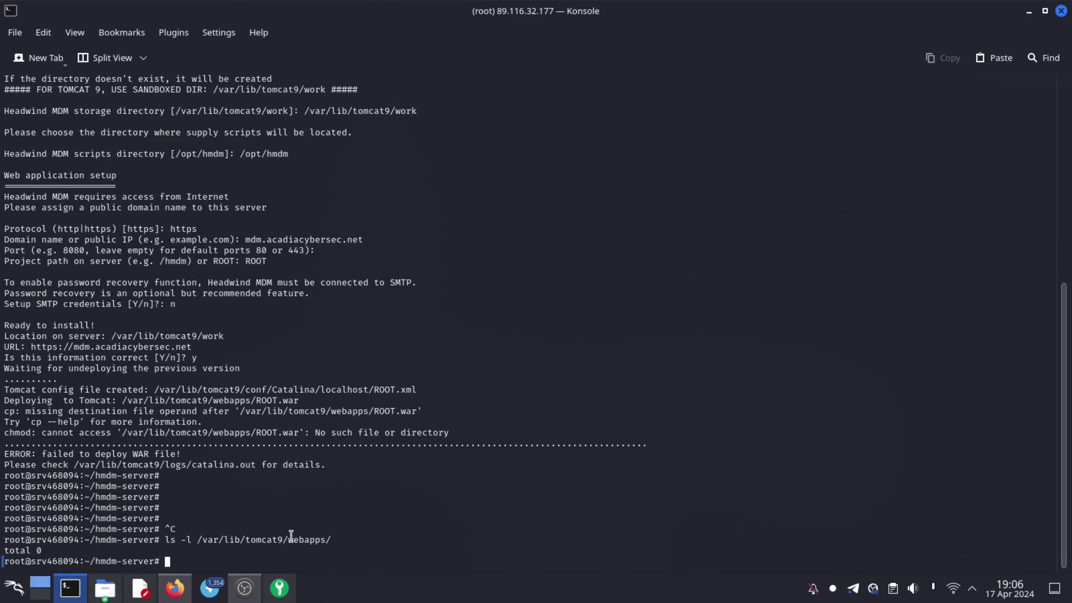
- Run sudo chmod -R 755 /var/lib/tomcat9/webapps/ and clear the terminal
right_click(528, 529)
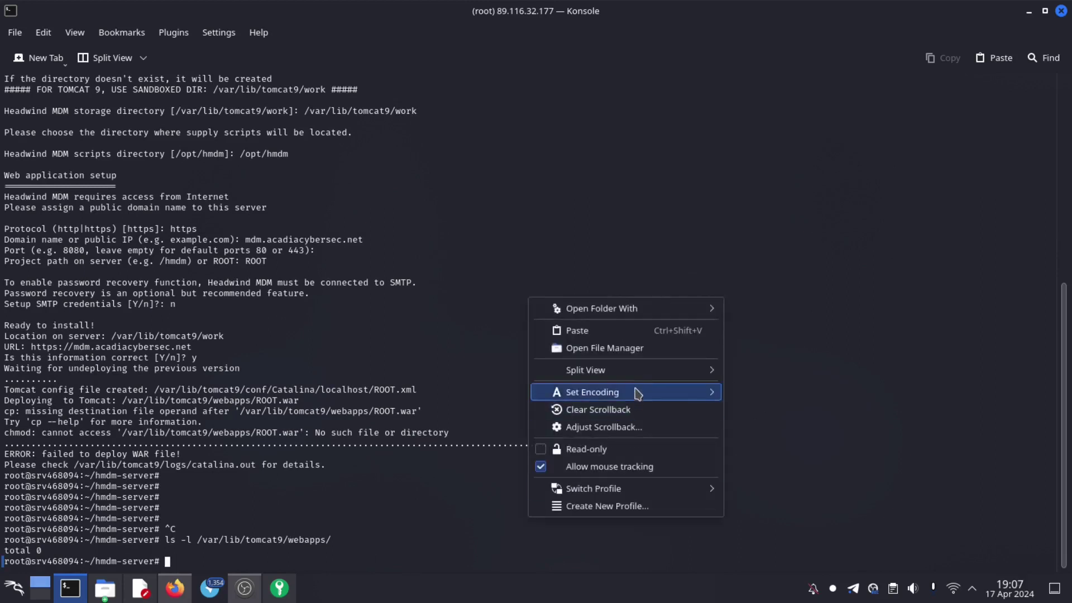
click(577, 330)
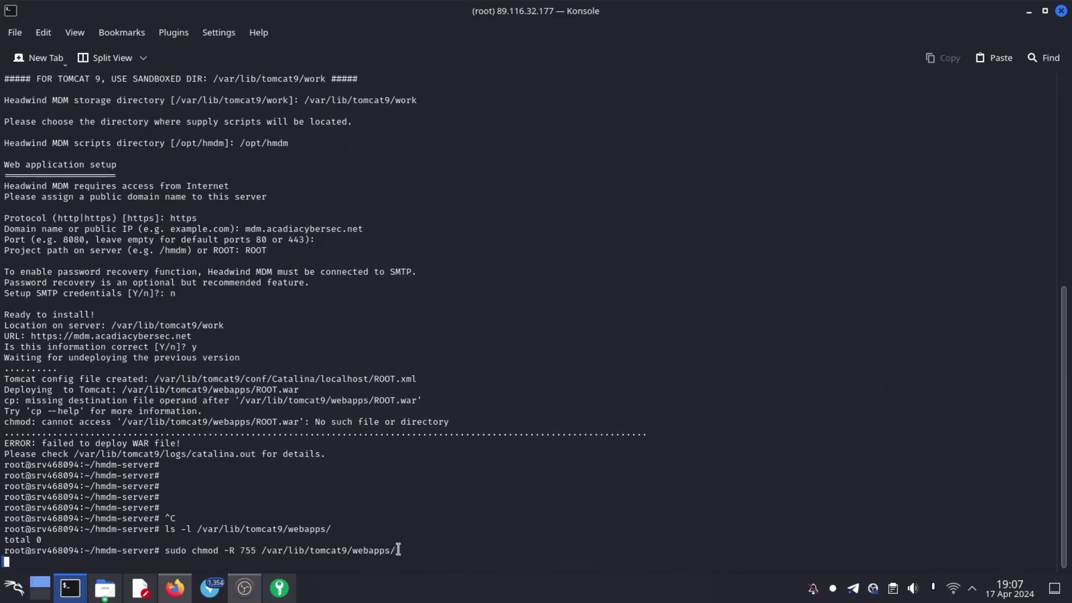
drag(399, 550, 347, 551)
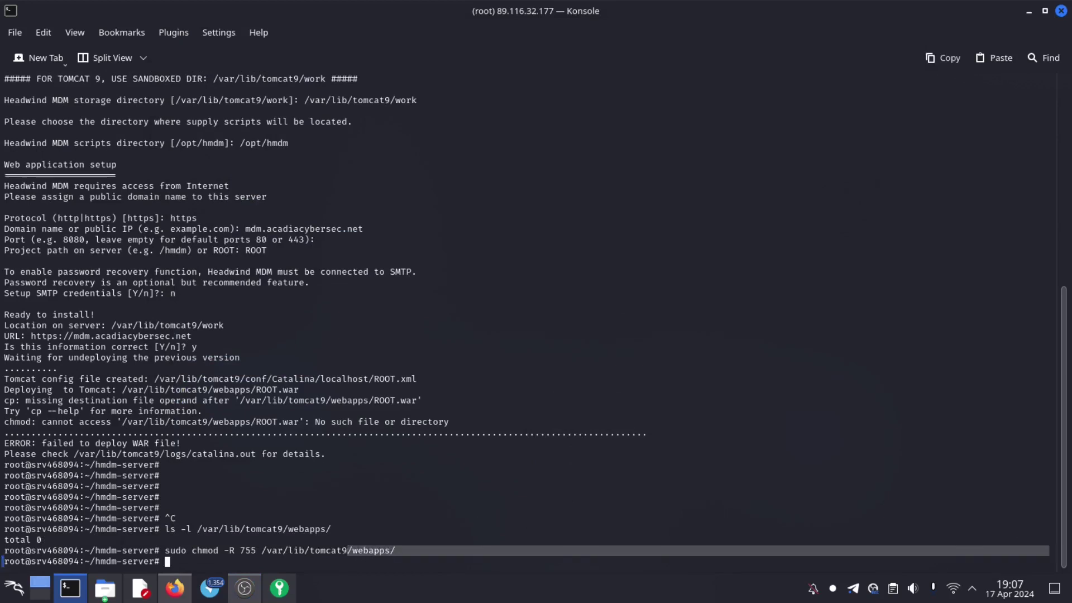
text(clear)
key(Return)
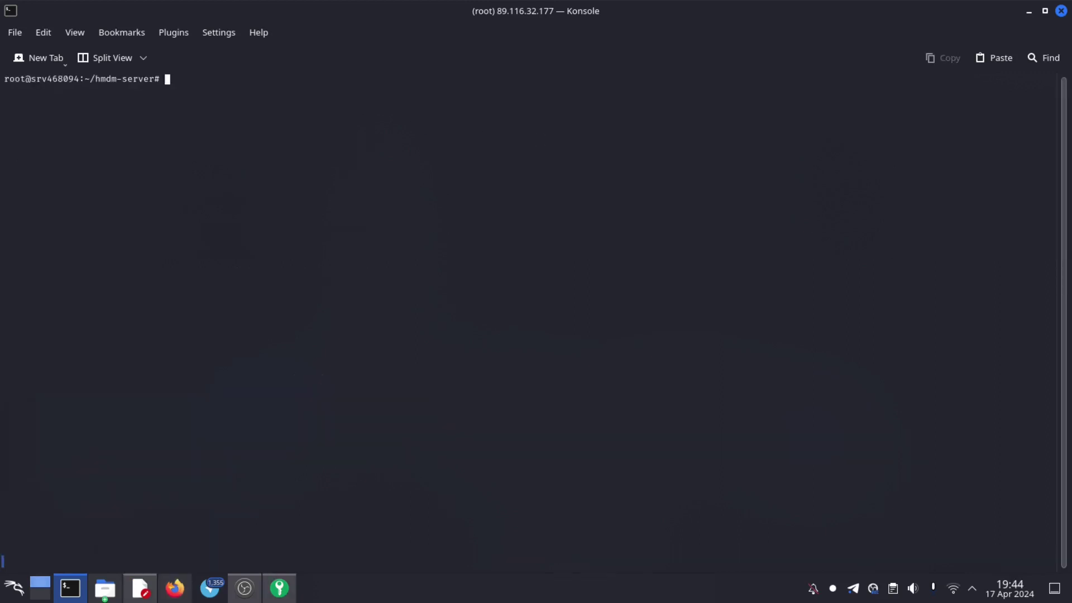
- Relaunch ./hmdm_install.sh, accept English and PostgreSQL defaults, and enter the database password
text(ls)
key(Return)
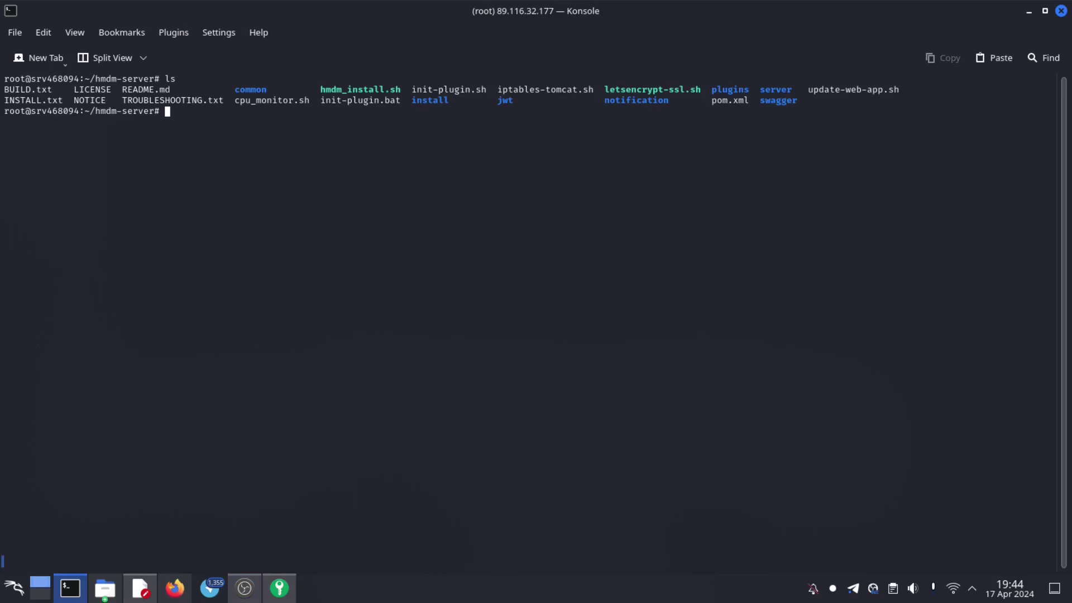
text(./h)
key(Tab)
key(Return)
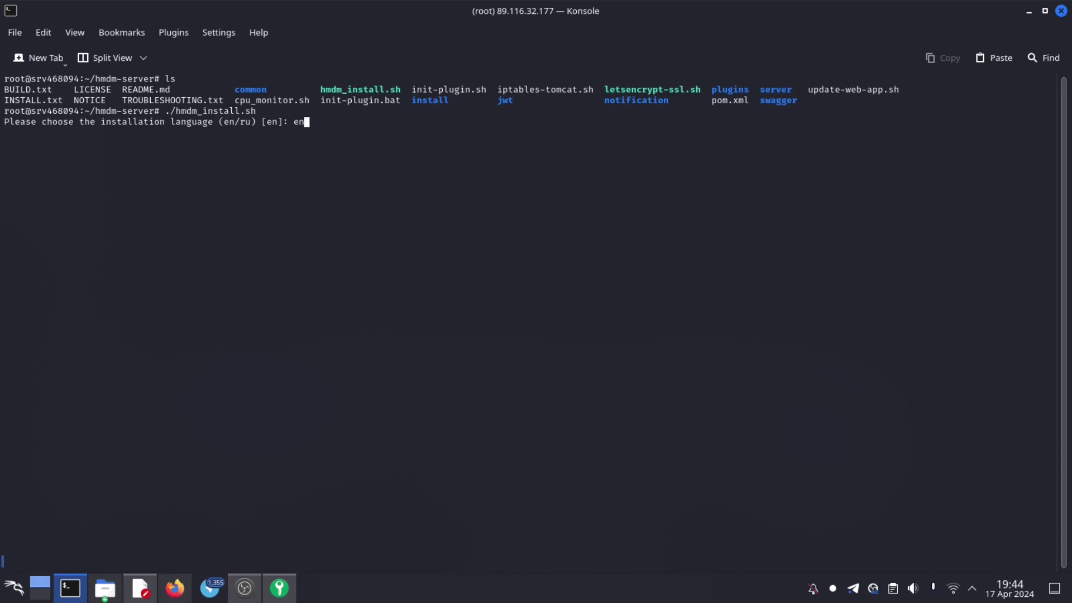
key(Return)
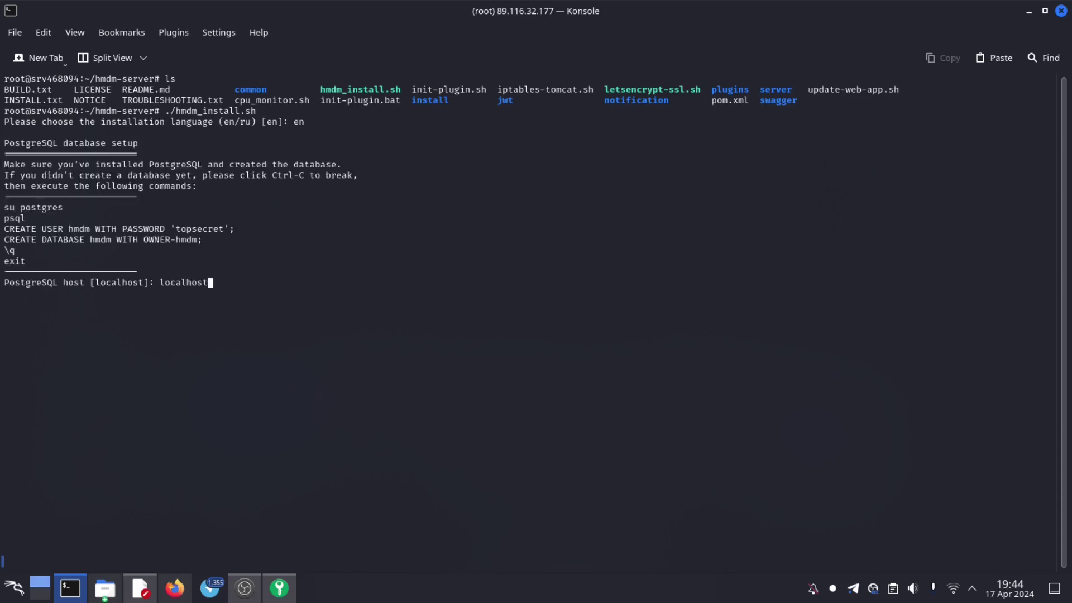
key(Return)
key(Return)
key(Return)
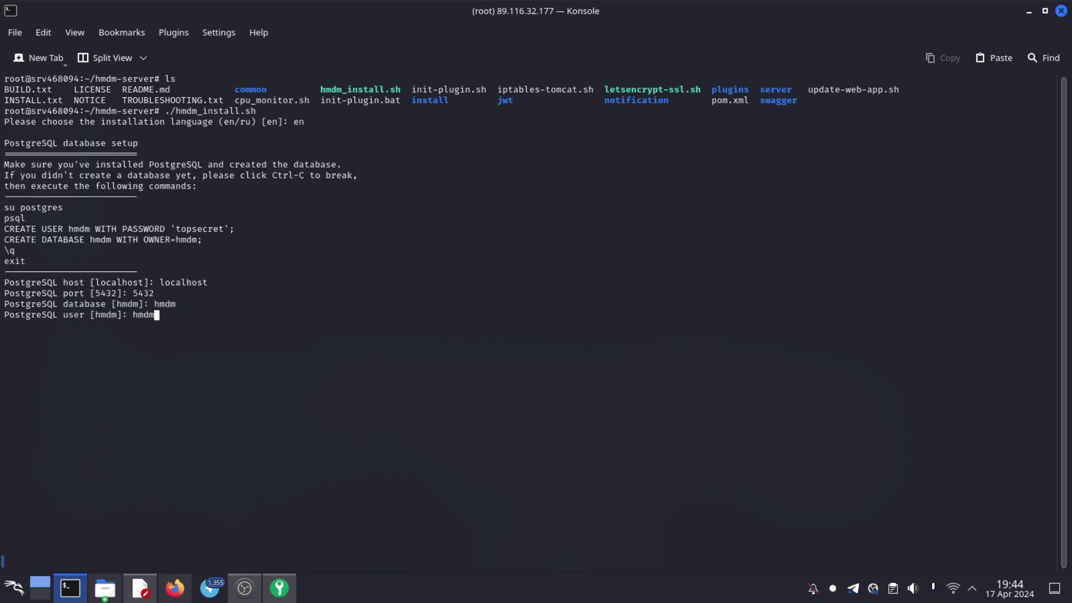
key(Return)
text(t)
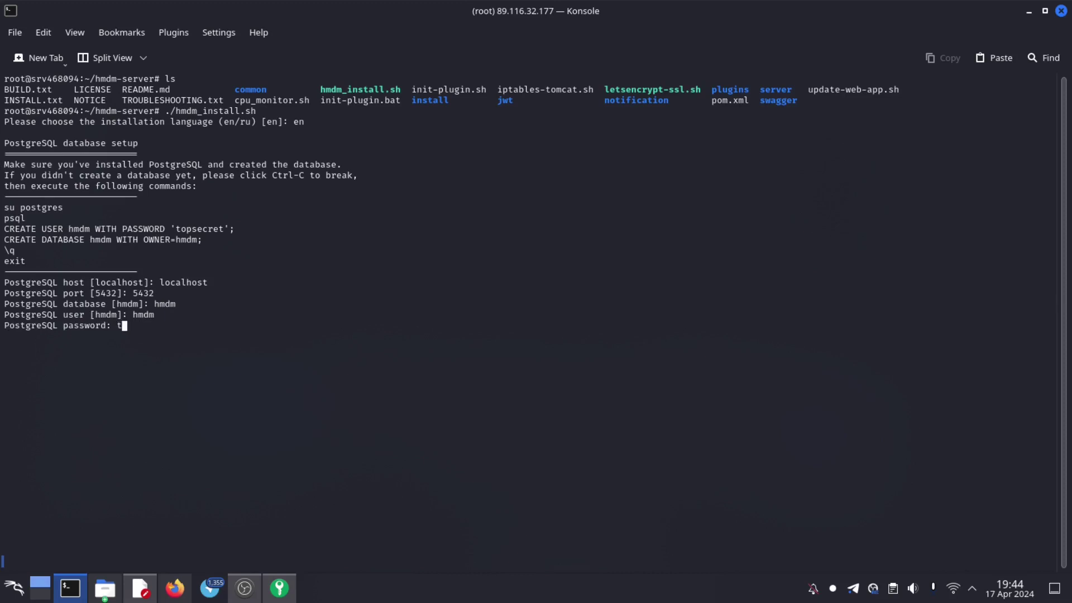
text(opsecret)
key(Return)
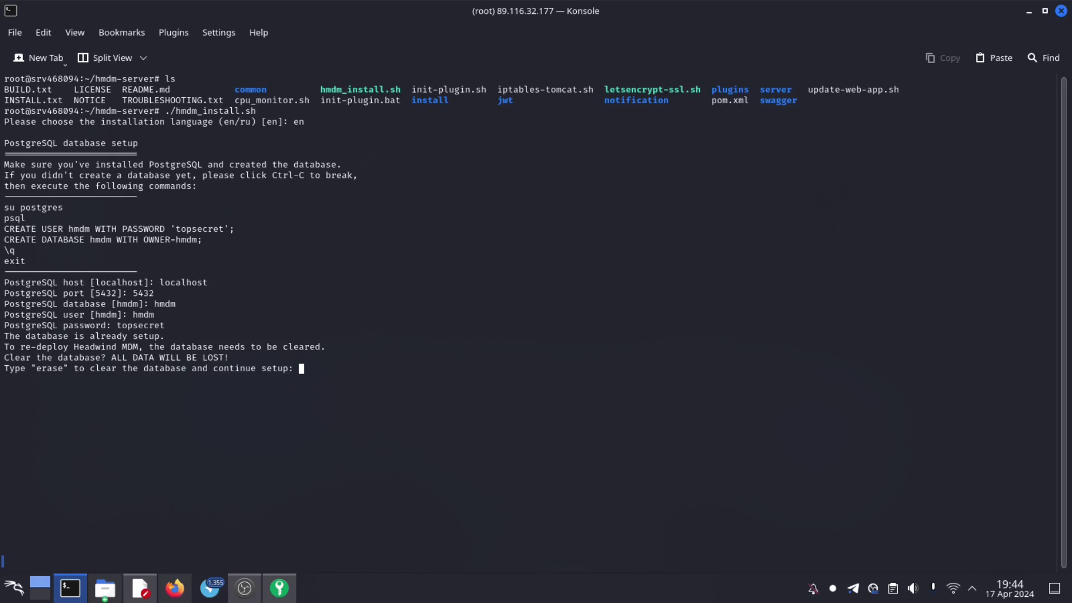
- Type erase to wipe the existing database and keep the default storage and scripts directories
text(erase)
key(Return)
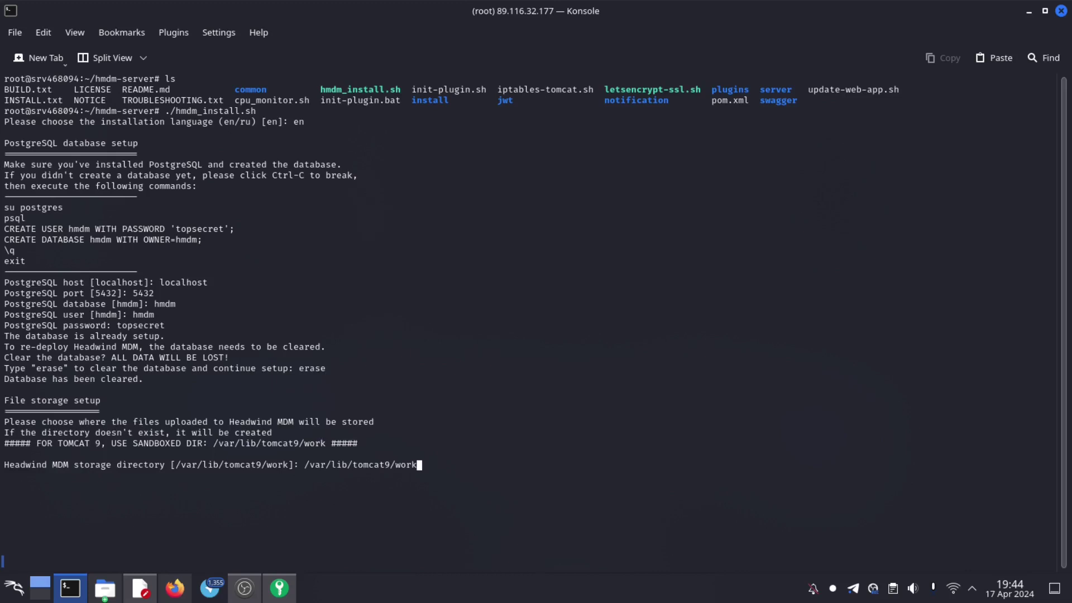
key(Return)
key(Return)
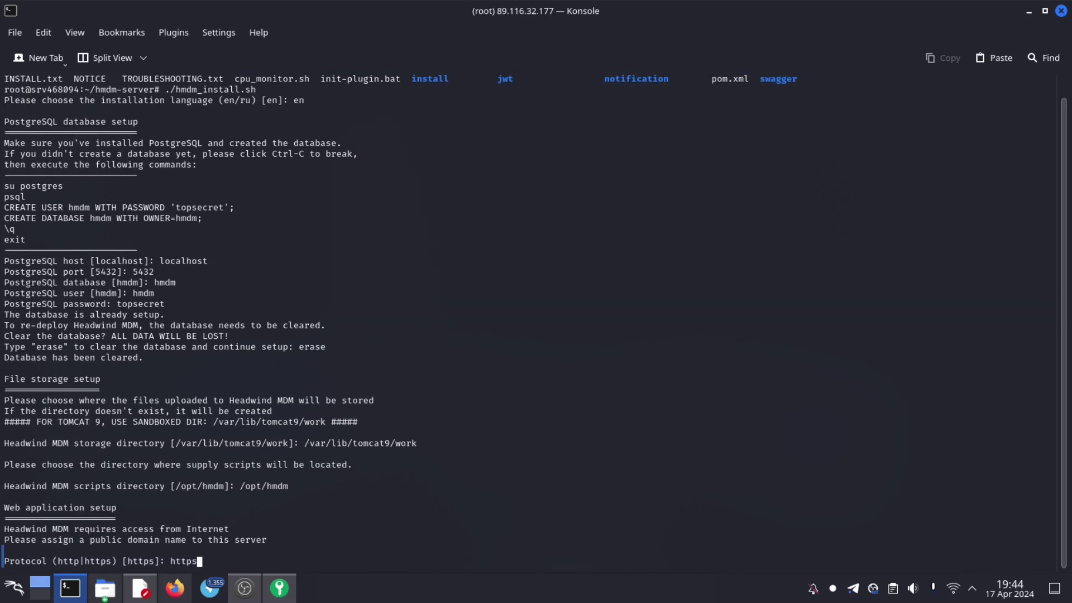
key(Return)
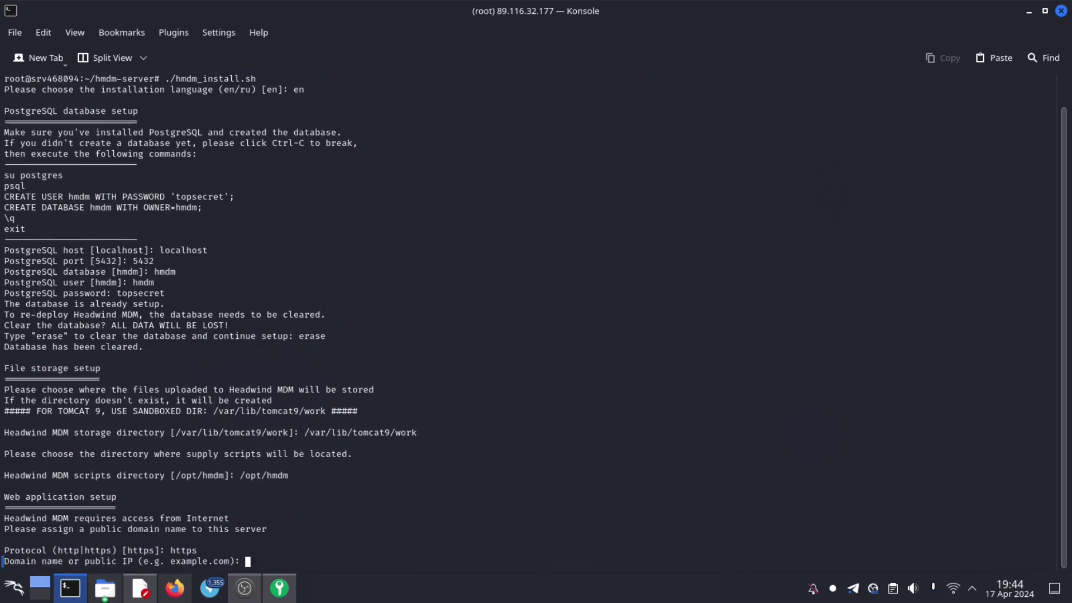
- Set domain mdm.acadiacybersec.net, empty port, project path ROOT, and answer n for SMTP
text(mdm.acadiacybersec.net)
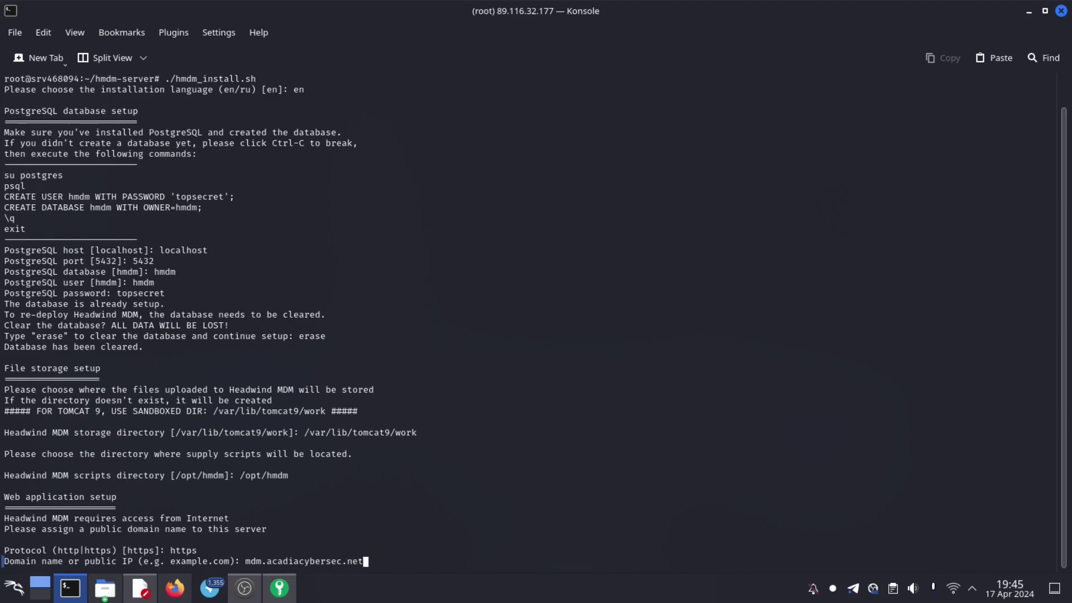
key(Return)
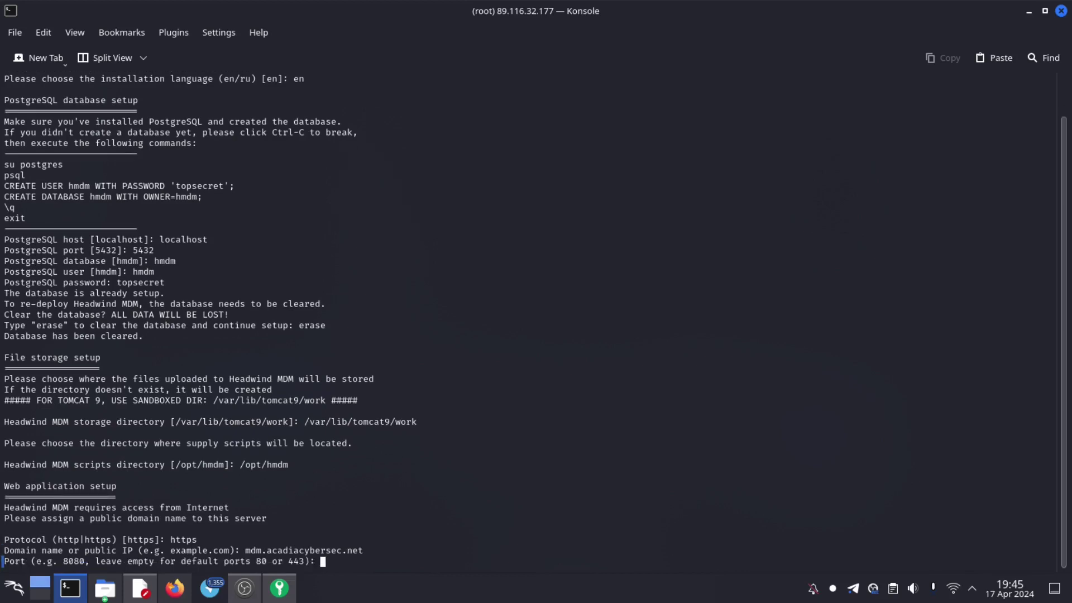
key(Return)
text(ROOT: ROOT)
key(Return)
text(Y)
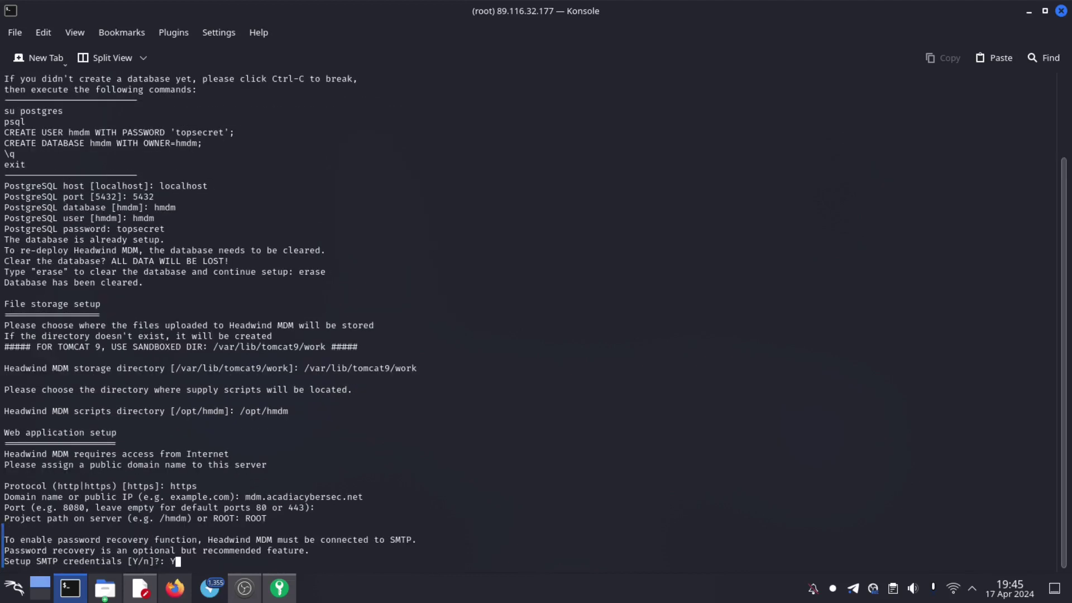
key(BackSpace)
text(n)
key(Return)
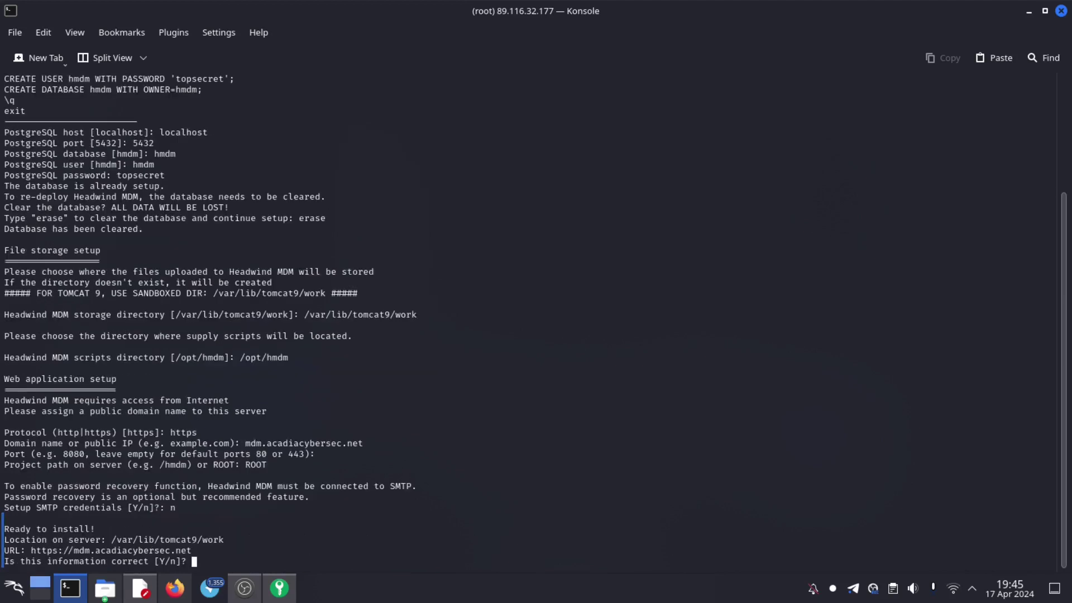
- Confirm the installation settings and agree to set up HTTPS via LetsEncrypt
text(y)
key(Return)
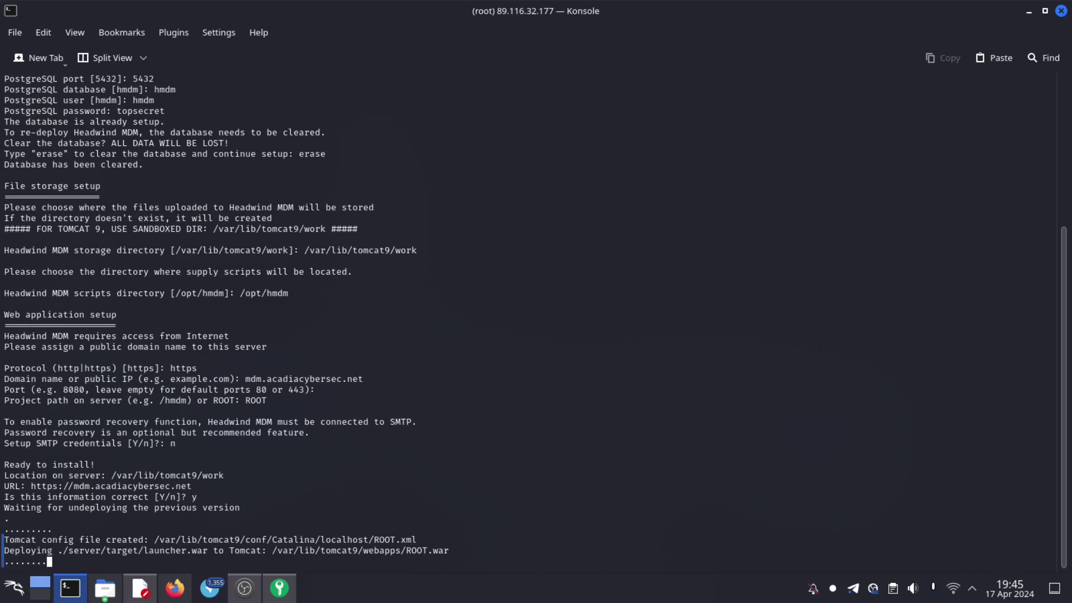
text(Y)
key(Return)
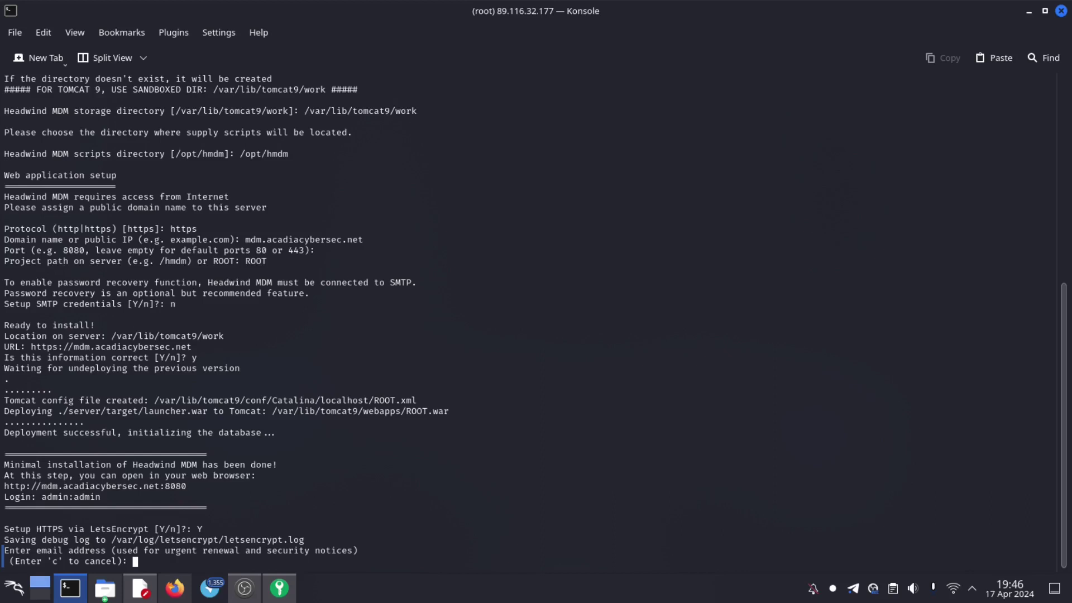
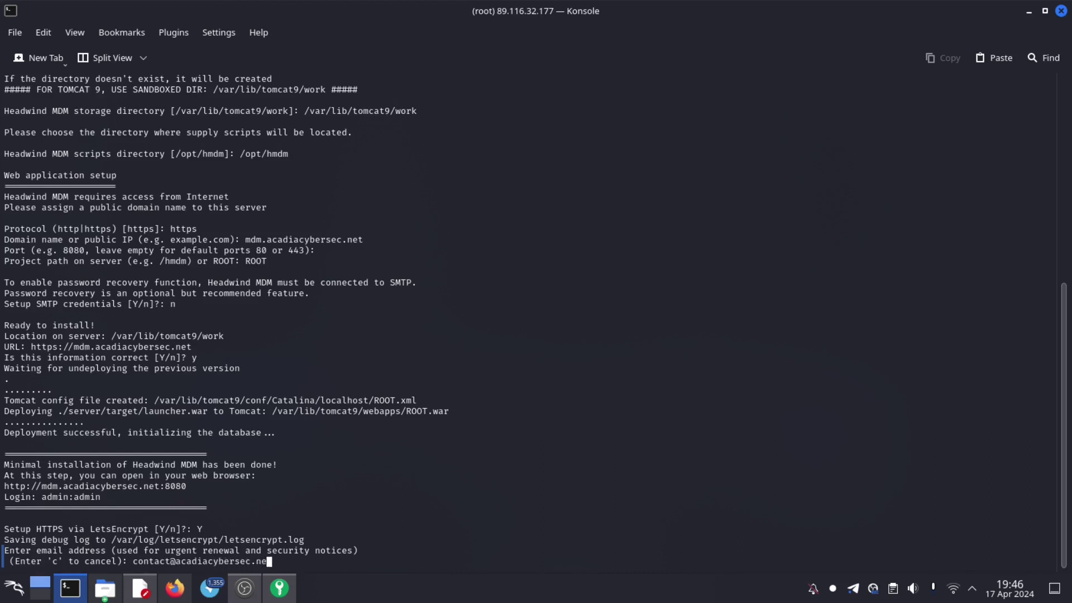
- Enter the contact e-mail, accept the Let's Encrypt terms, and agree to EFF e-mail sharing
key(Return)
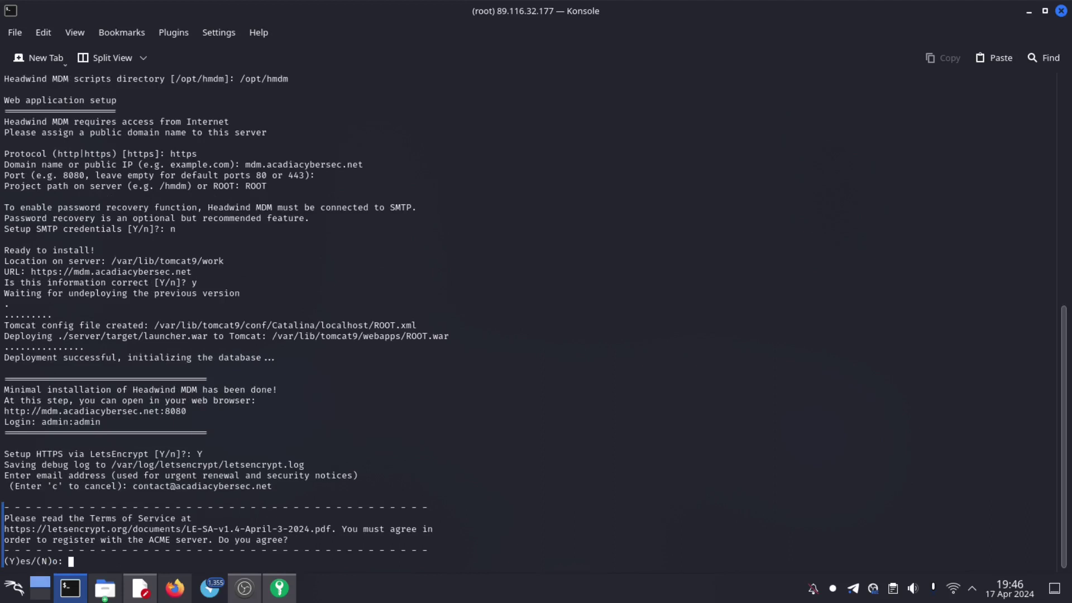
text(y)
key(Return)
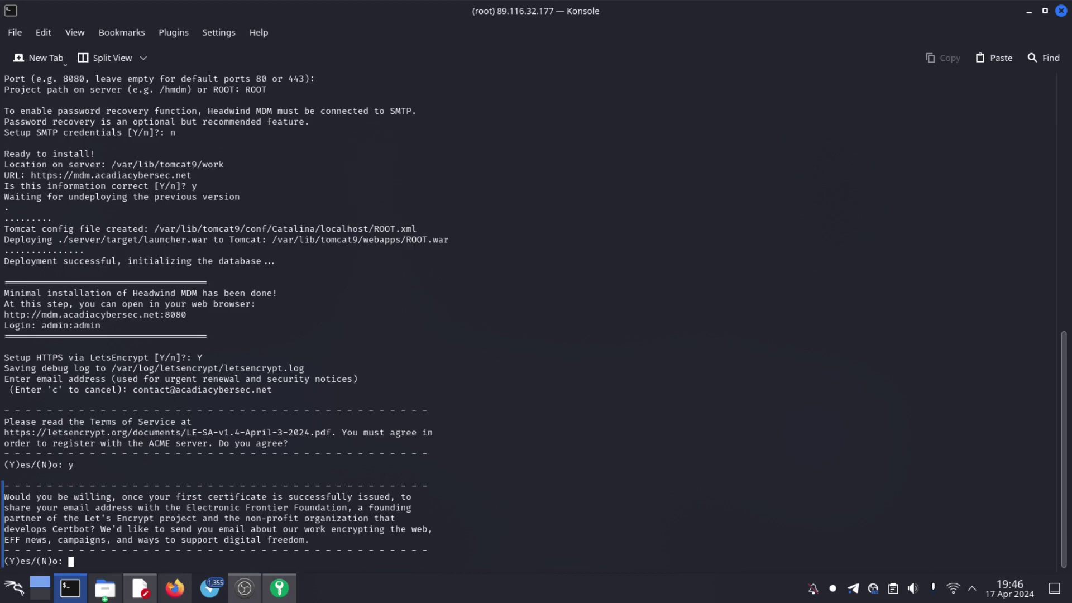
text(yes)
key(Return)
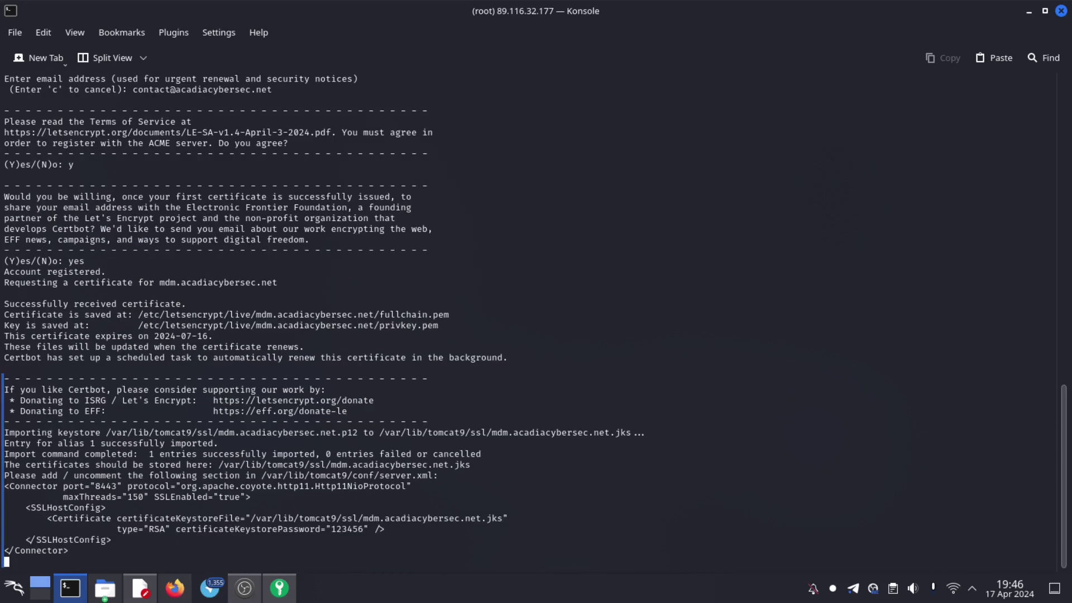
- Accept Tomcat config update, certificate renewal, 443-to-8443 redirect and APK download, then clear the screen
text(Y)
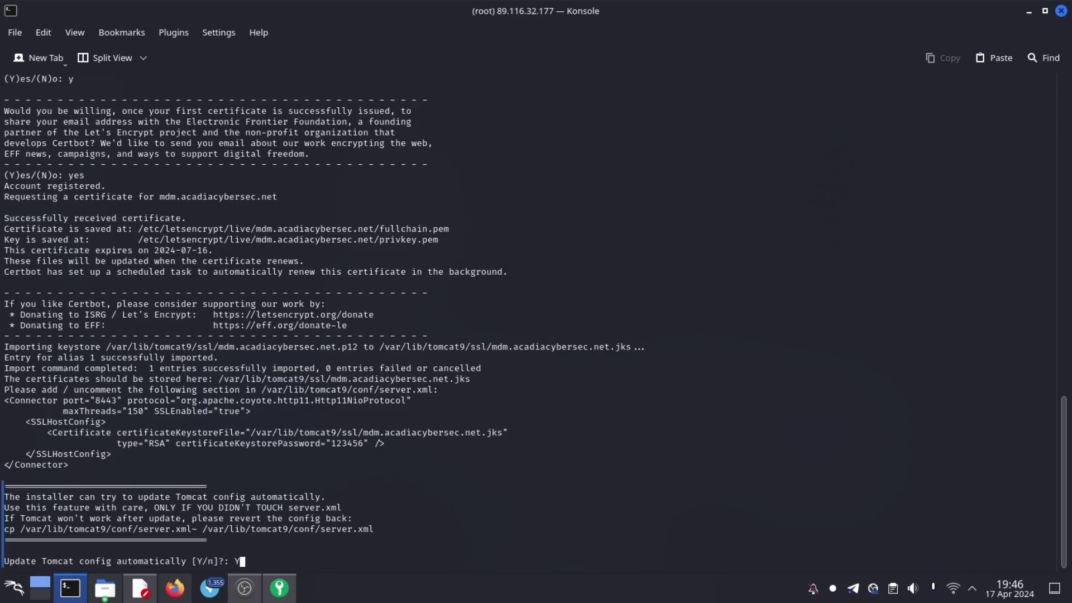
text(y)
key(BackSpace)
key(Return)
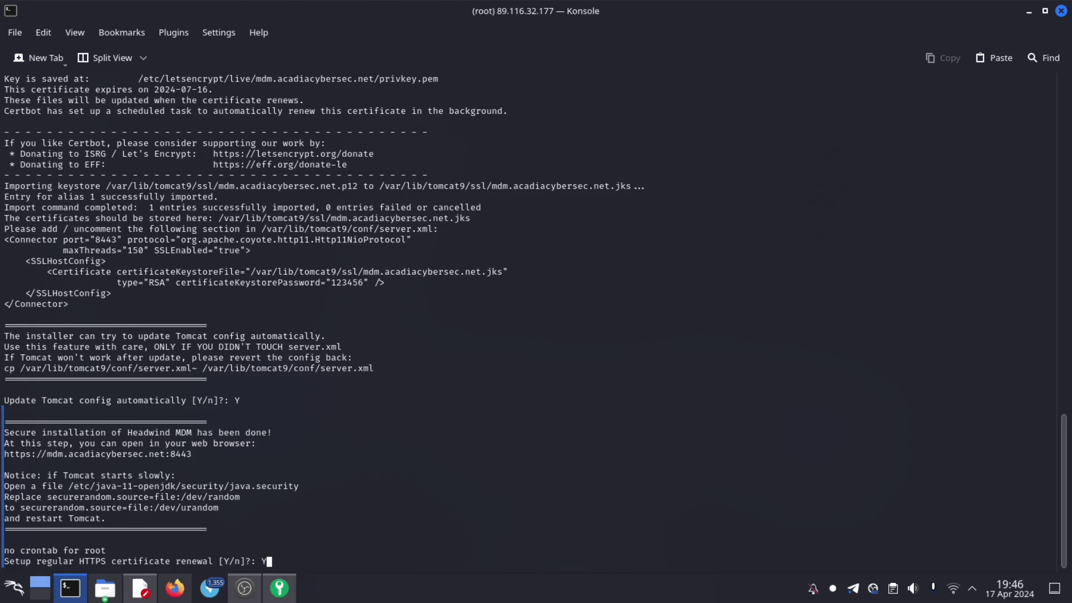
key(Return)
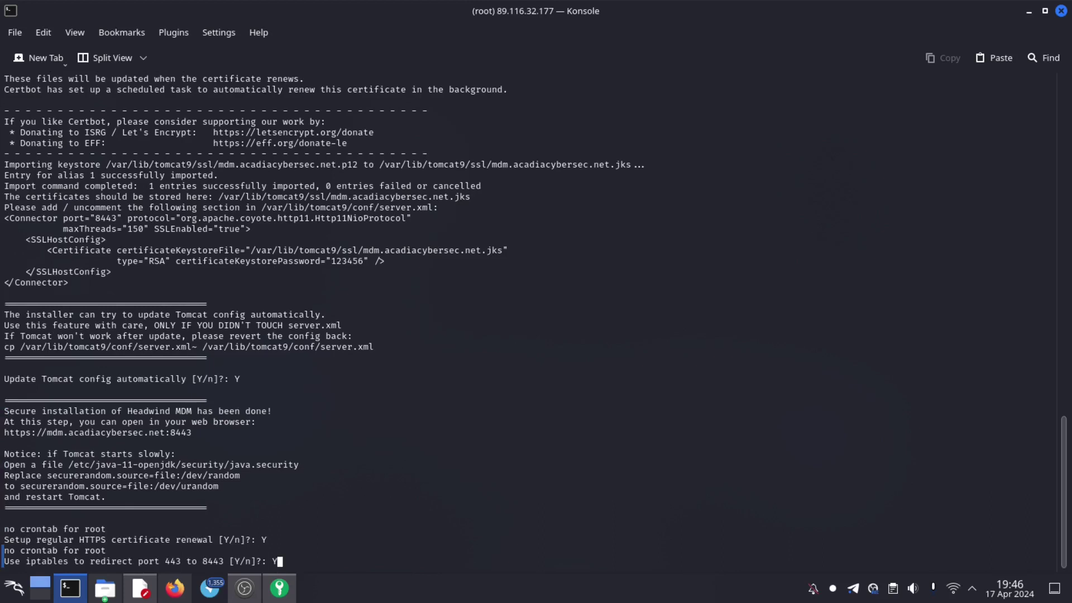
key(Return)
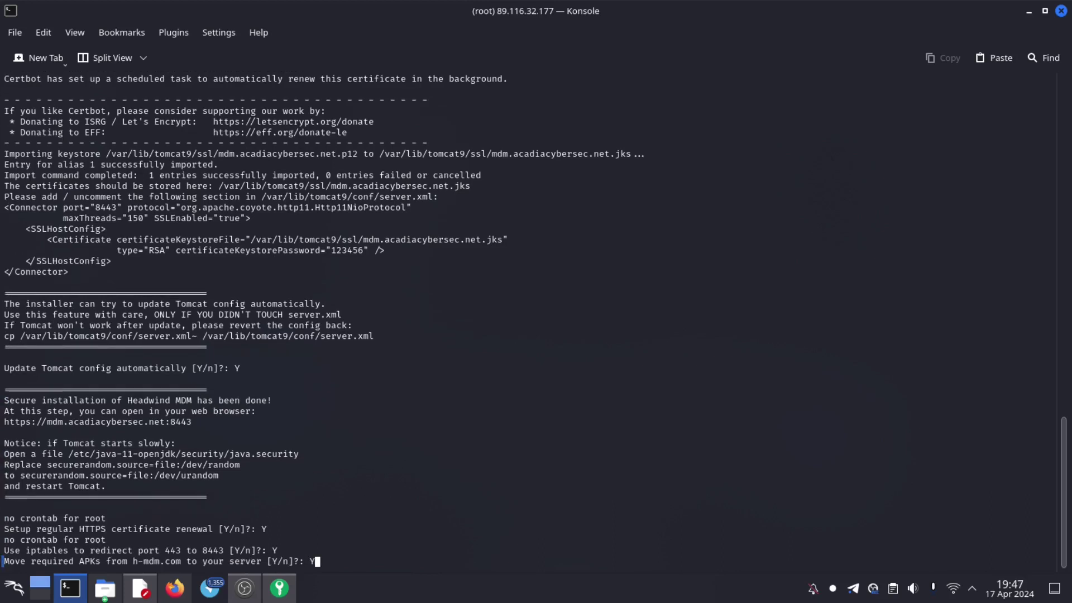
key(Return)
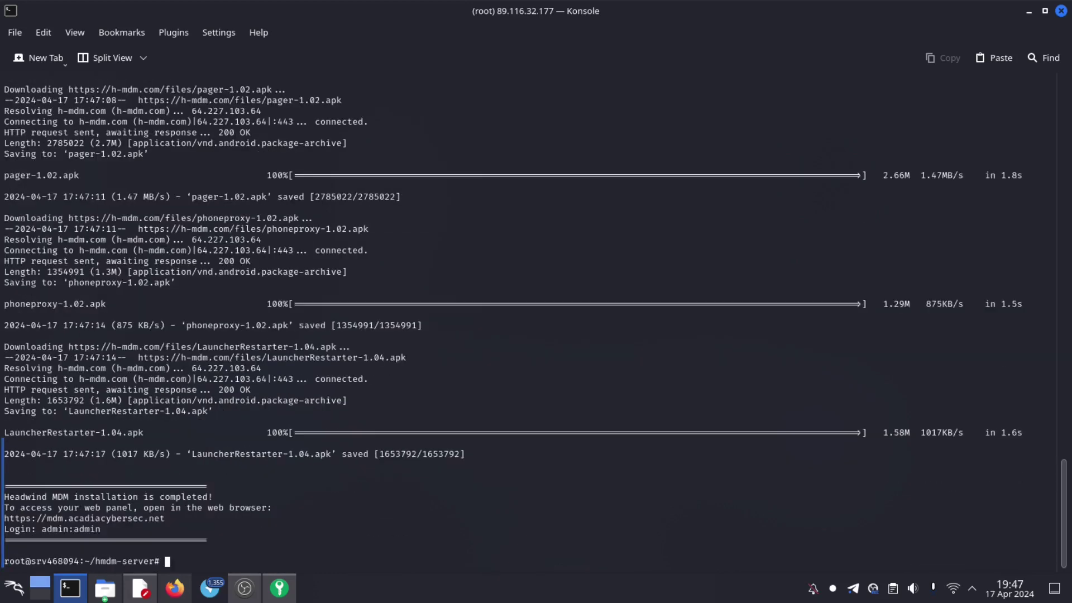
text(clear)
key(Return)
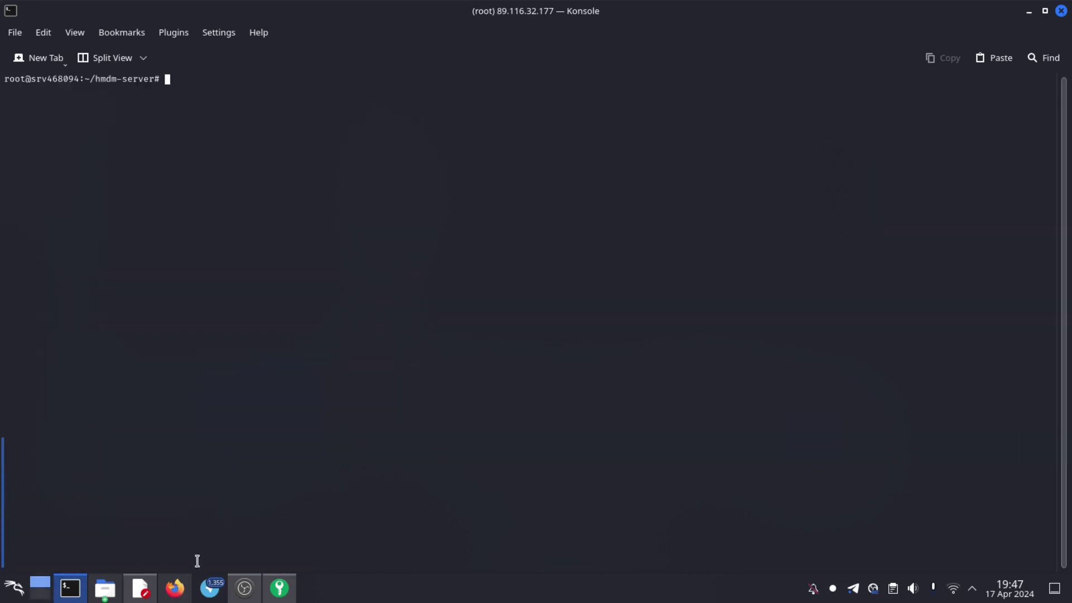
- Load the Headwind MDM panel at mdm.acadiacybersec.net in a new Firefox tab
click(175, 588)
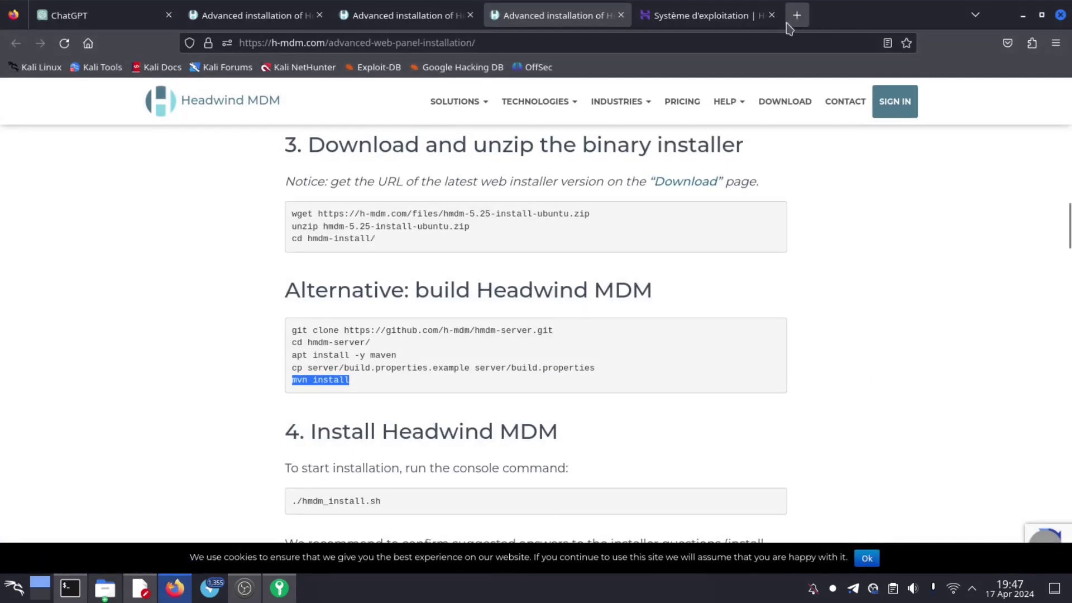
click(797, 15)
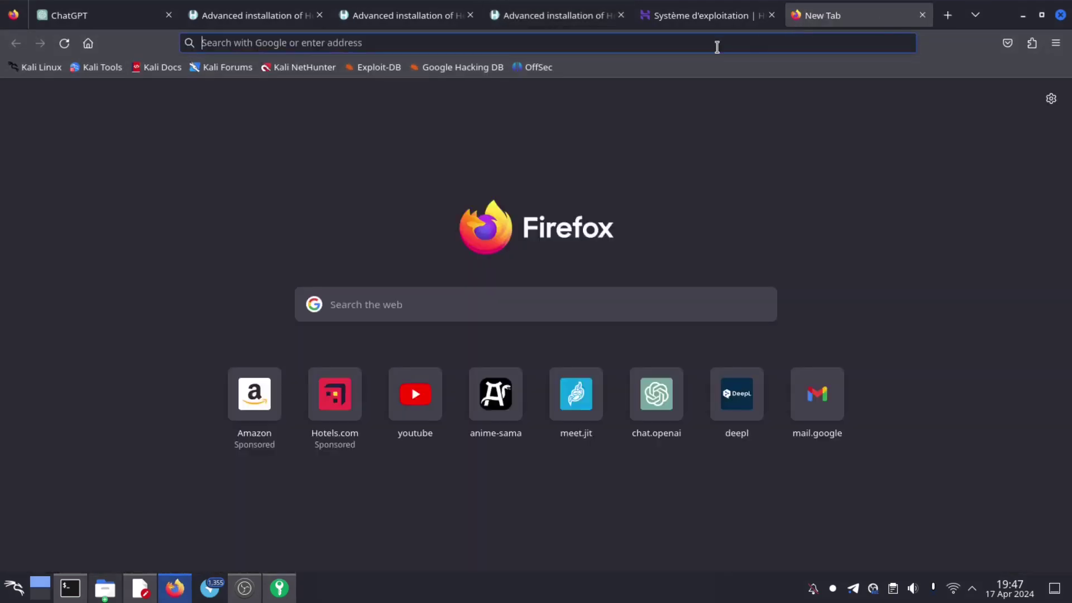
text(mdm)
key(Right)
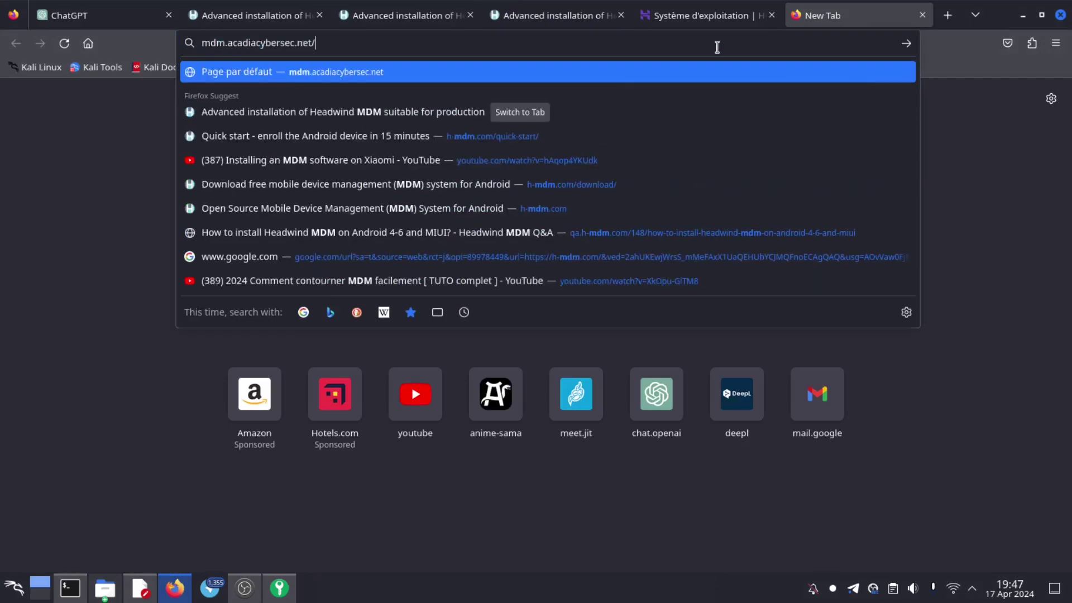
key(Return)
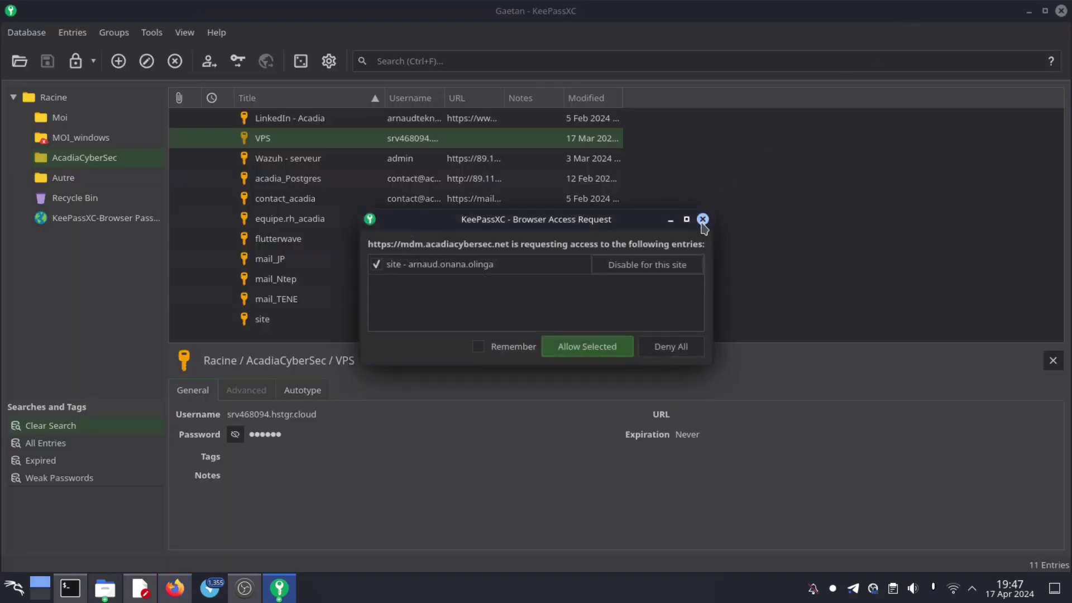
- Dismiss the password manager and sign in with the default admin credentials
click(702, 219)
click(1029, 10)
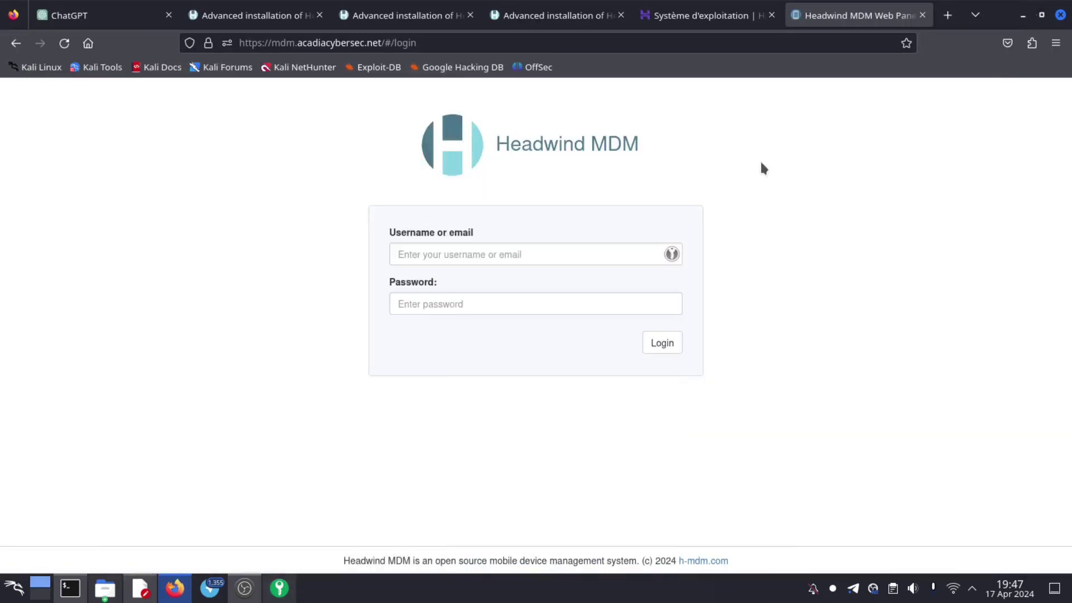
click(69, 587)
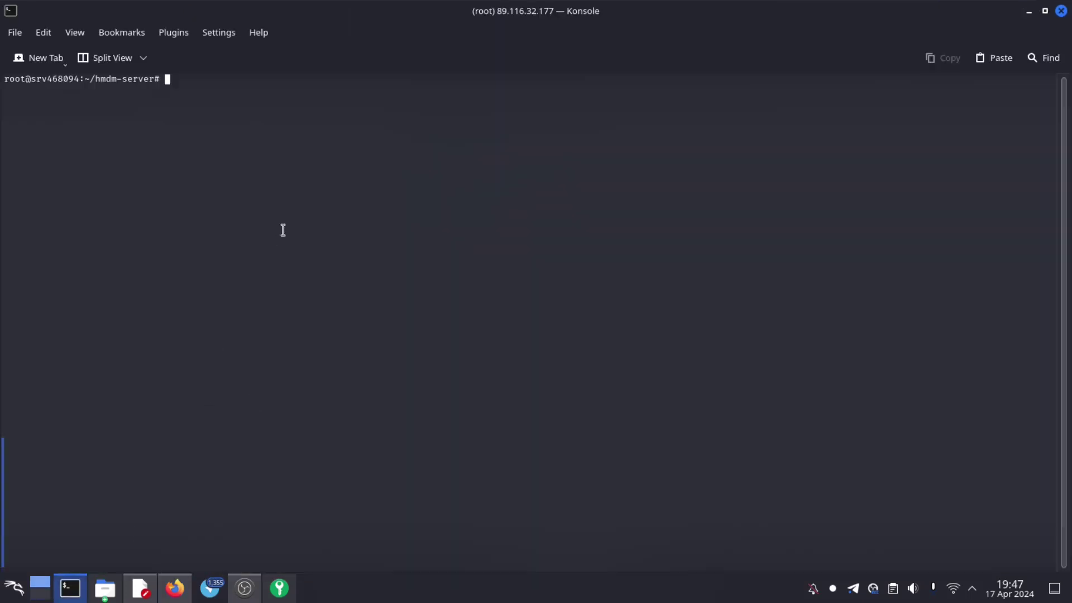
click(1029, 10)
click(501, 256)
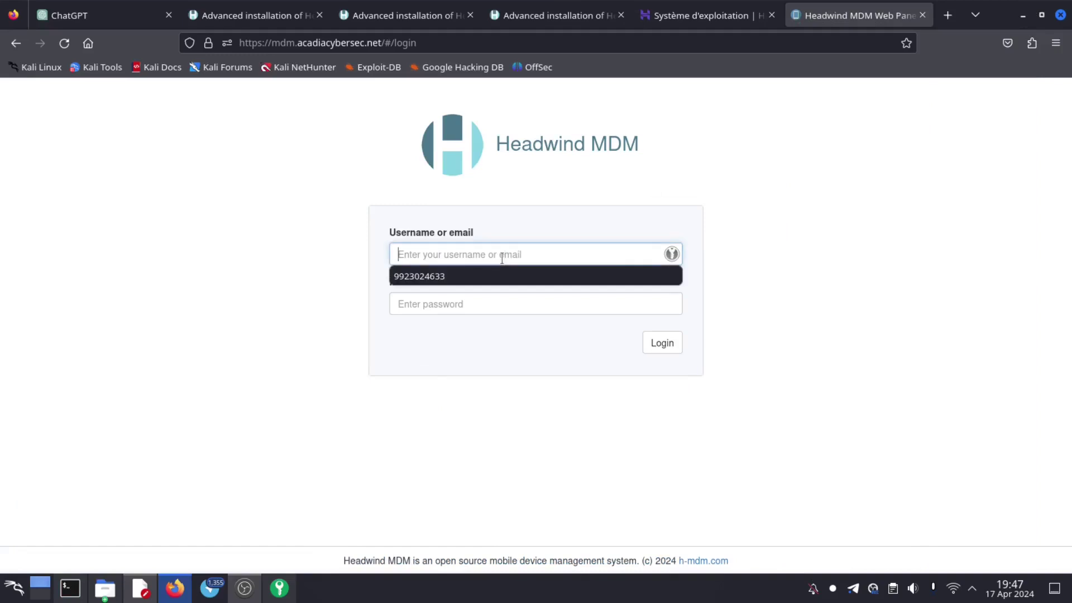
text(admin)
click(461, 303)
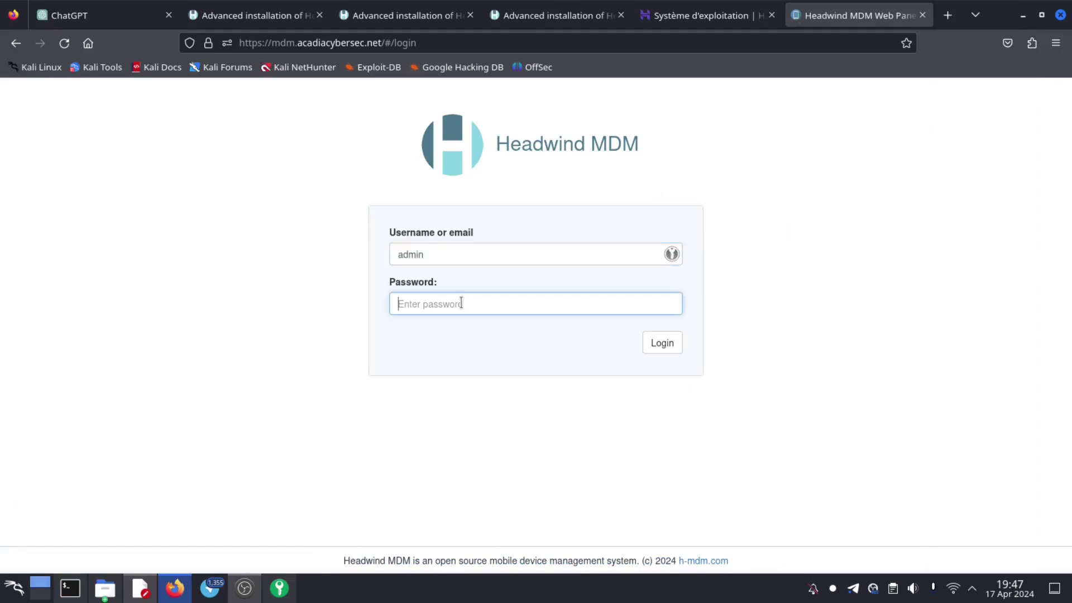
text(admin)
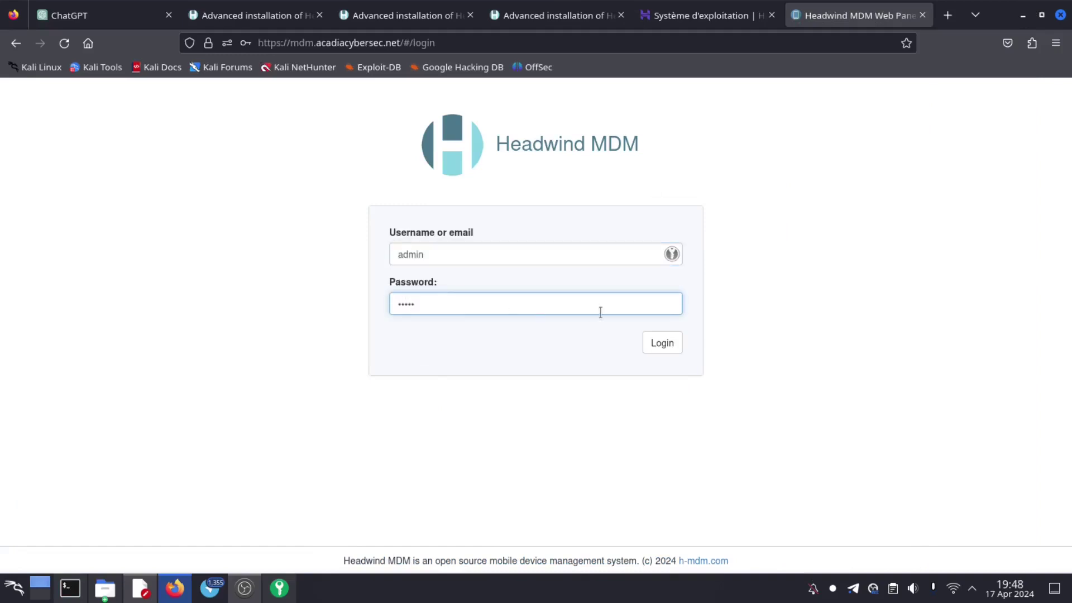
click(666, 340)
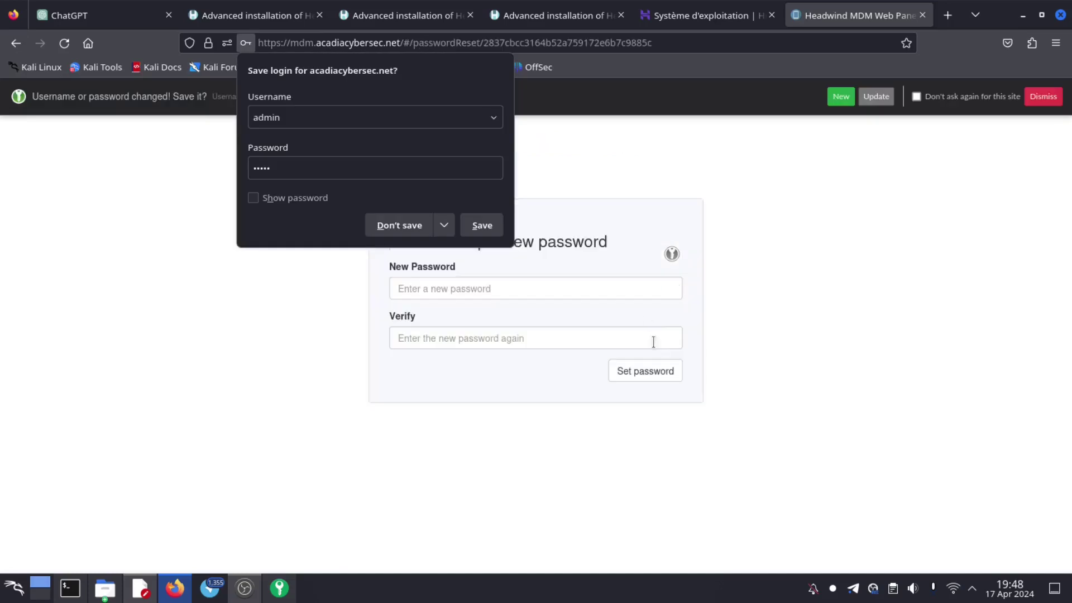
- Decline saving the login and set a new administrator password, entered twice
click(411, 226)
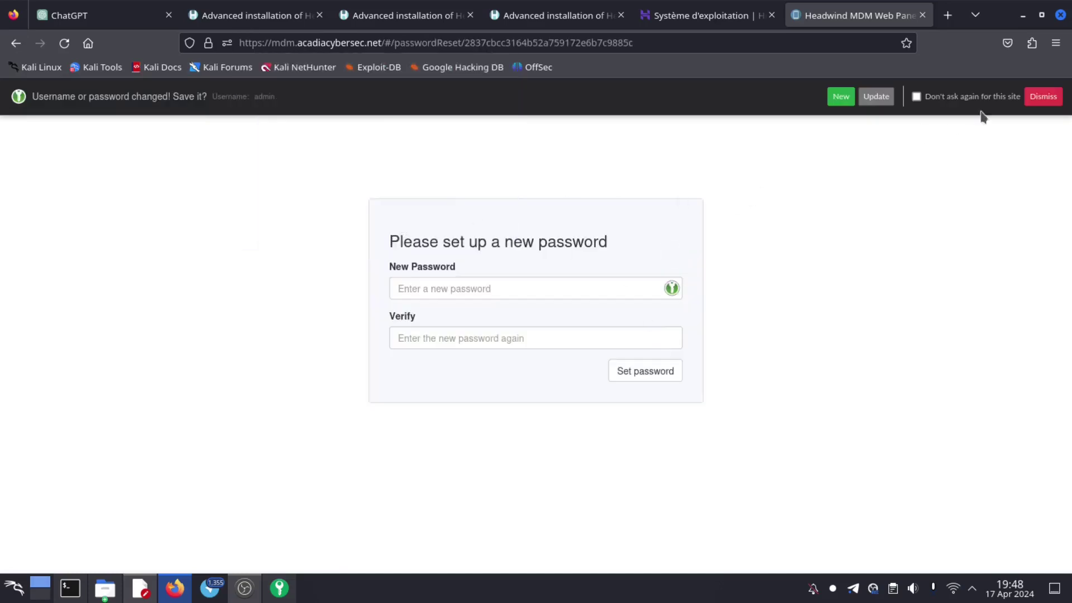
click(1042, 96)
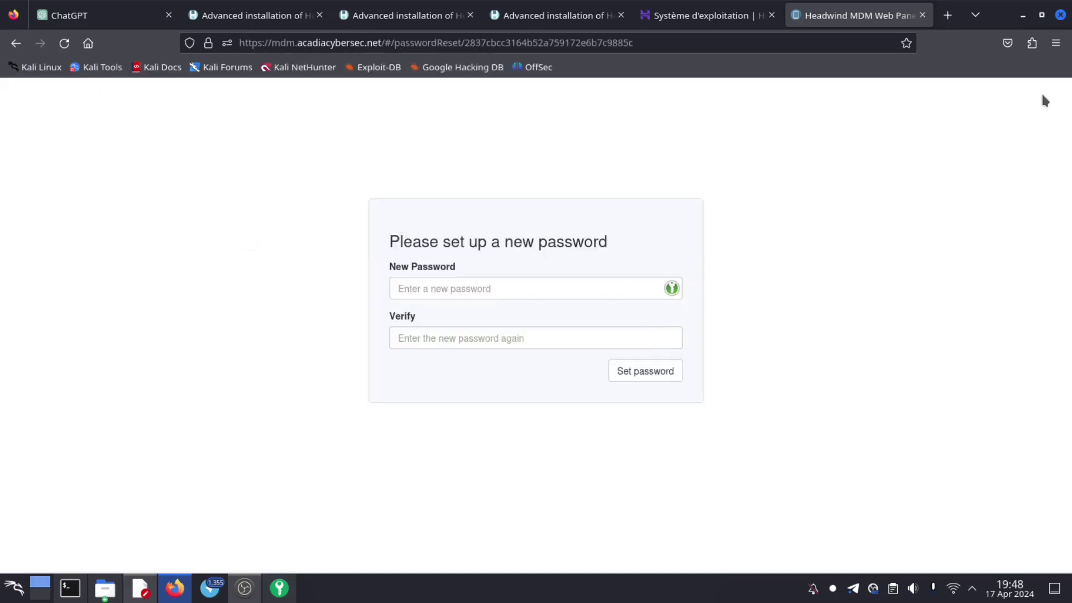
click(468, 288)
text(••••••••••)
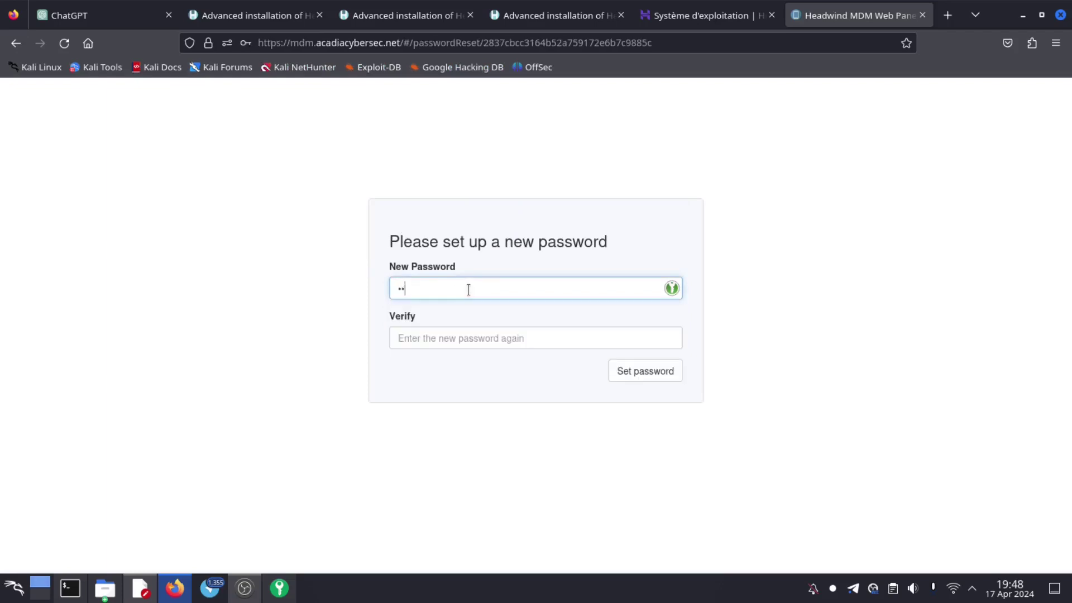
text(••)
click(454, 341)
text(***********)
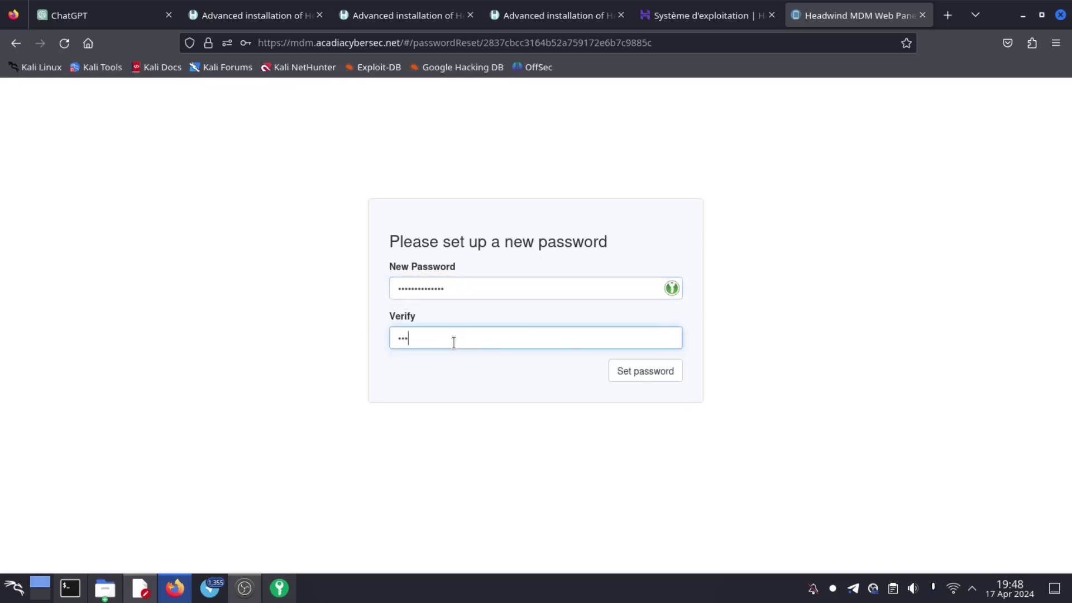
text(***)
click(651, 375)
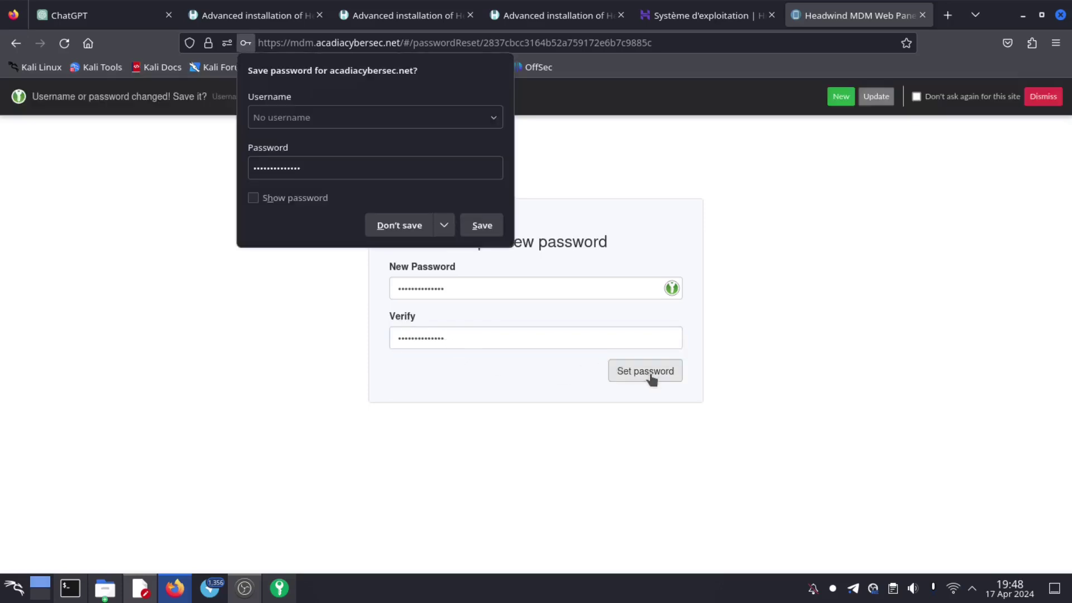
- Decline saving the password and close the address suggestions to reveal the Devices list with h0001
click(412, 224)
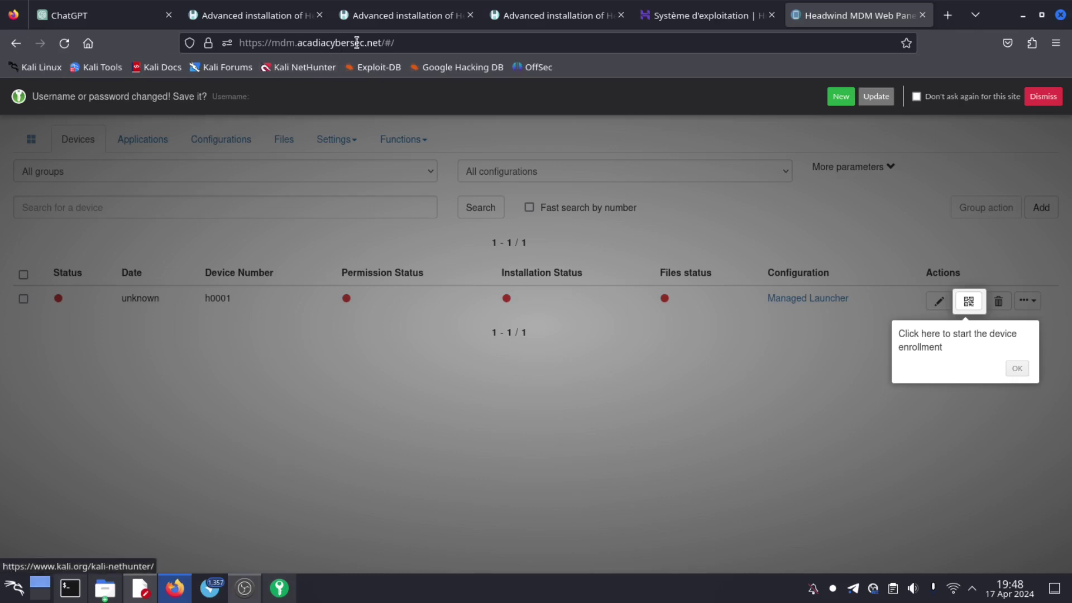
drag(398, 43, 246, 44)
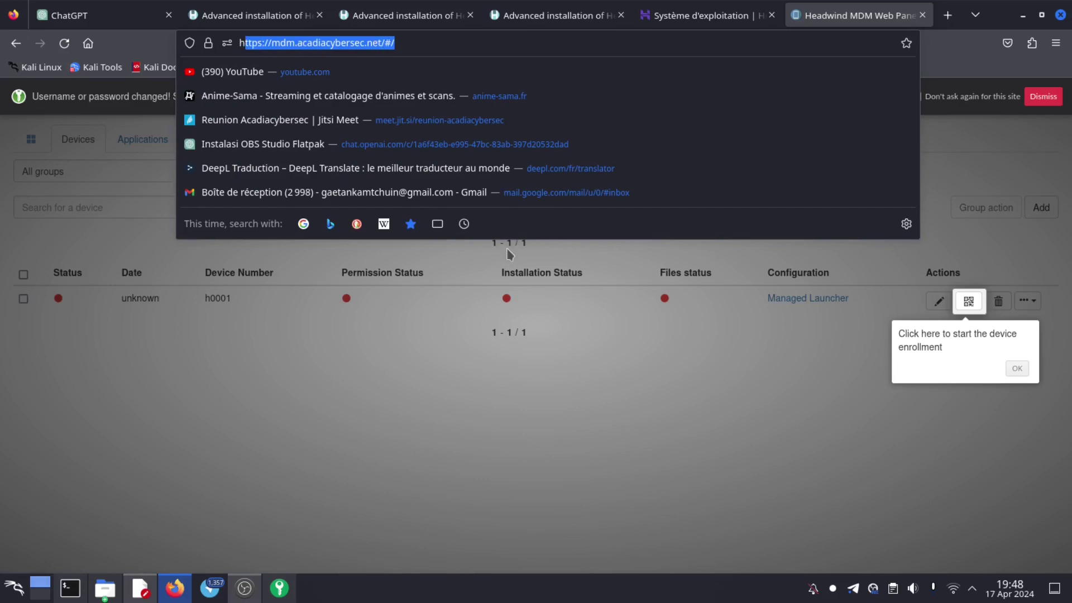
click(591, 414)
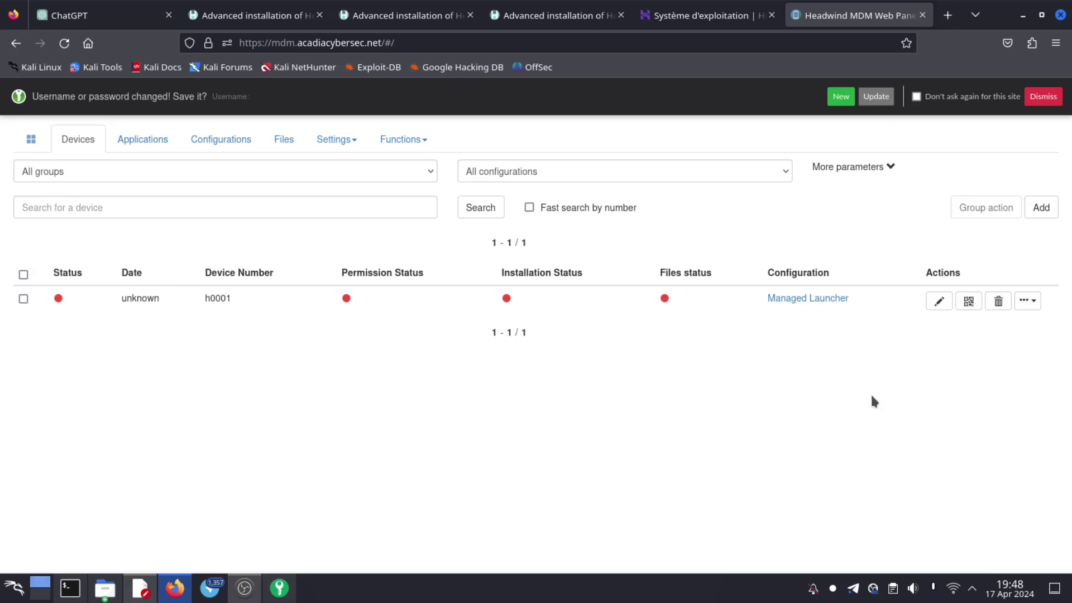
- Show device h0001's enrollment QR code page and dismiss the help tour popup
click(968, 302)
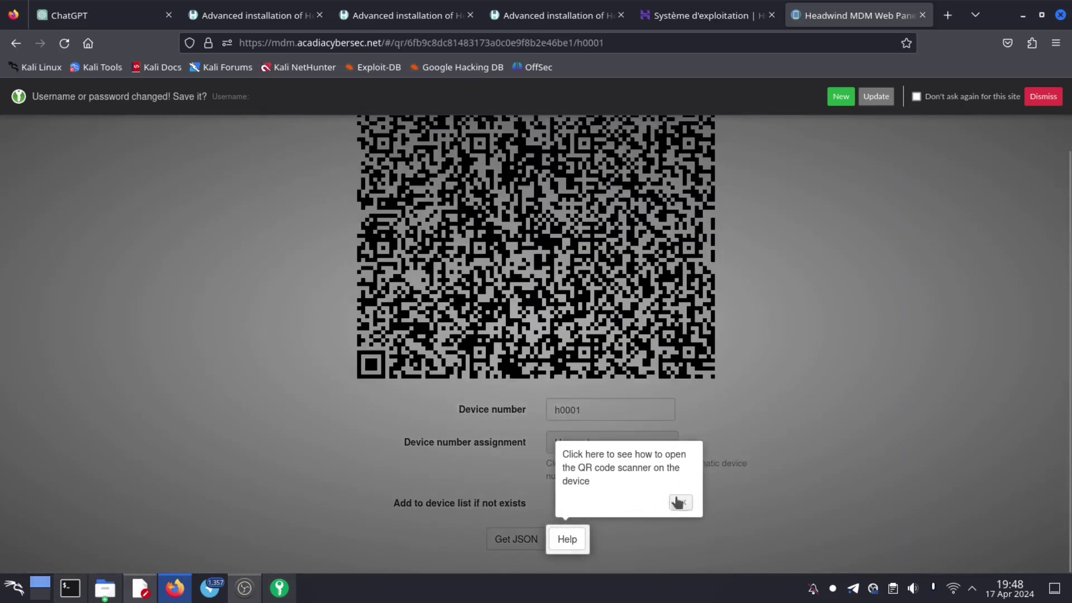
click(680, 503)
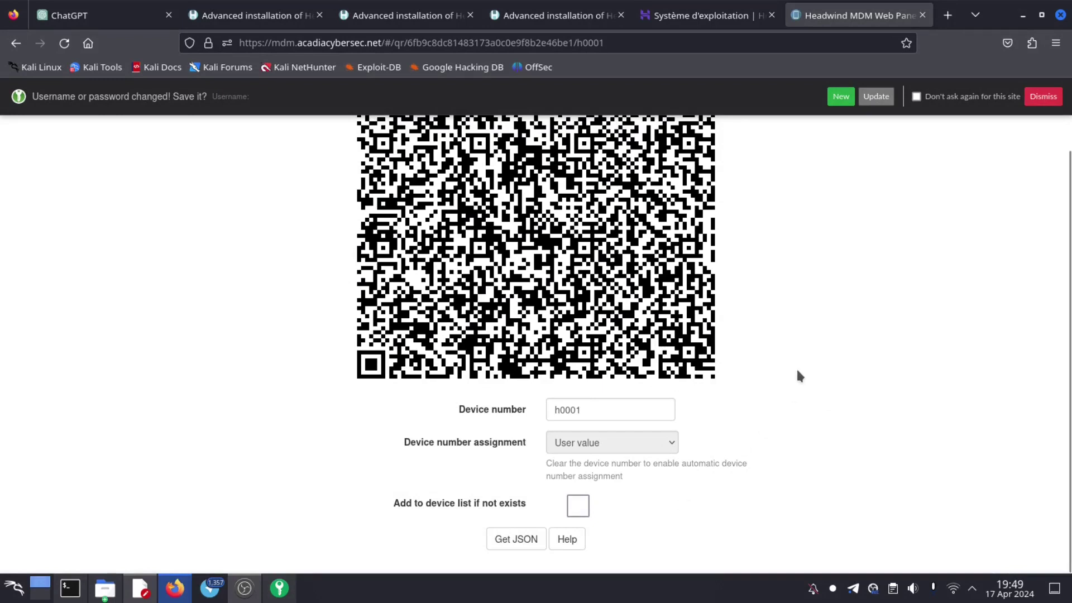
scroll(798, 373, up, 2)
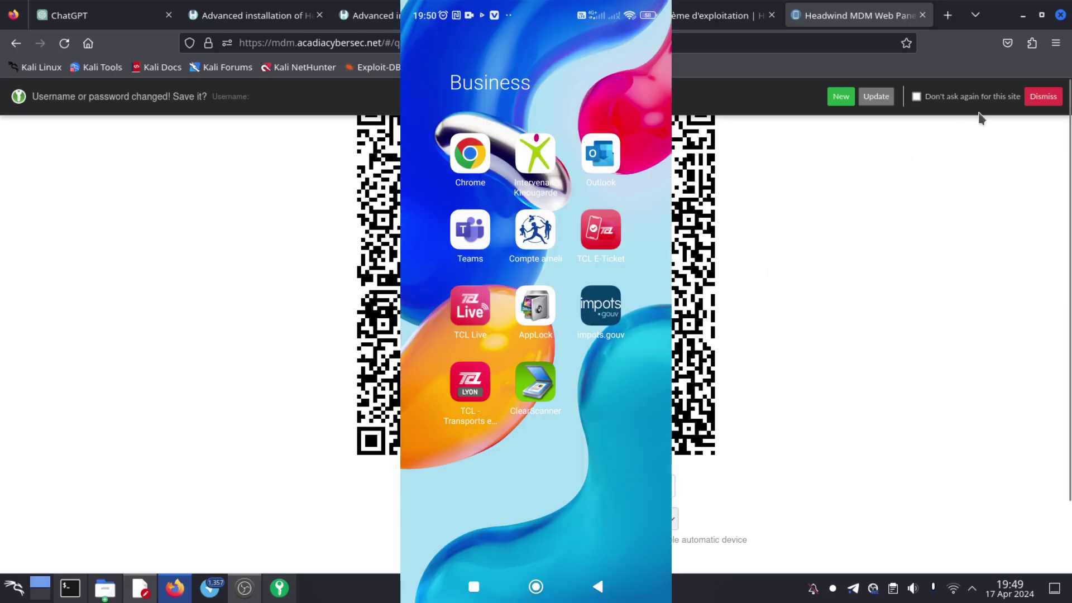
- Dismiss Firefox's save bar and go to the h-mdm.com downloads page on the phone
click(1042, 96)
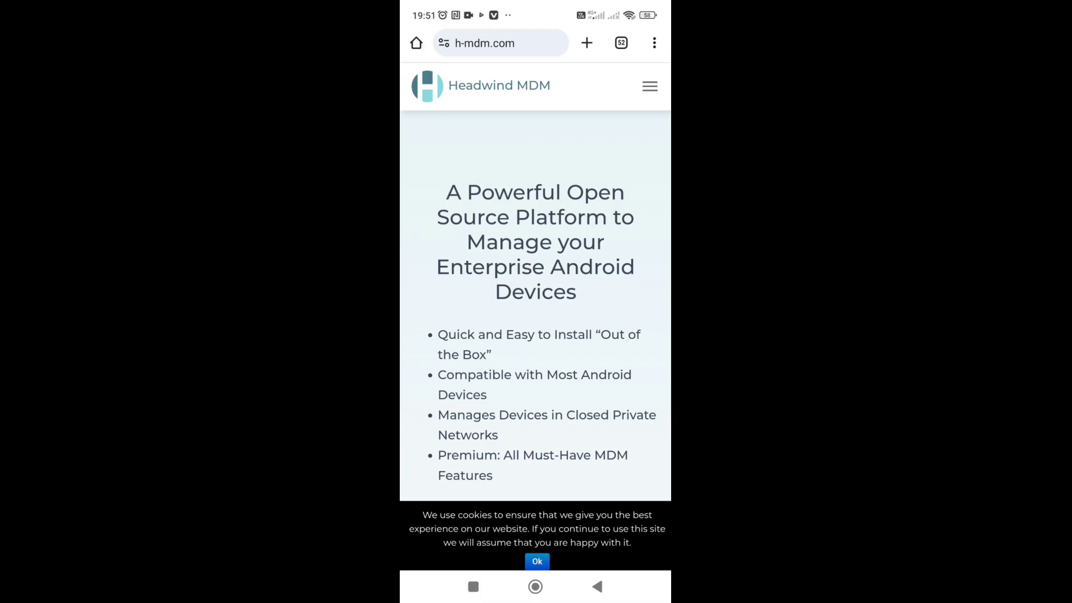
scroll(535, 279, down, 3)
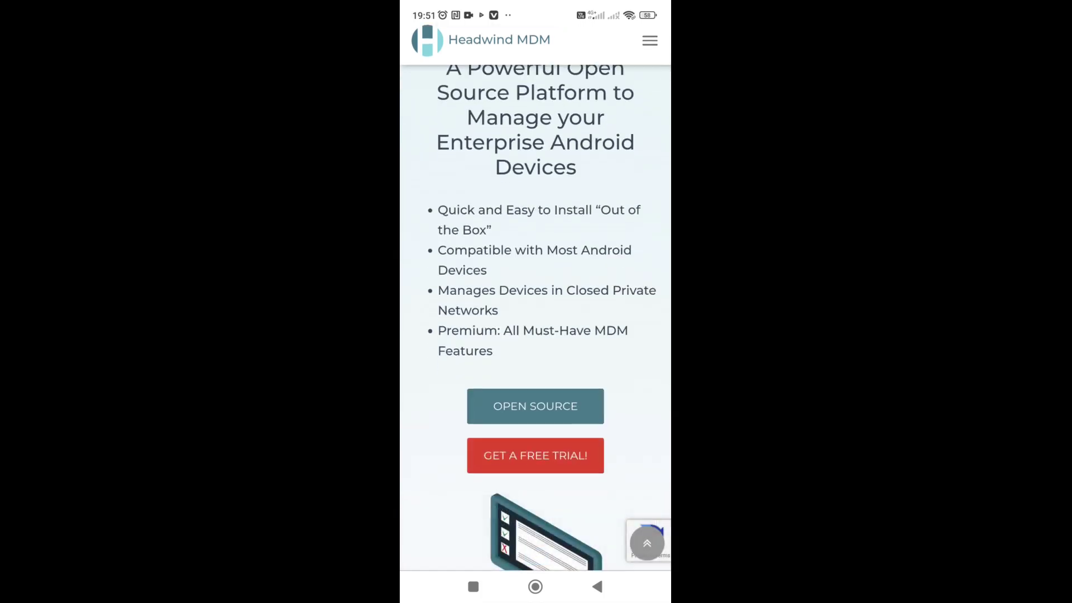
scroll(536, 296, up, 2)
click(650, 86)
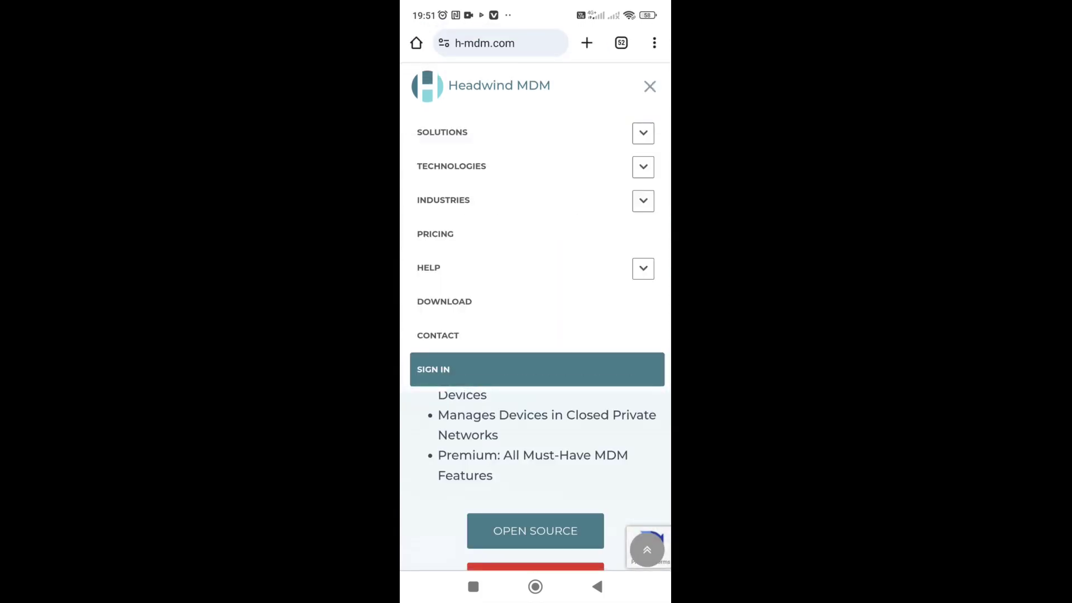
click(445, 302)
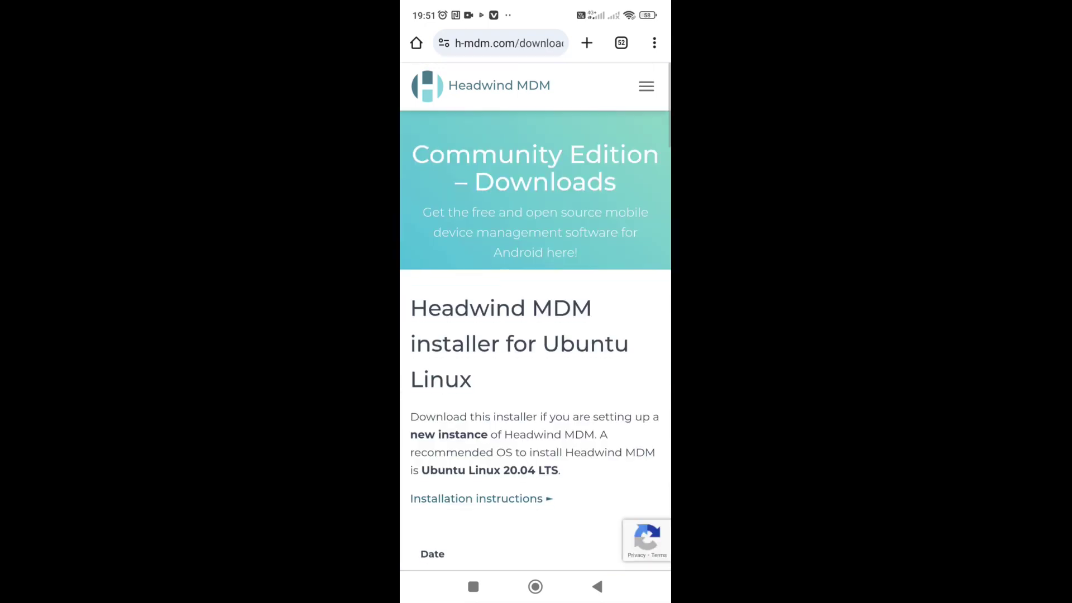
- Download the Android application (launcher) version 5.26 from the downloads list
scroll(535, 335, down, 10)
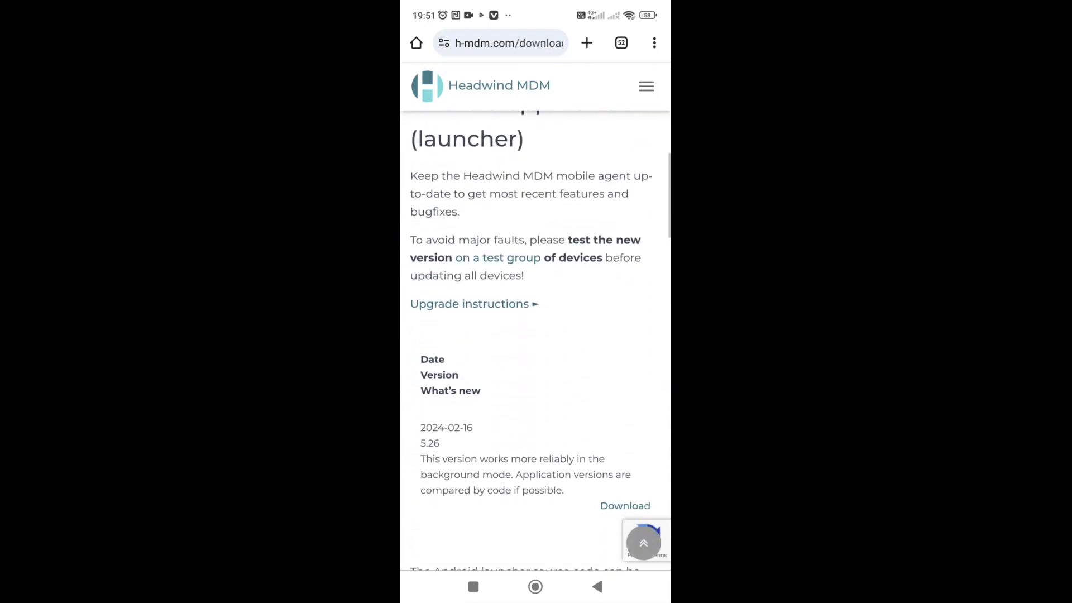
scroll(535, 335, down, 10)
scroll(536, 335, up, 12)
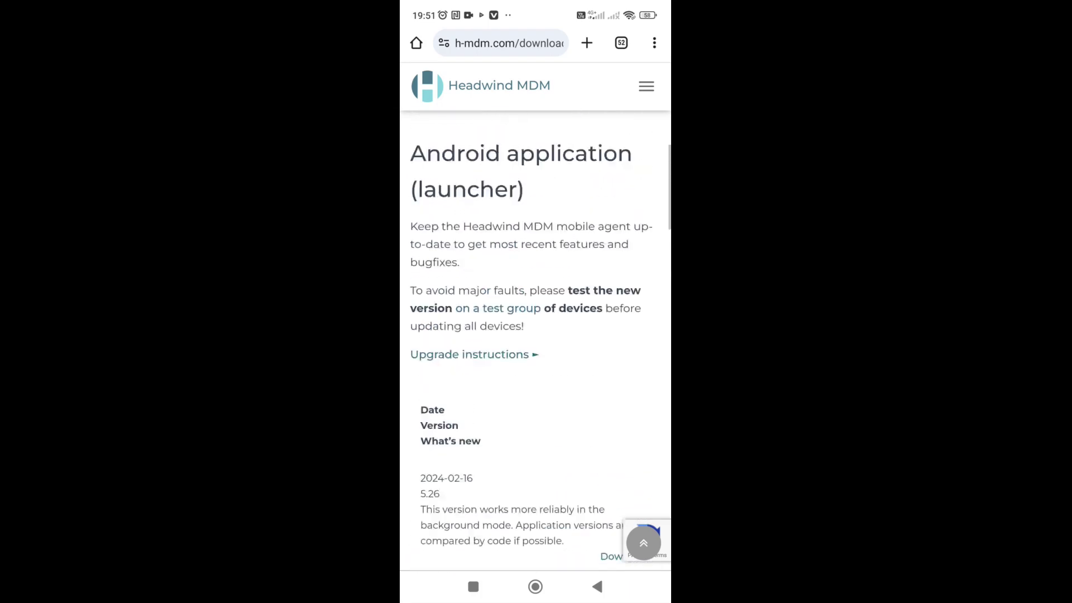
scroll(536, 335, up, 6)
scroll(536, 335, down, 5)
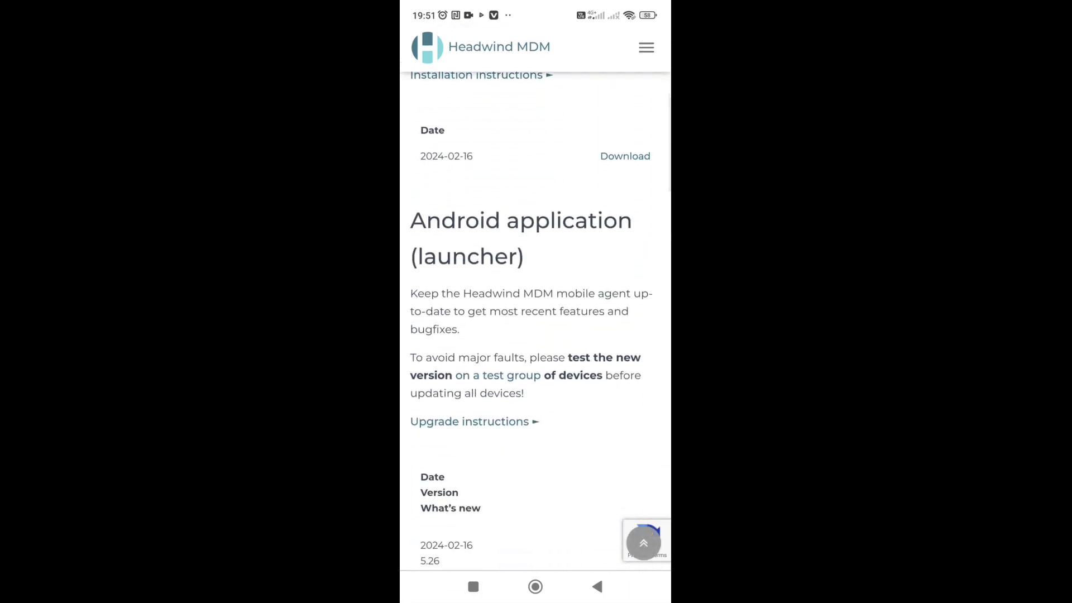
scroll(535, 335, down, 3)
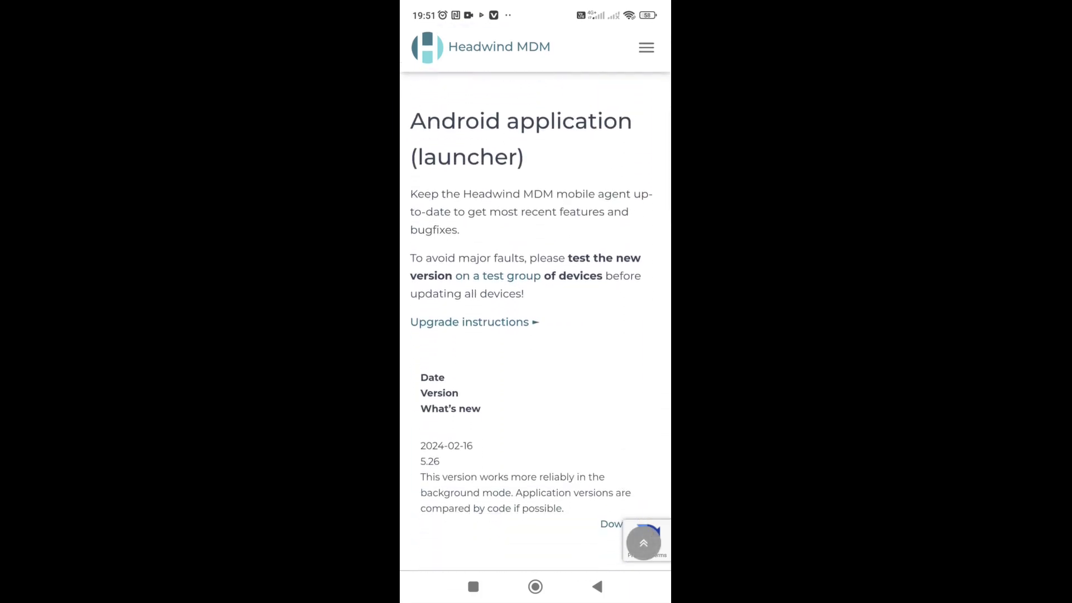
scroll(535, 335, down, 3)
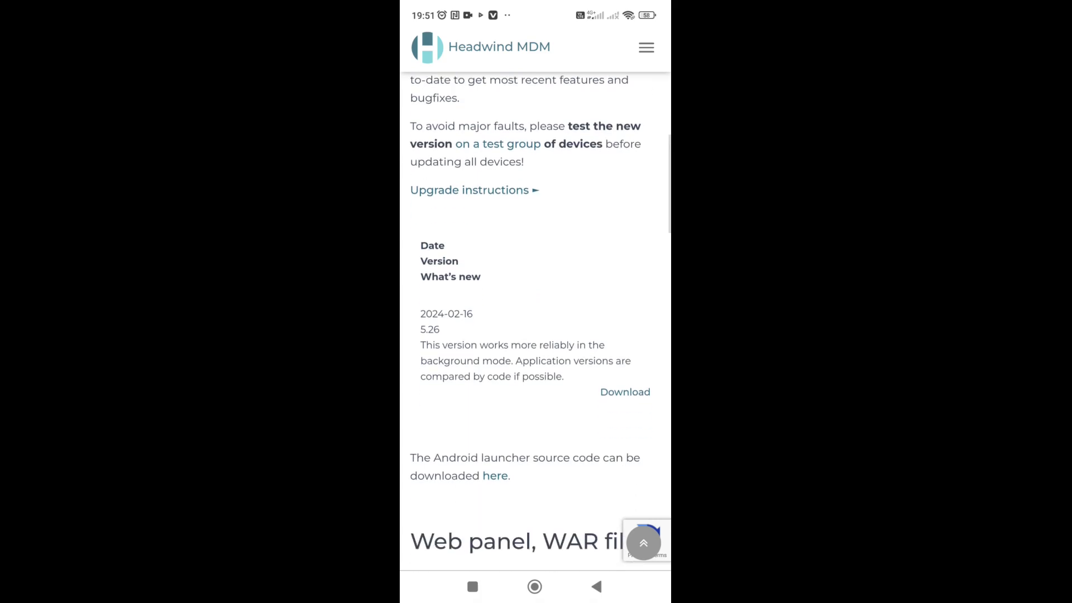
click(625, 392)
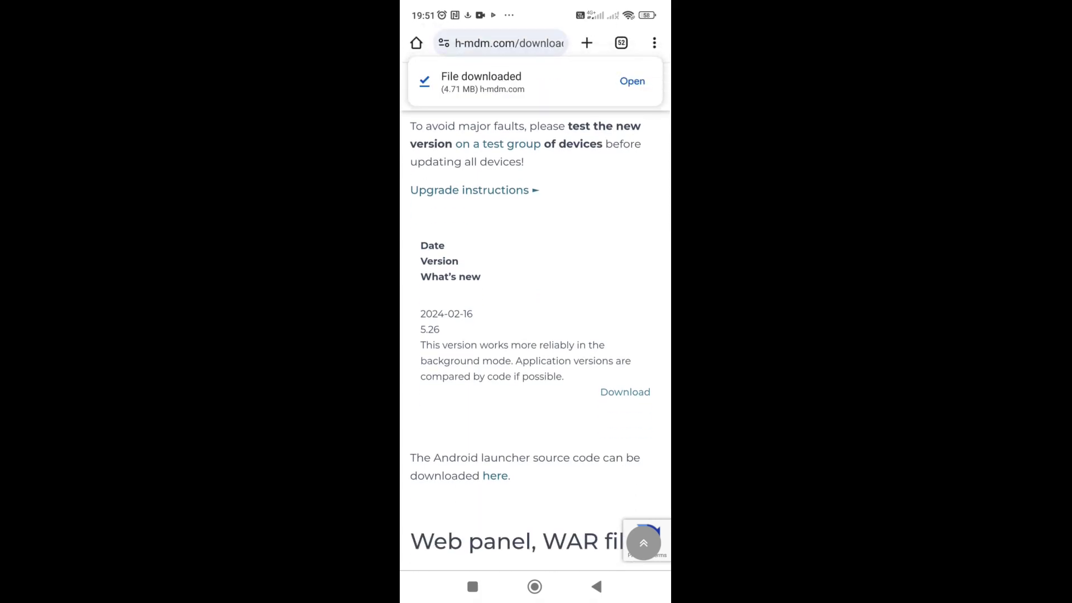
- Install the downloaded MDM Agent and launch it from the home screen
click(632, 81)
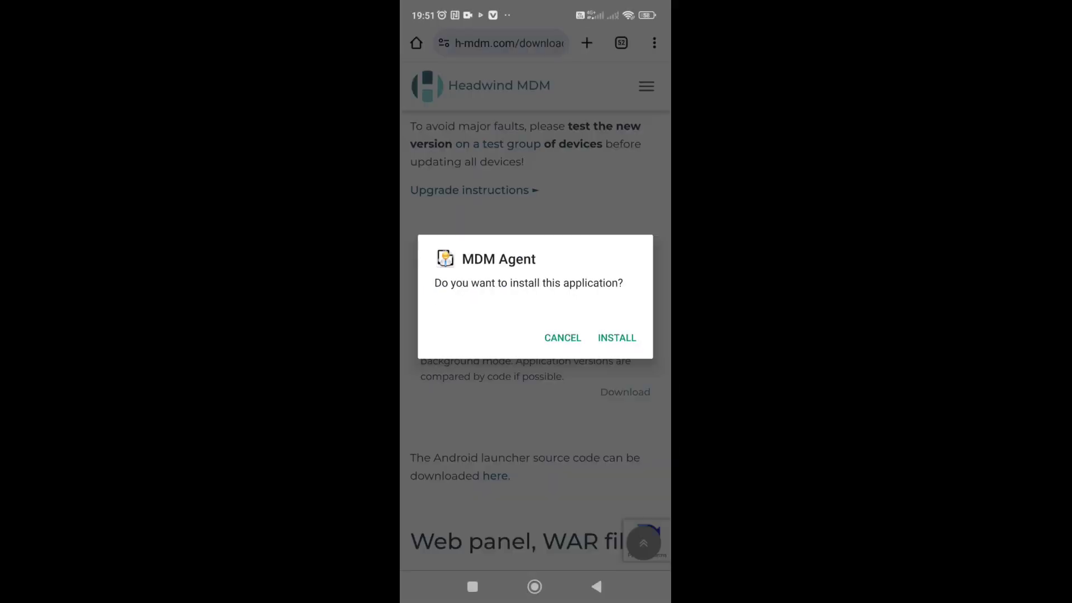
click(617, 338)
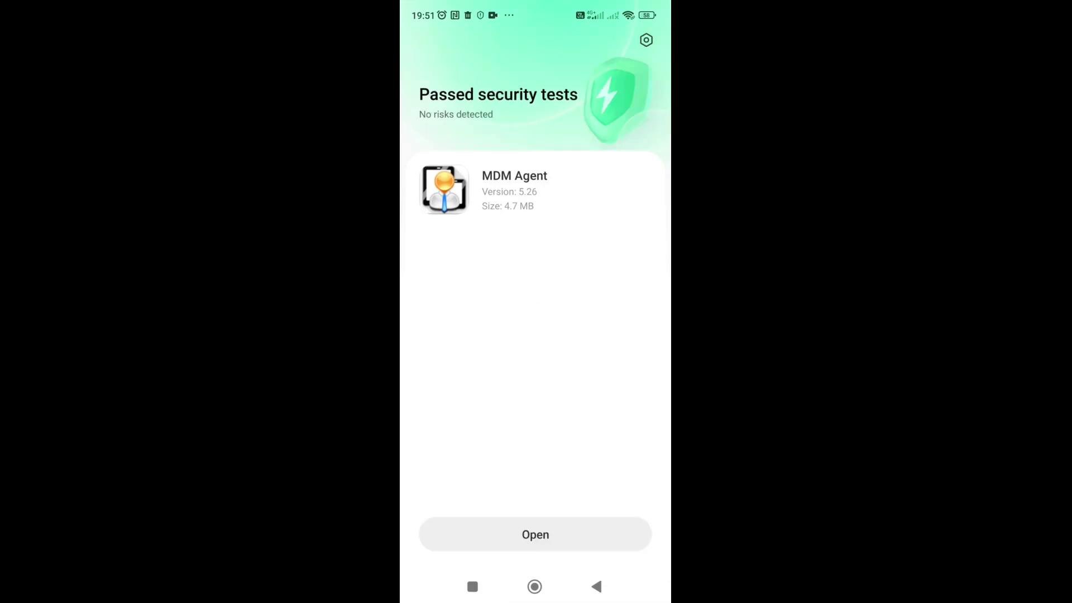
click(534, 586)
drag(614, 279, 446, 279)
click(502, 447)
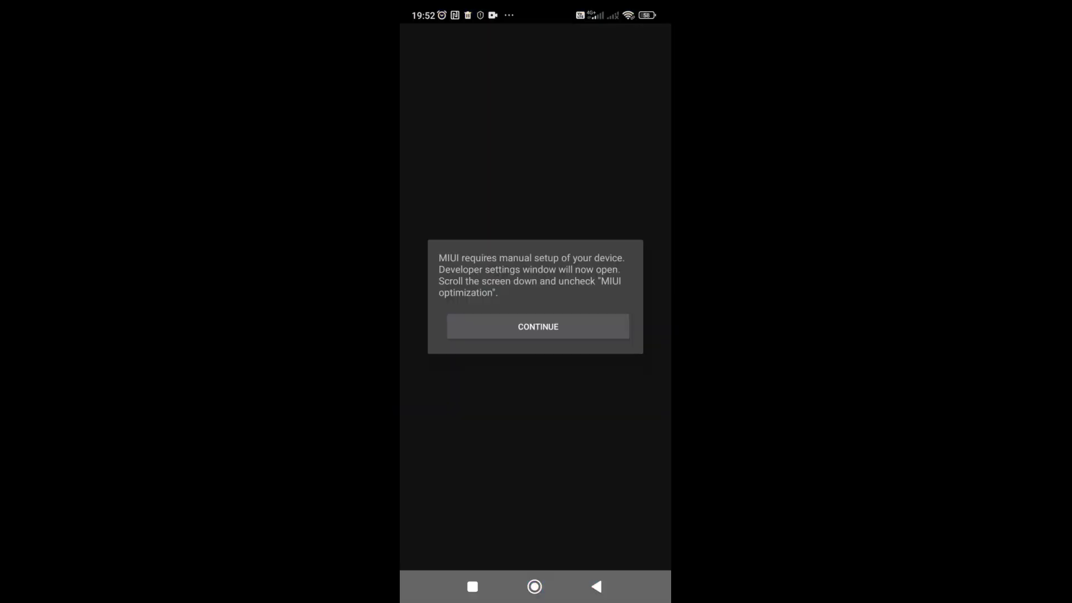
- Turn off Developer options as MDM Agent requests, then return to its setup
click(537, 326)
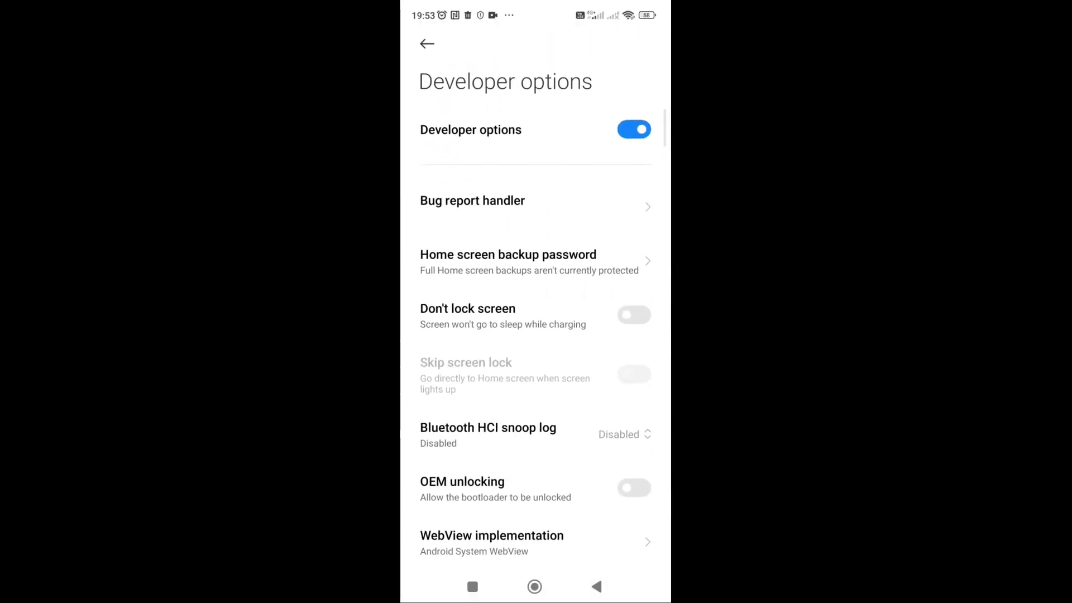
click(634, 129)
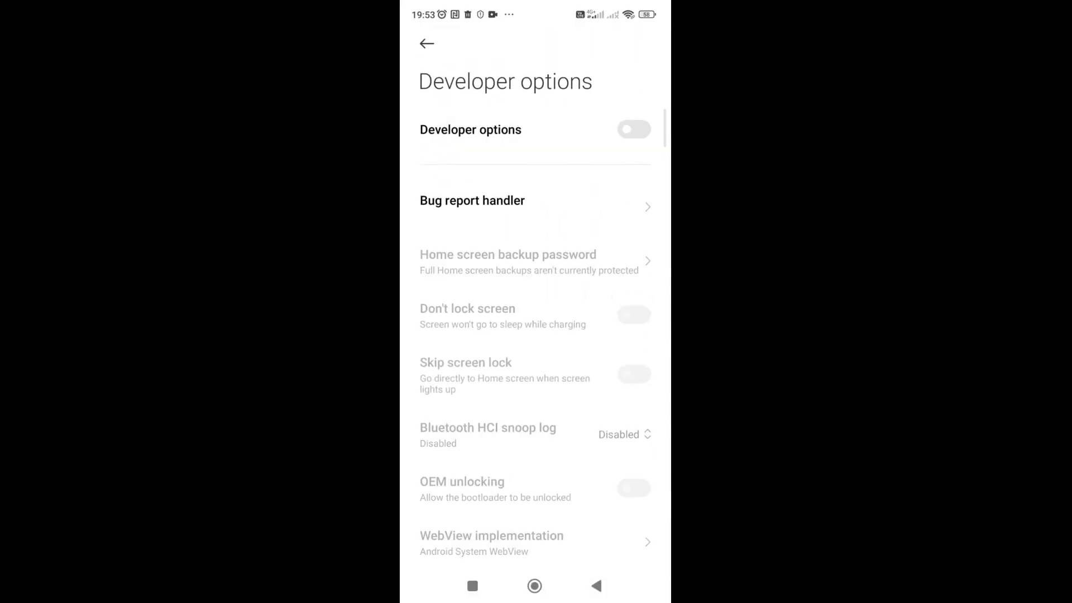
key(Escape)
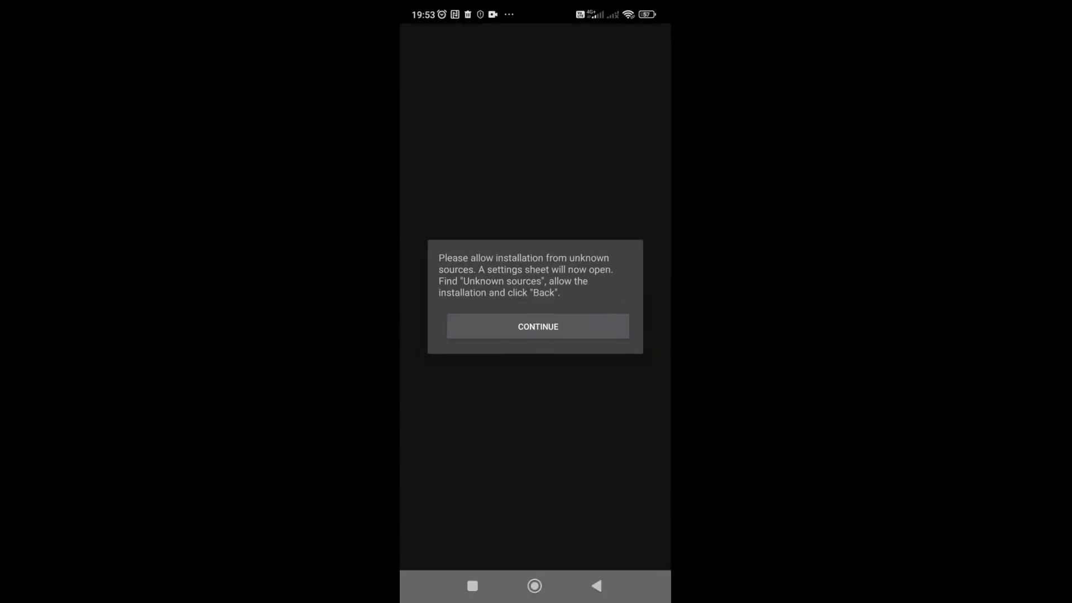
- Allow MDM Agent to install apps from unknown sources, accepting the risk warning
click(538, 326)
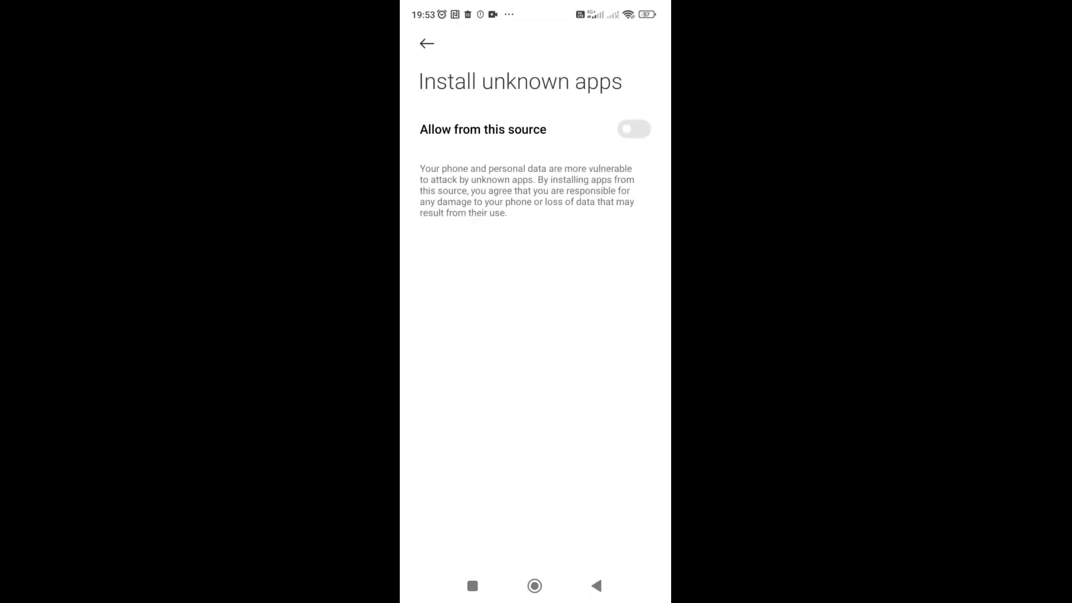
click(633, 129)
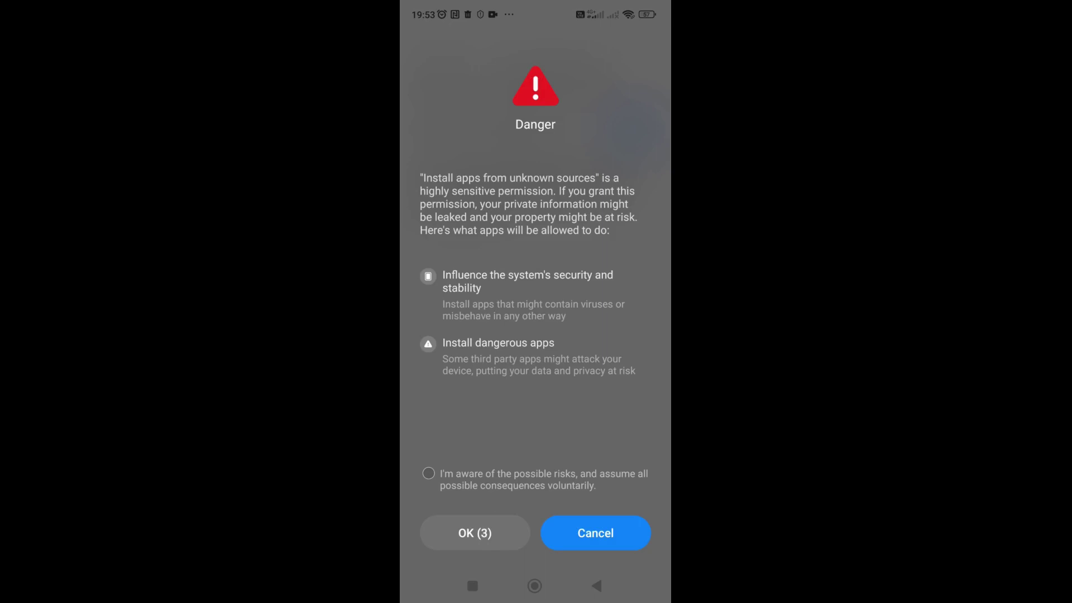
click(428, 474)
click(475, 533)
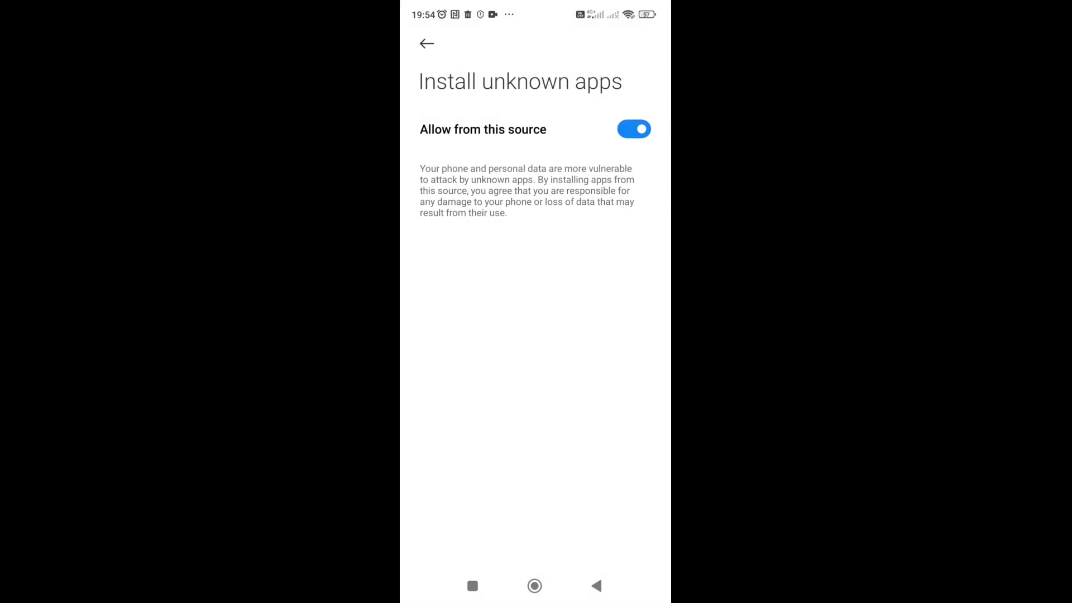
click(427, 43)
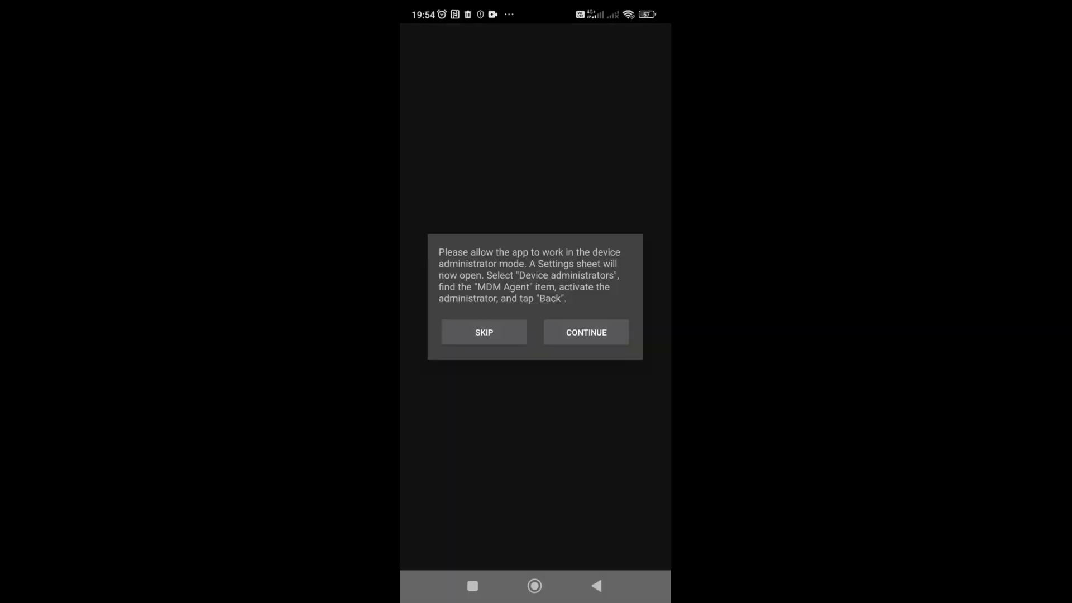
- Activate MDM Agent as device admin and grant its location, phone and storage permissions
click(586, 332)
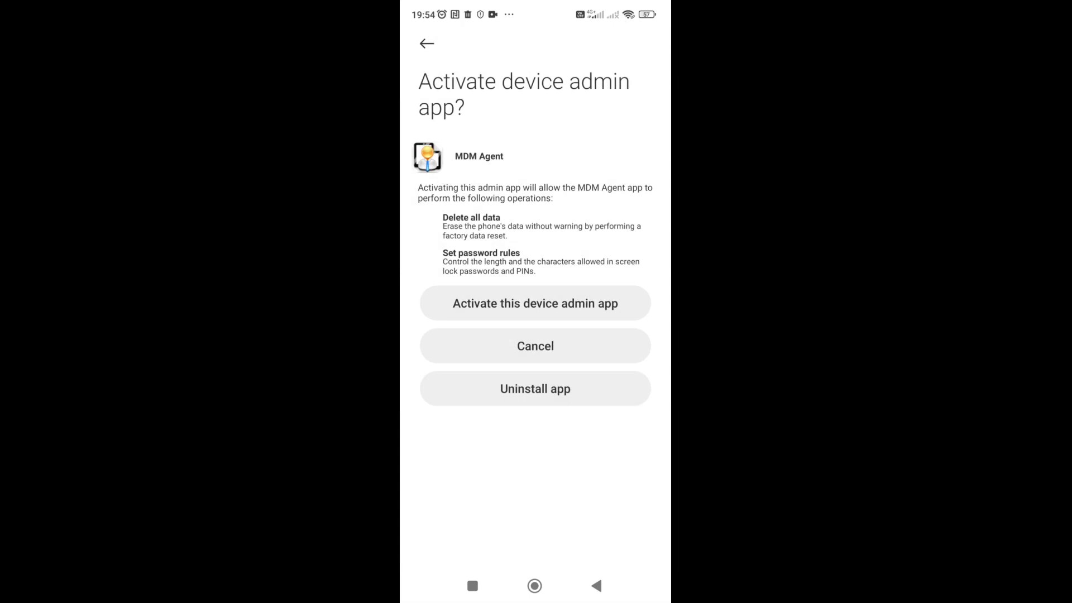
click(534, 303)
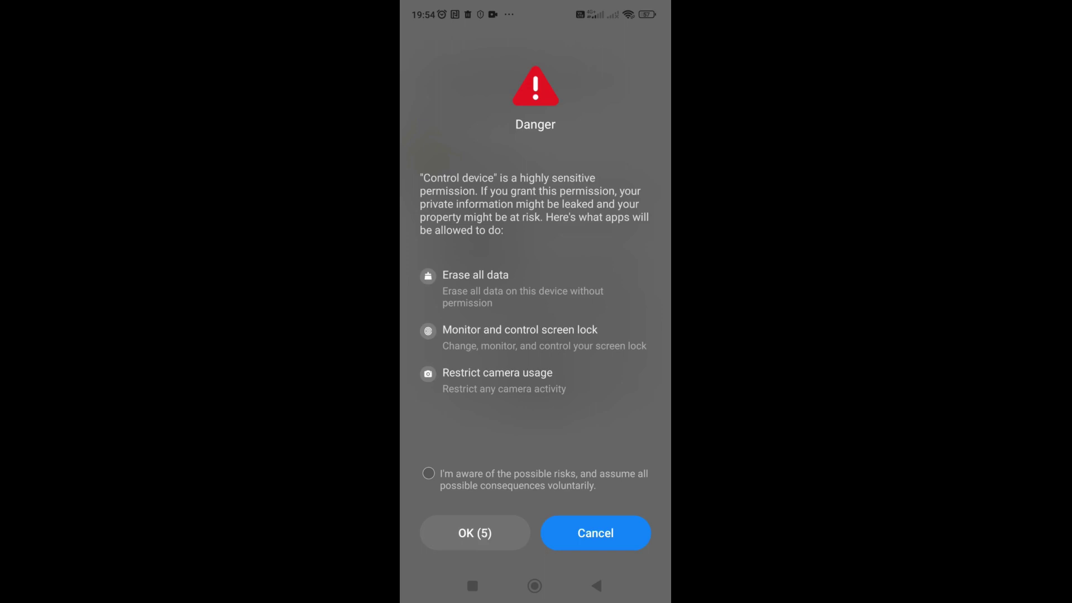
click(429, 473)
click(474, 532)
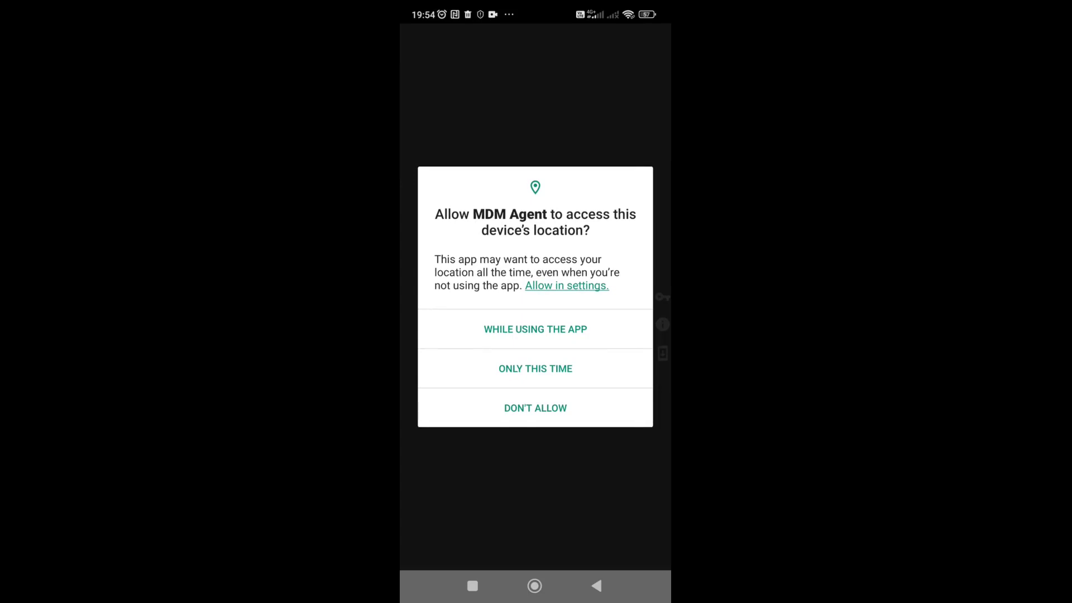
click(535, 368)
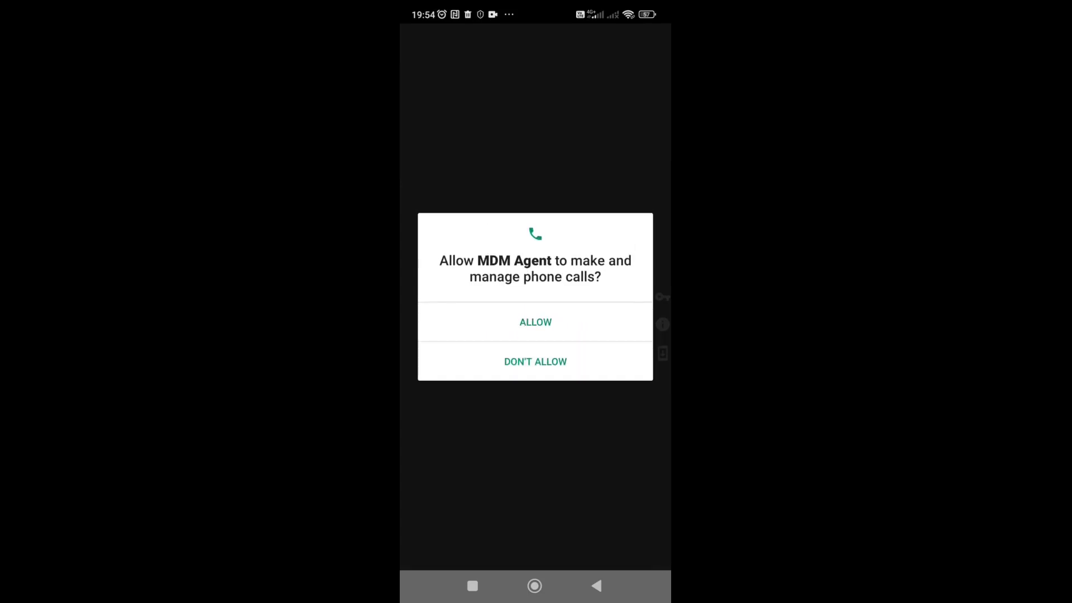
click(535, 322)
click(535, 325)
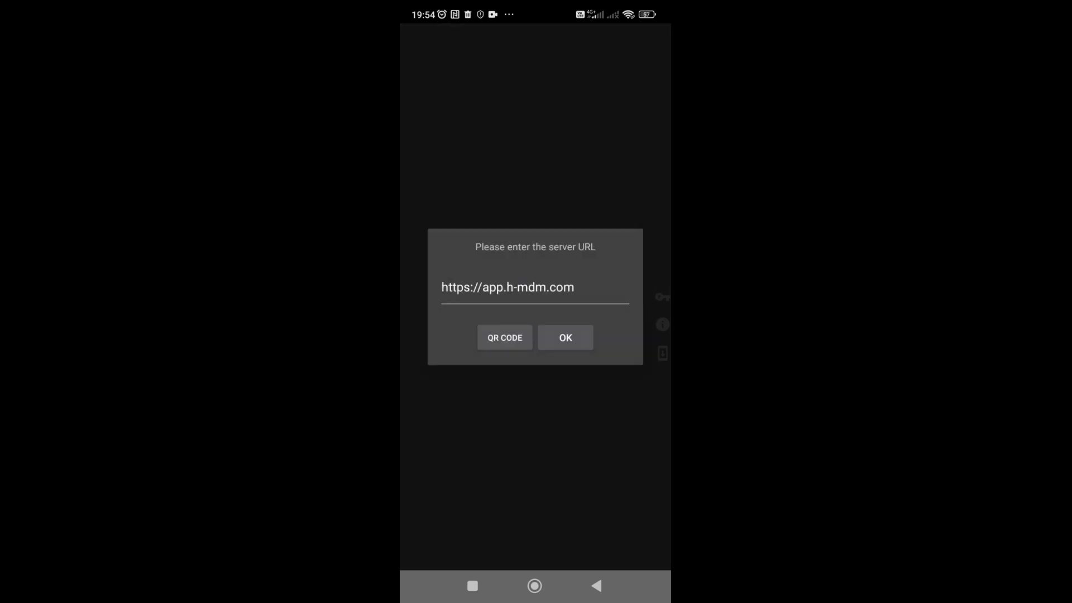
- Replace the default h-mdm.com server URL with the self-hosted mdm.acadiacybersec address and choose QR code enrolment
click(574, 287)
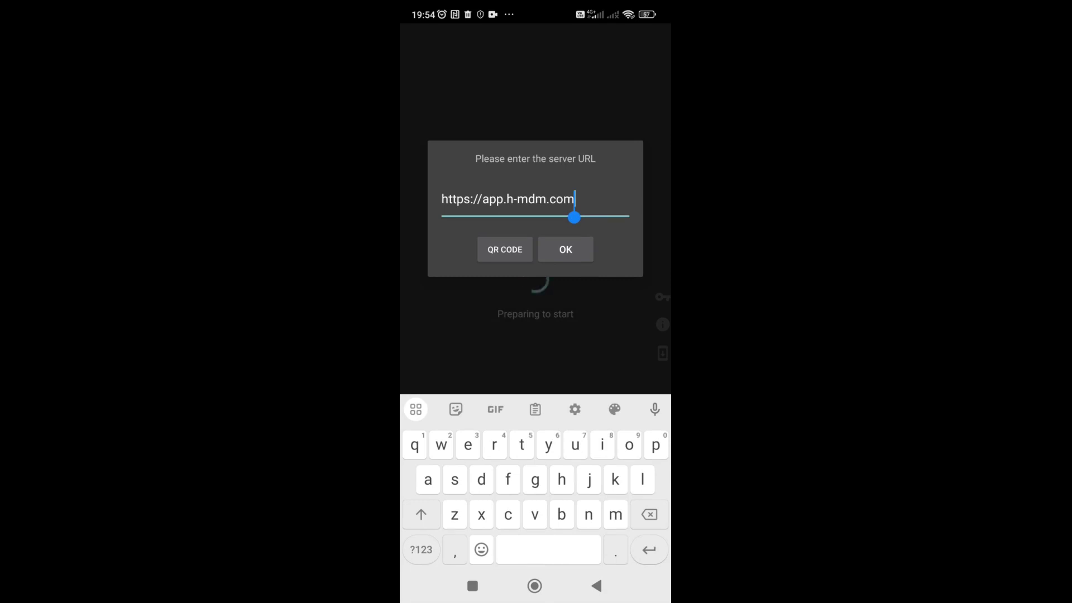
key(BackSpace)
key(BackSpace)
key(BackSpace)
key(BackSpace)
key(BackSpace)
key(BackSpace)
key(BackSpace)
key(BackSpace)
key(BackSpace)
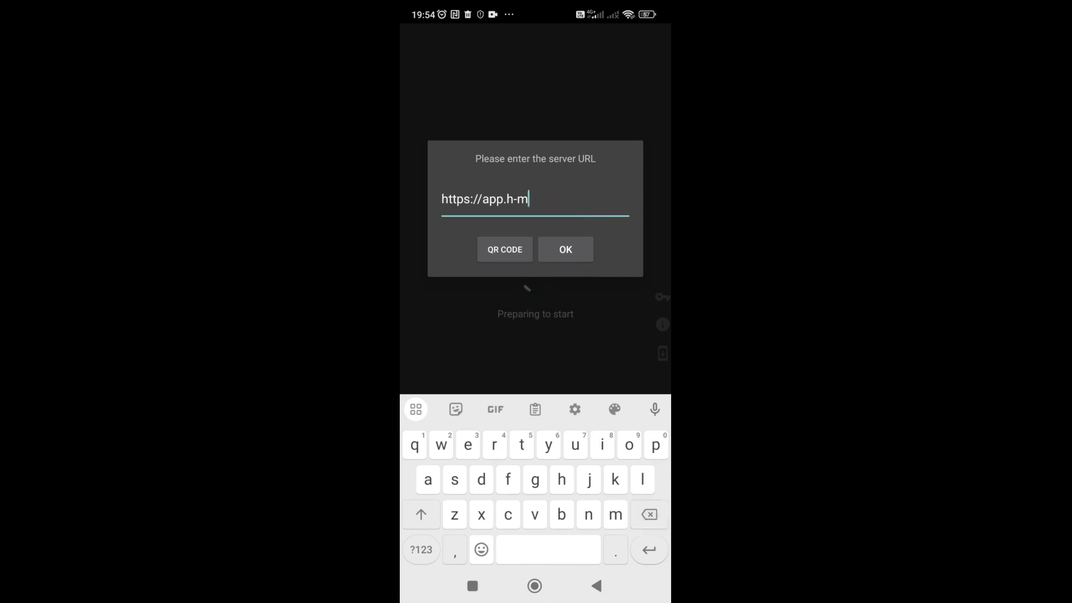
key(BackSpace)
key(BackSpace)
key(BackSpace)
key(BackSpace)
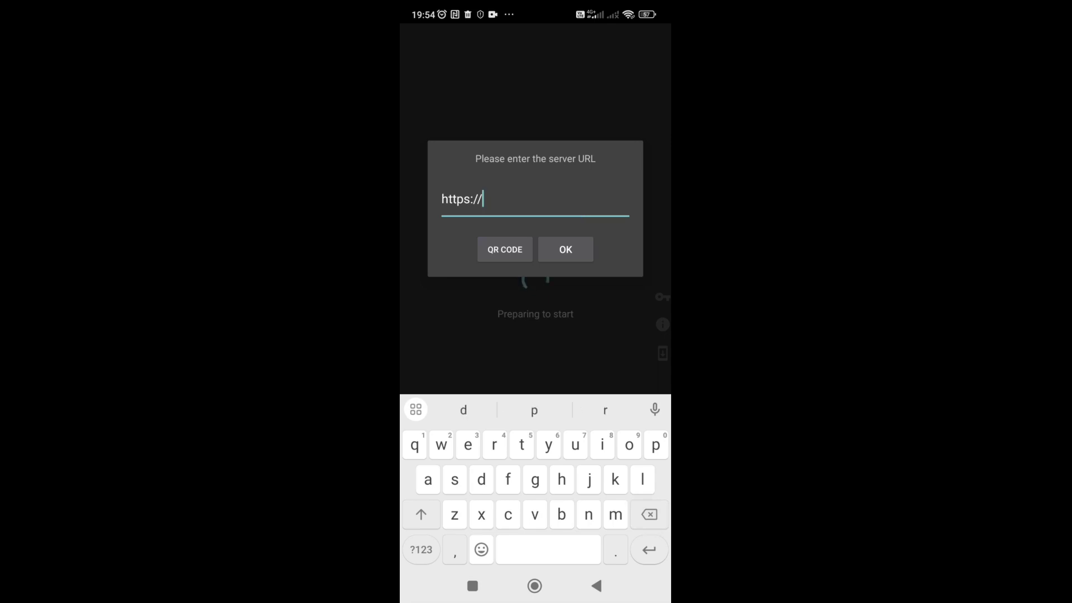
text(mdm.aca)
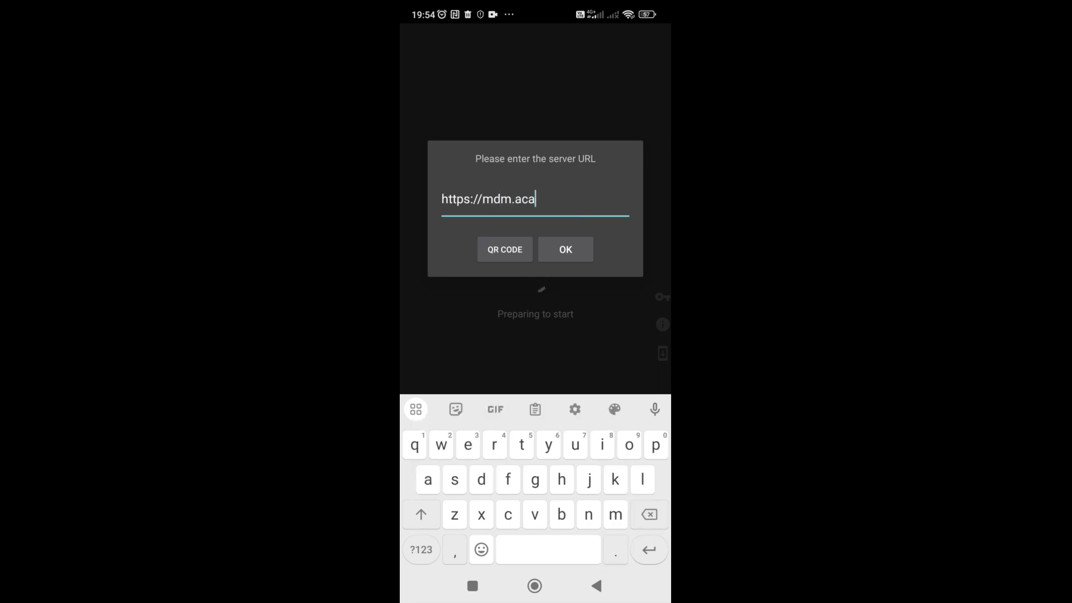
text(diacybersec)
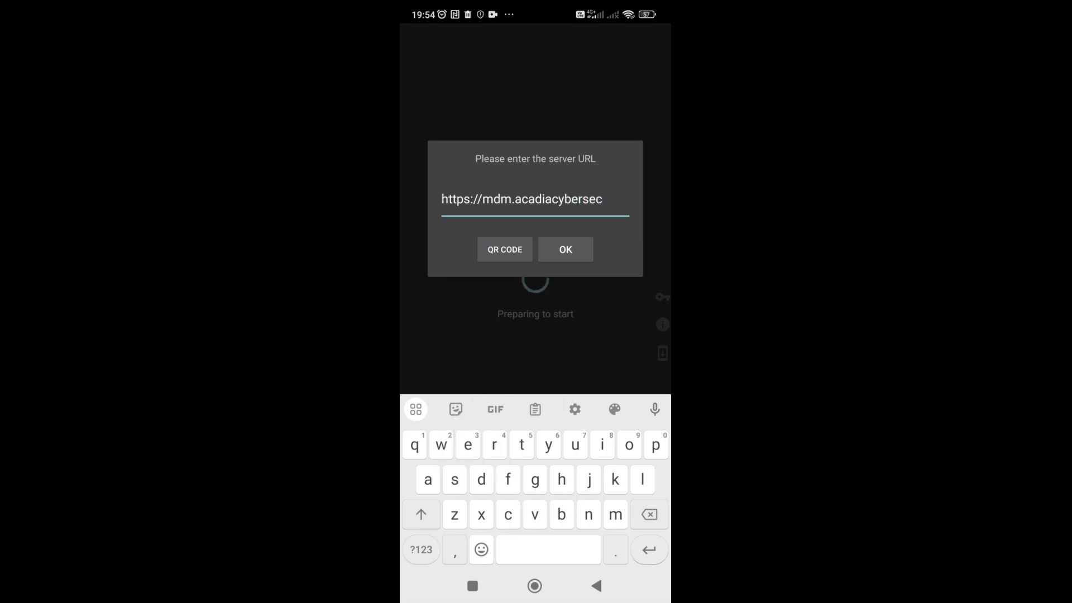
click(504, 249)
text(net)
key(BackSpace)
key(BackSpace)
key(BackSpace)
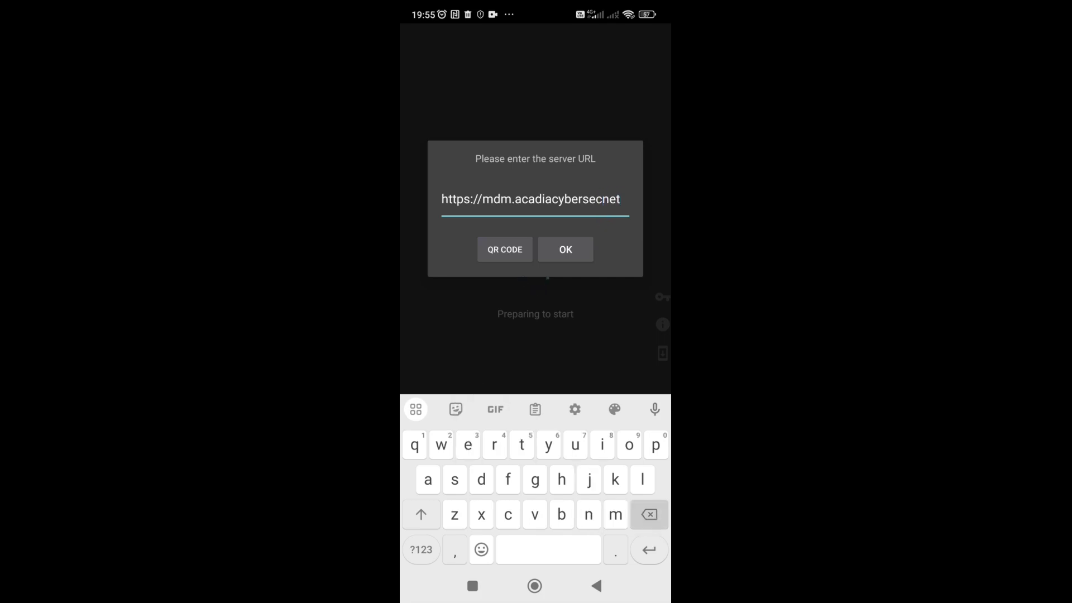
text(.s)
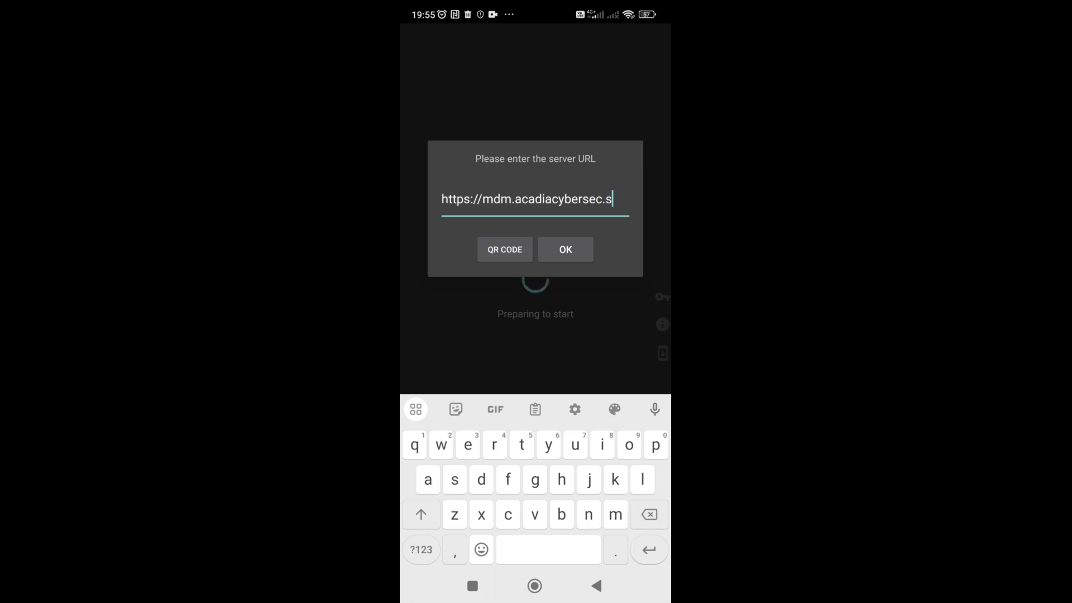
click(565, 250)
click(471, 259)
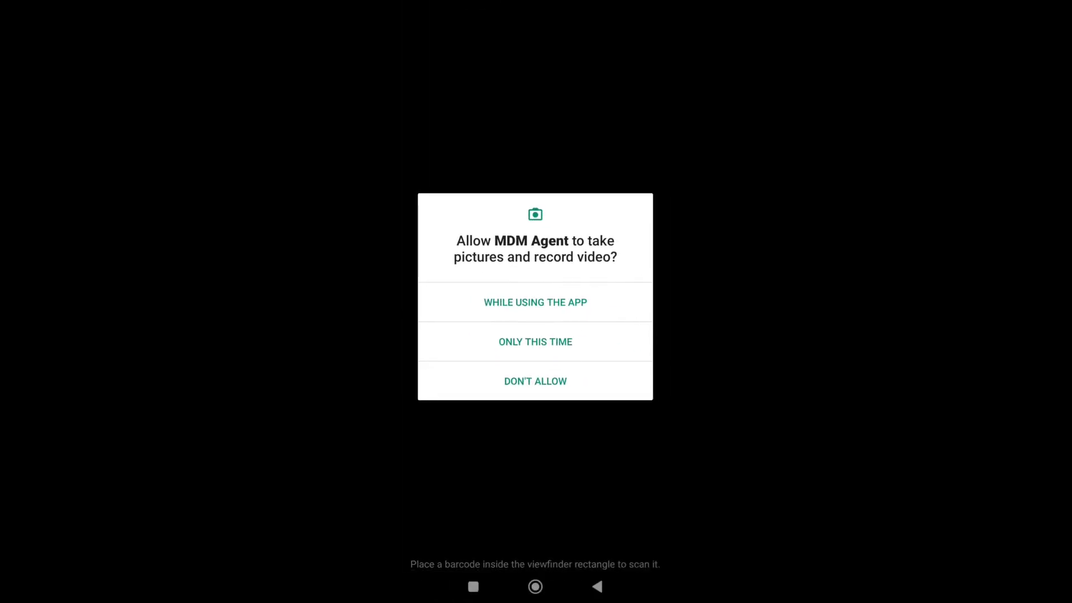
- Scan the enrolment QR code, install Pager and Launcher Restarter, then open Pager
click(533, 302)
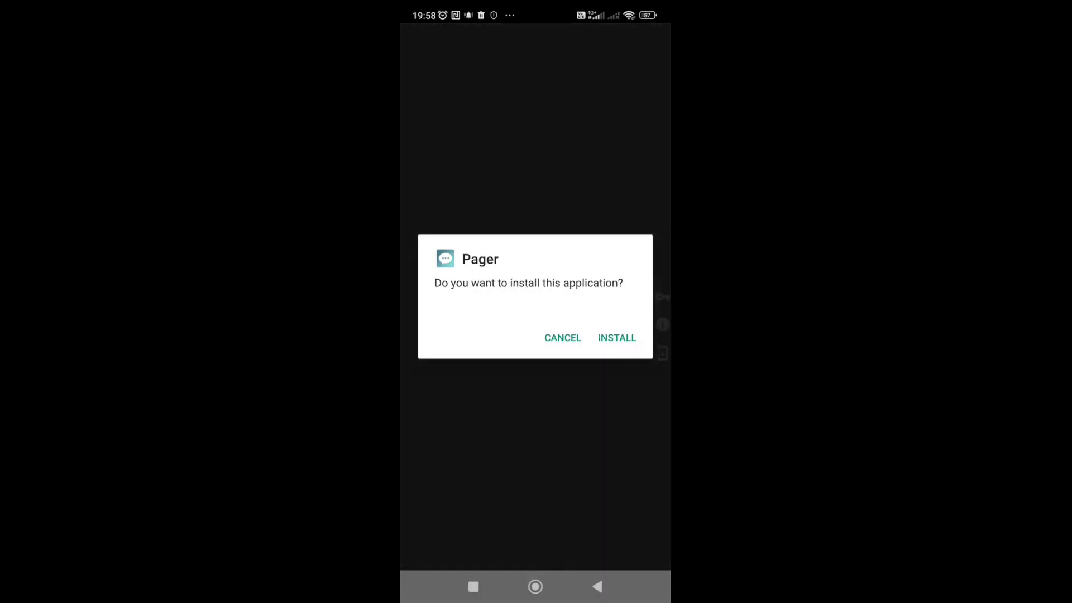
click(617, 338)
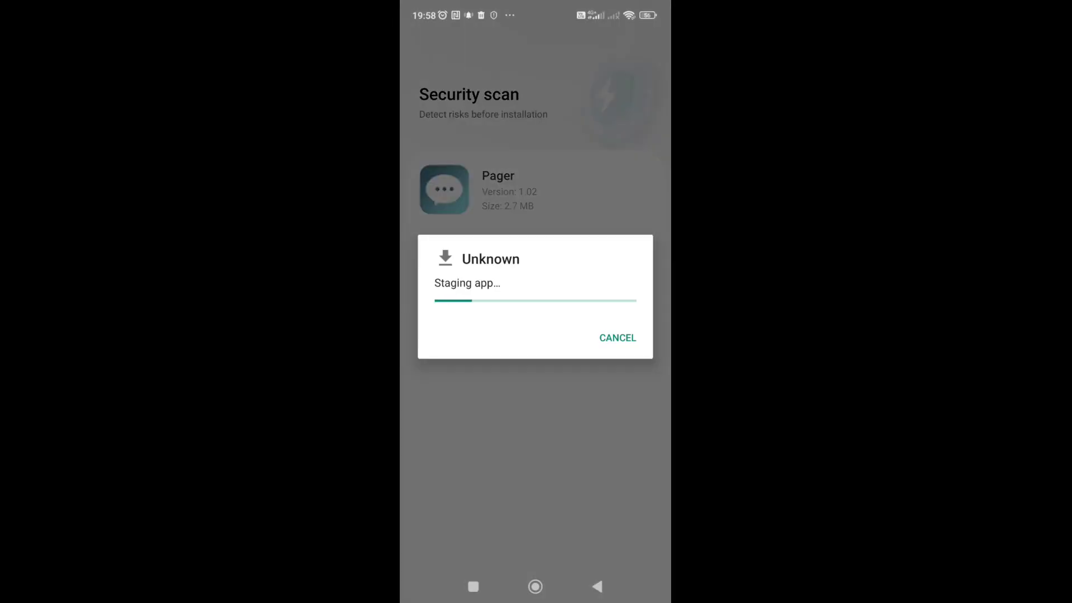
click(618, 337)
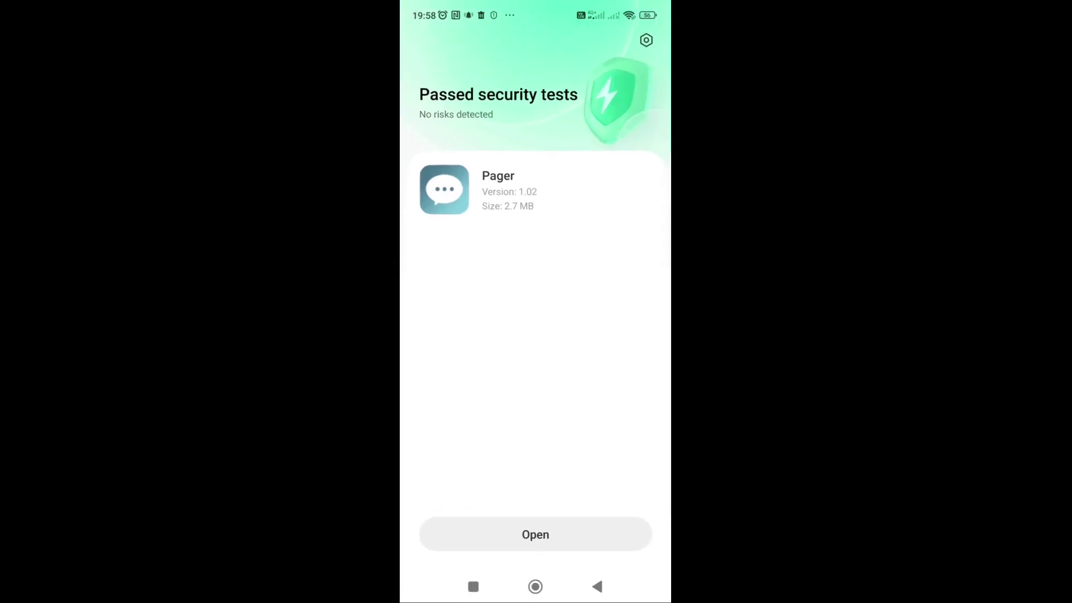
click(536, 534)
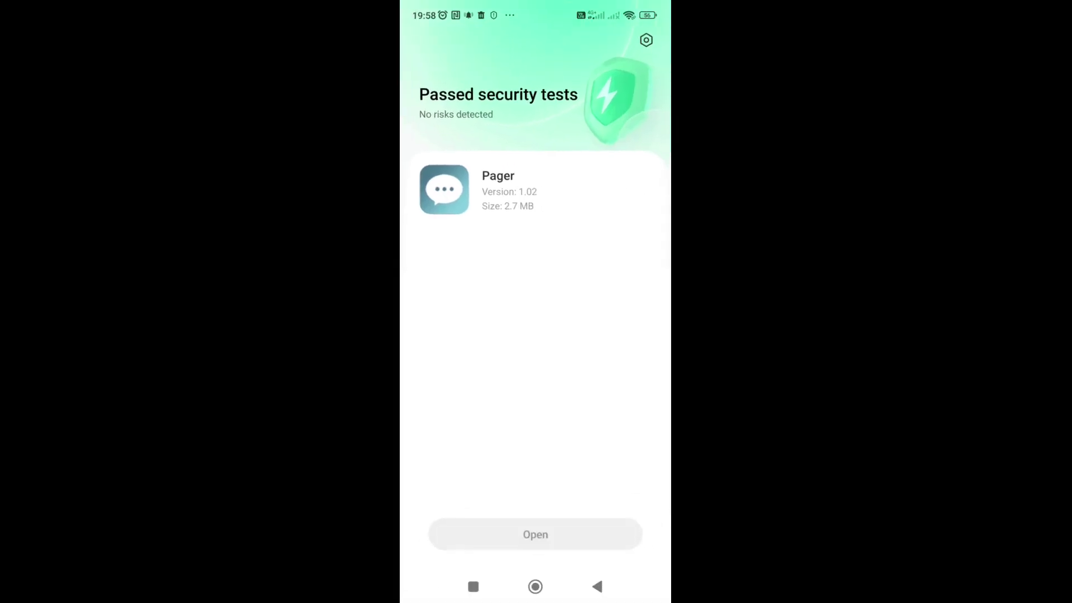
click(473, 586)
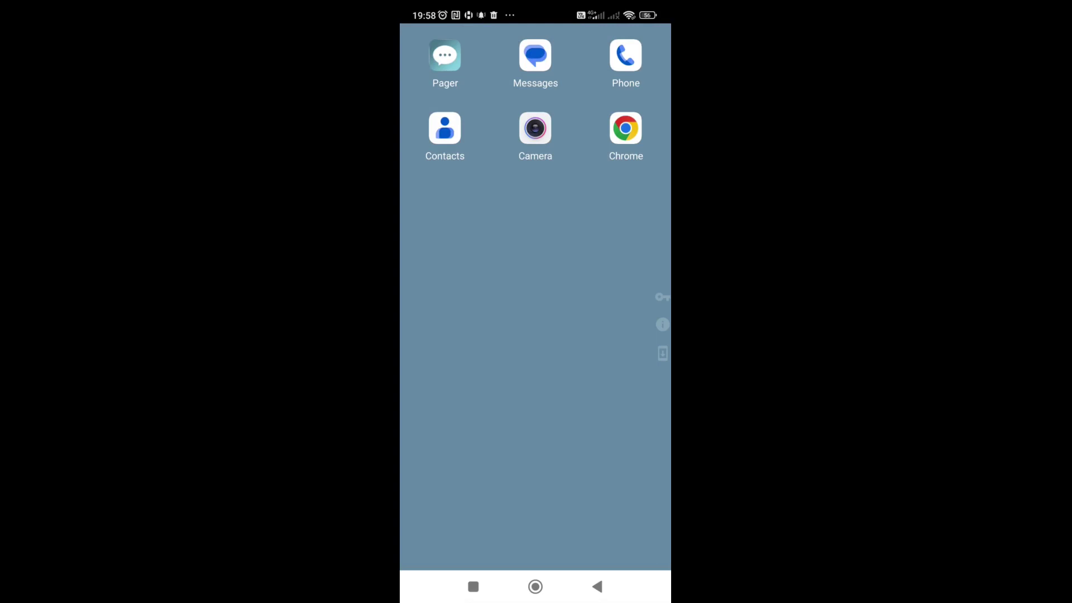
- Go Home, pick System launcher as the home app, and reopen the MDM Agent kiosk launcher
click(473, 586)
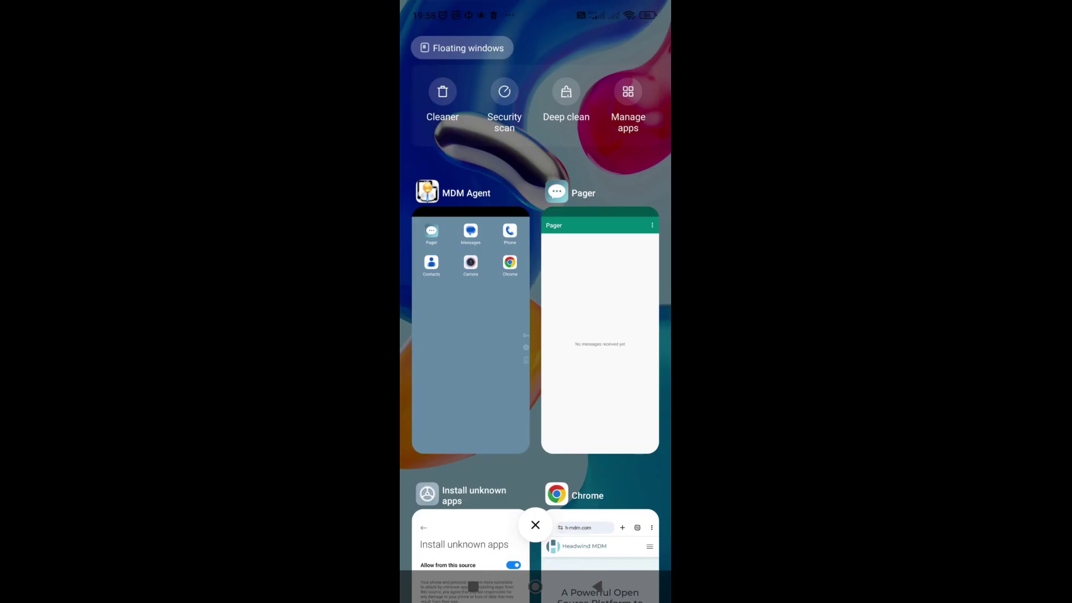
click(535, 586)
click(472, 427)
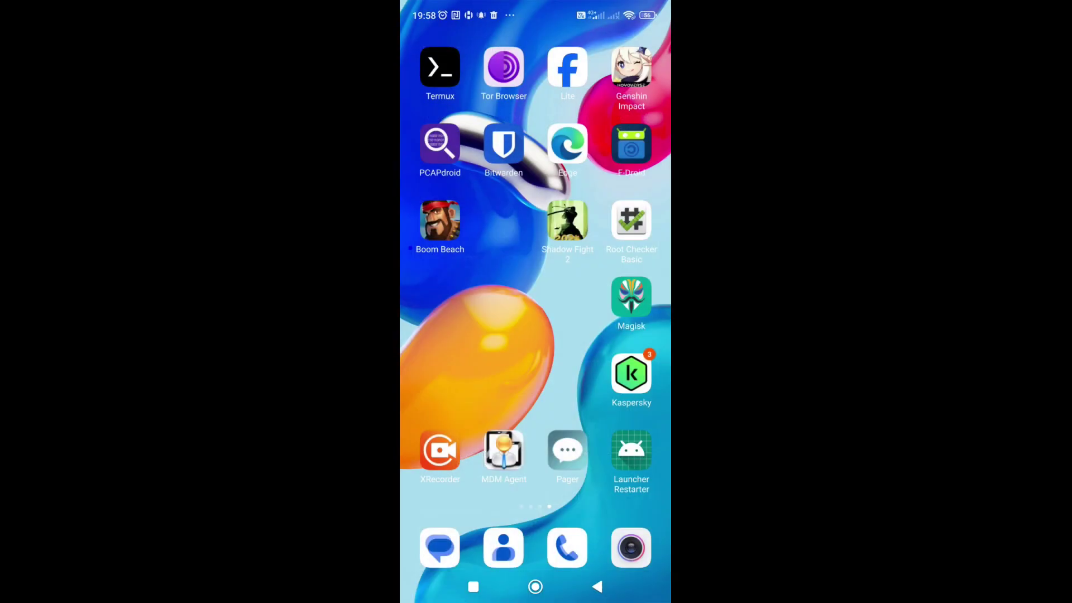
click(503, 449)
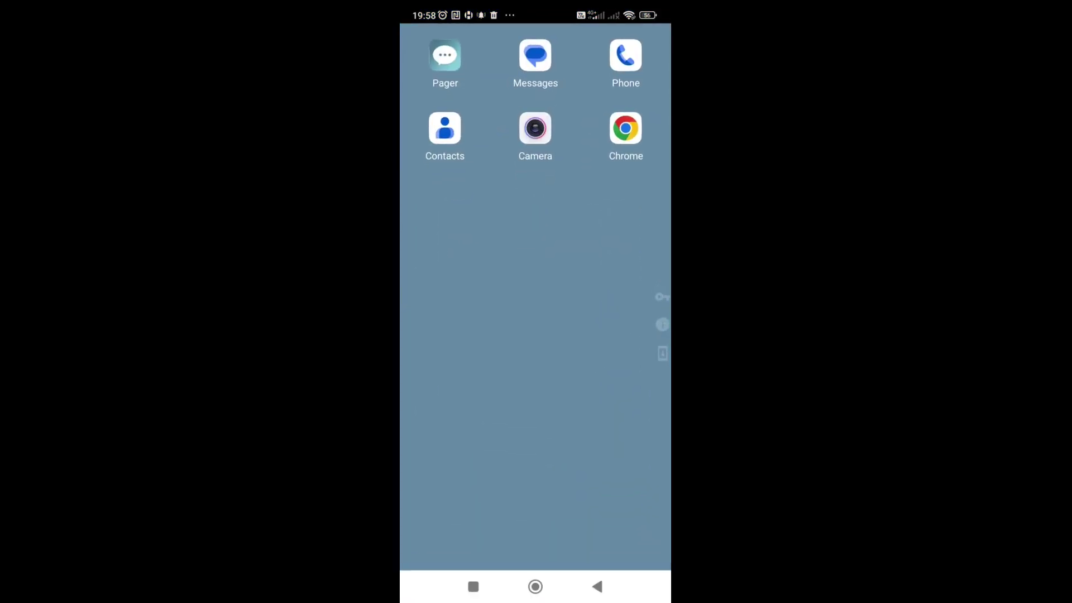
click(535, 586)
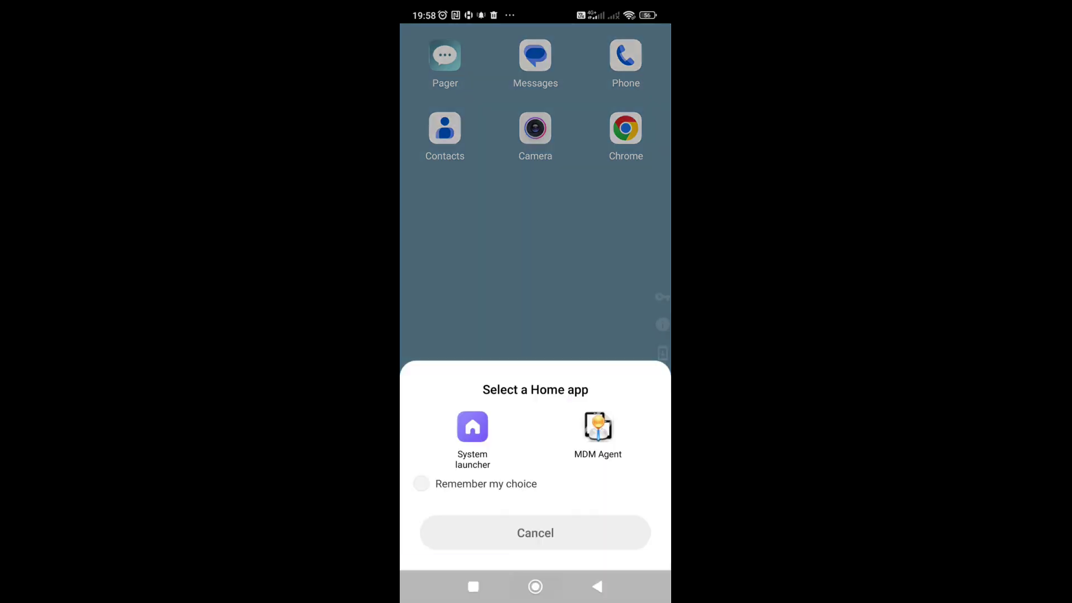
click(470, 427)
click(503, 449)
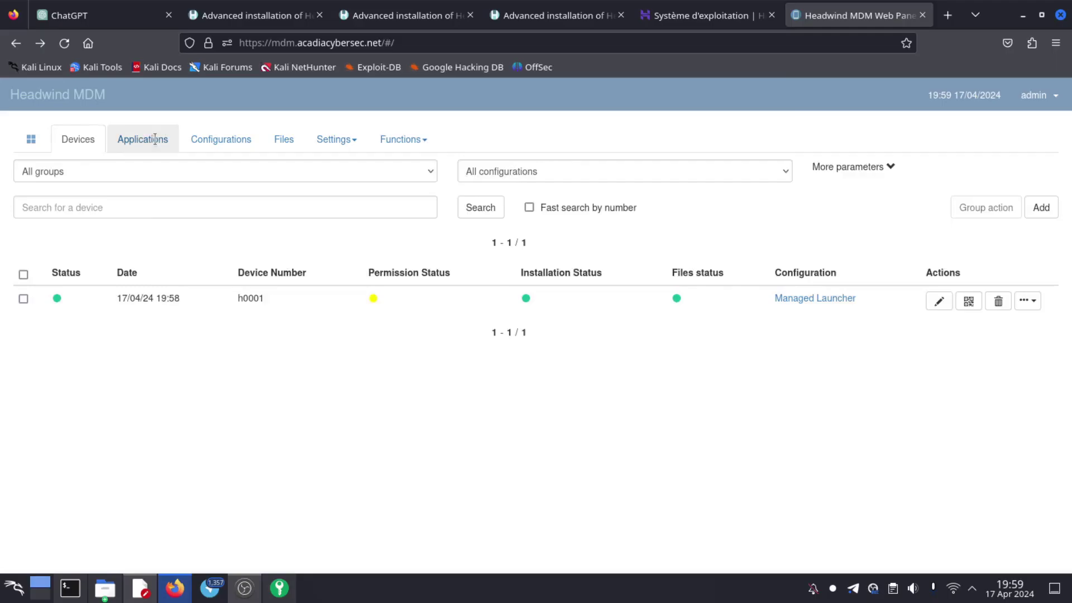
- Browse the Applications, Configurations and Files tabs, ending back on the Applications list
click(152, 139)
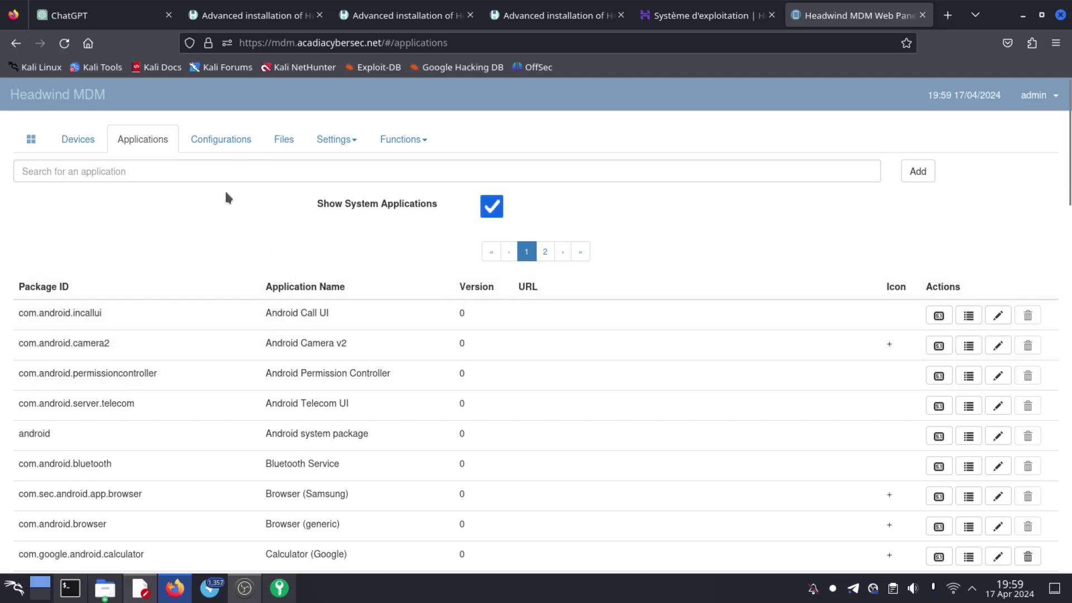
click(216, 140)
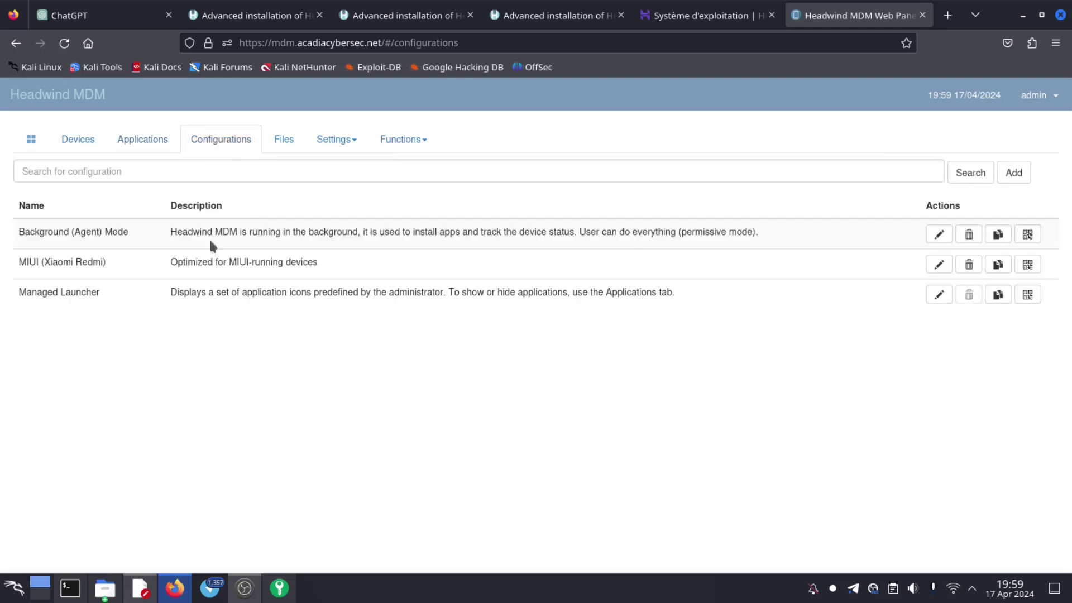
click(279, 139)
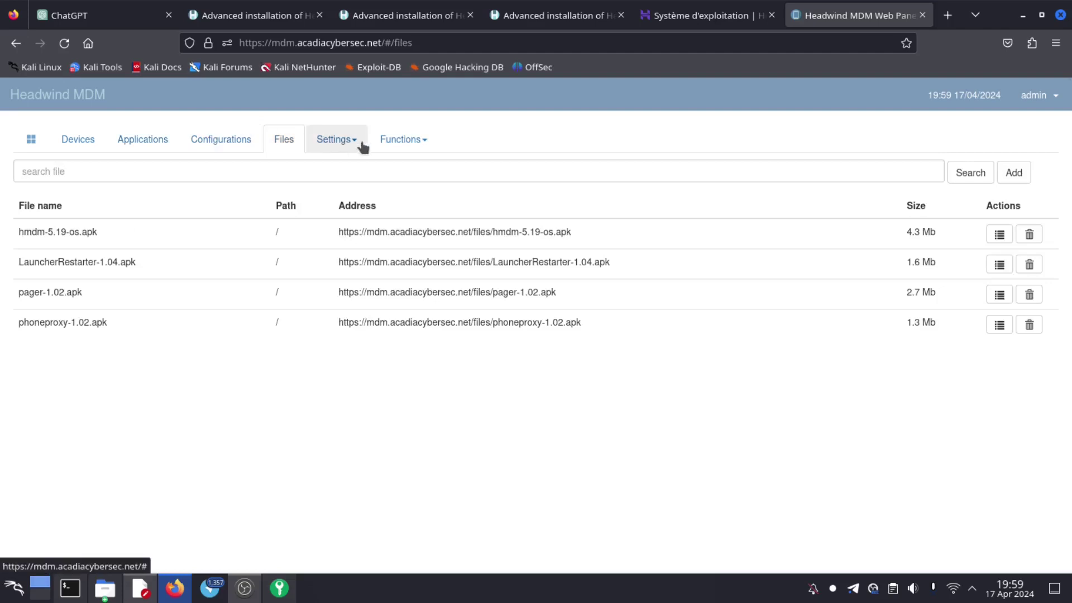
click(142, 143)
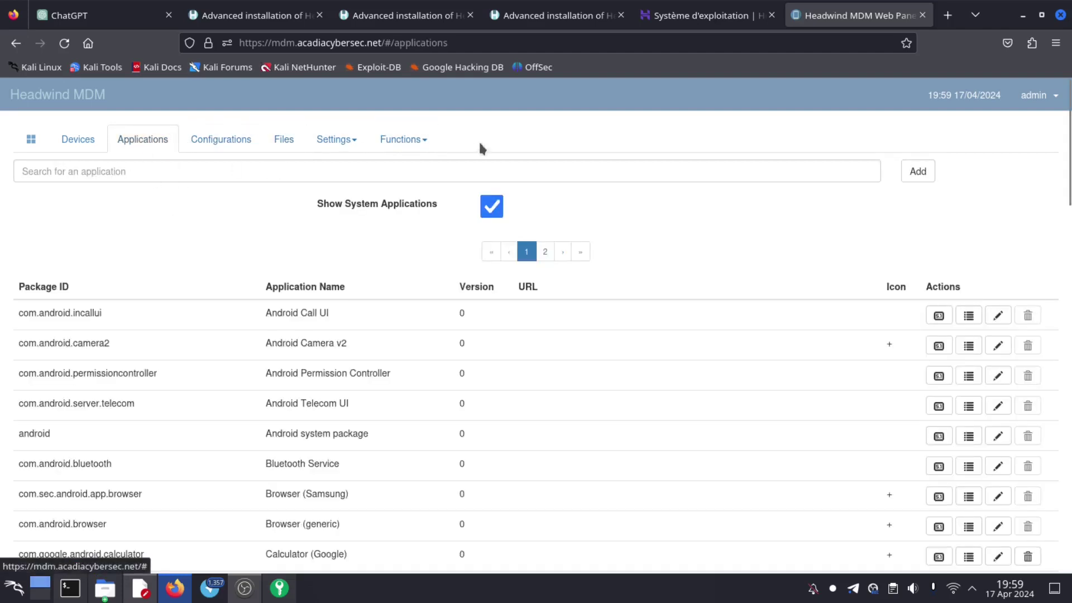
click(949, 15)
- Search 'f-droid', download F-Droid.apk from f-droid.org, and return to the Headwind MDM tab
text(f)
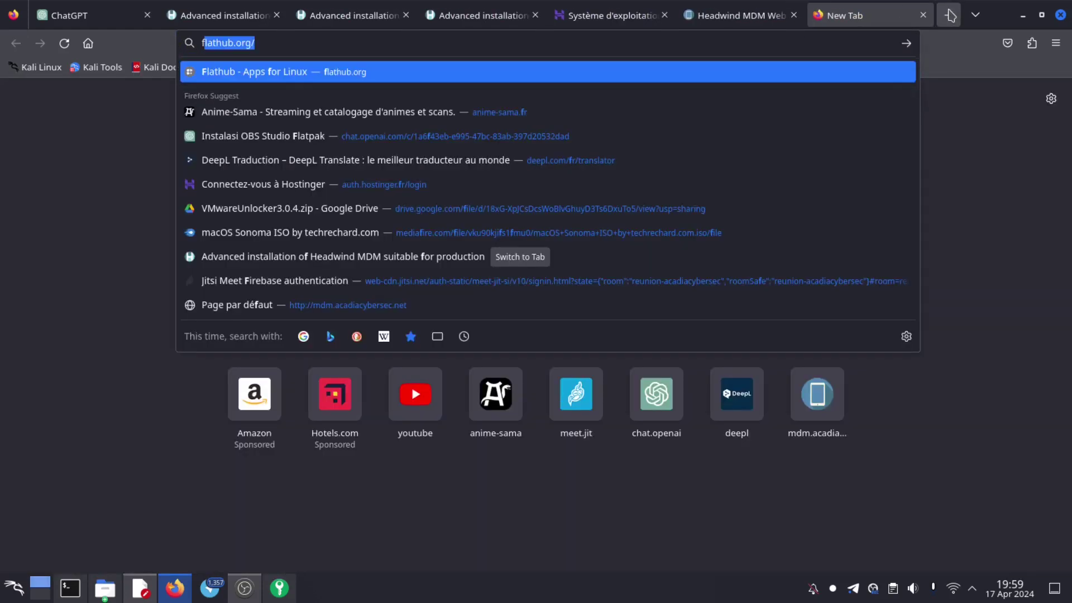
text(-droi)
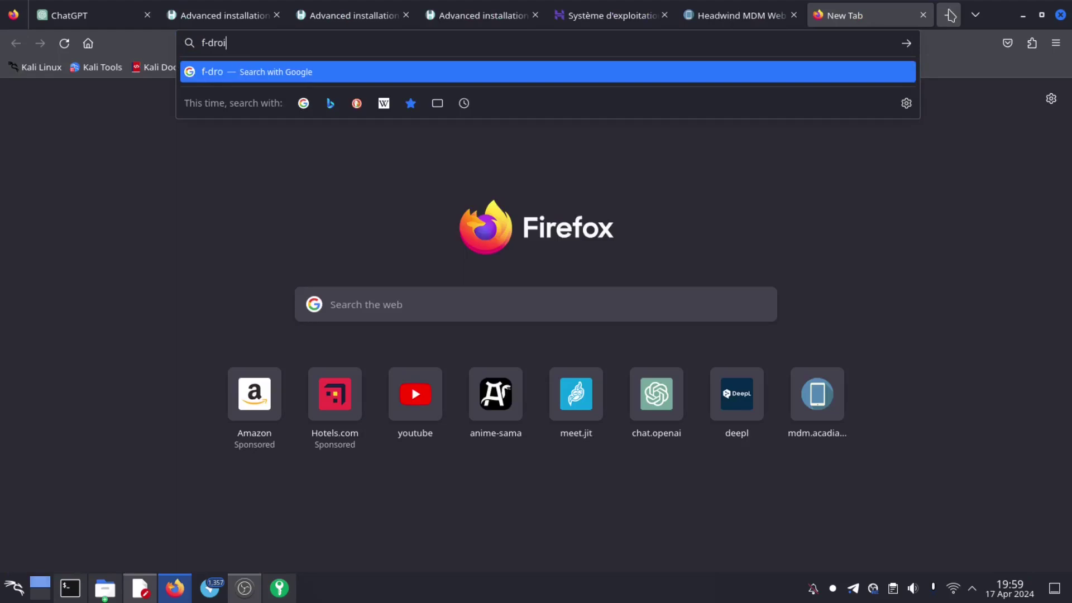
text(d)
key(Return)
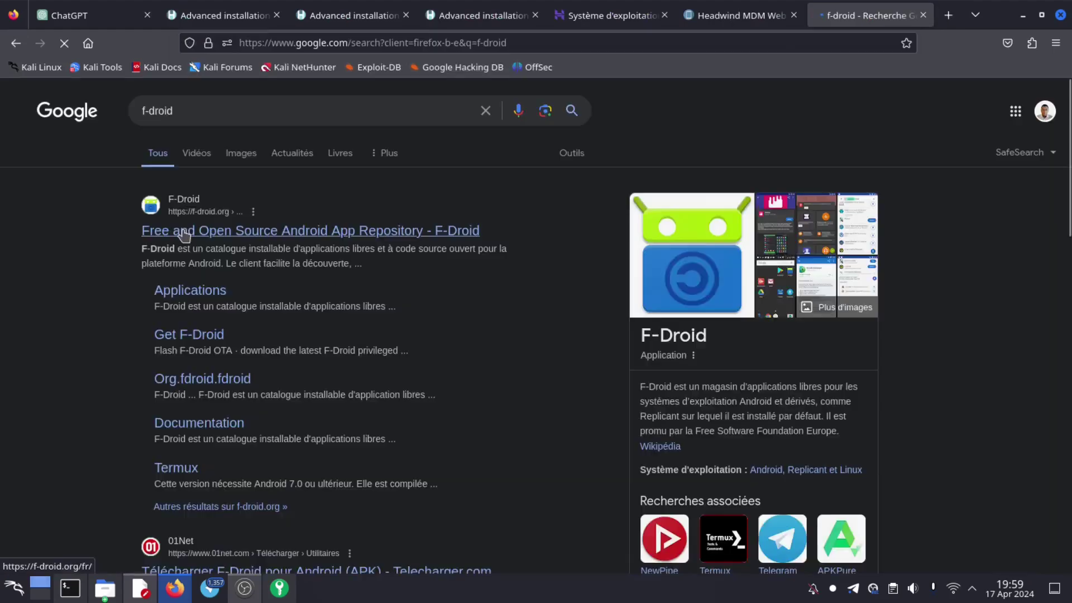
click(182, 227)
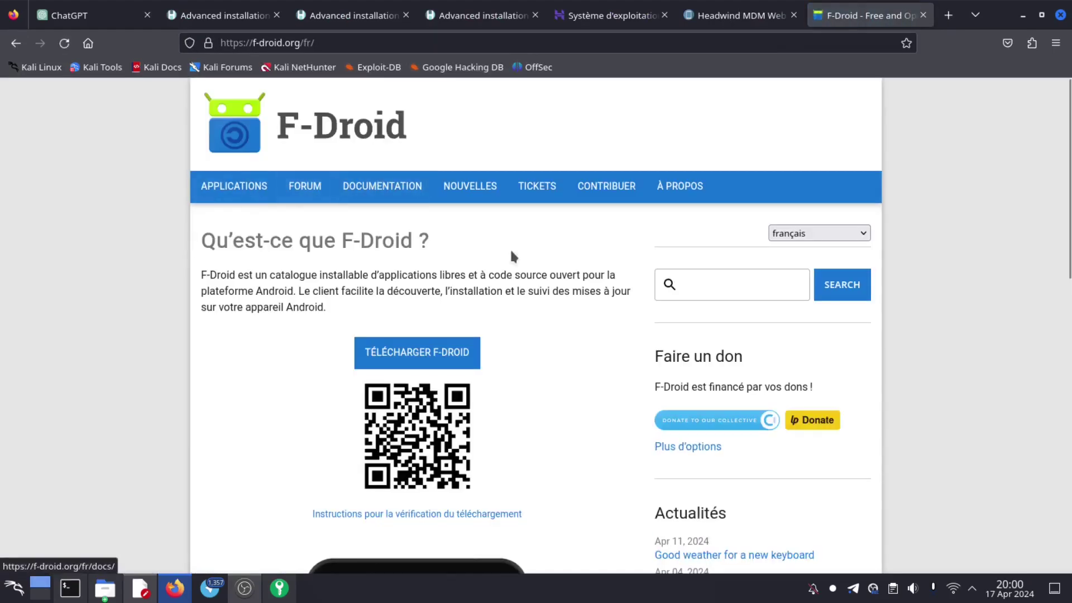
scroll(510, 254, down, 10)
scroll(564, 279, up, 5)
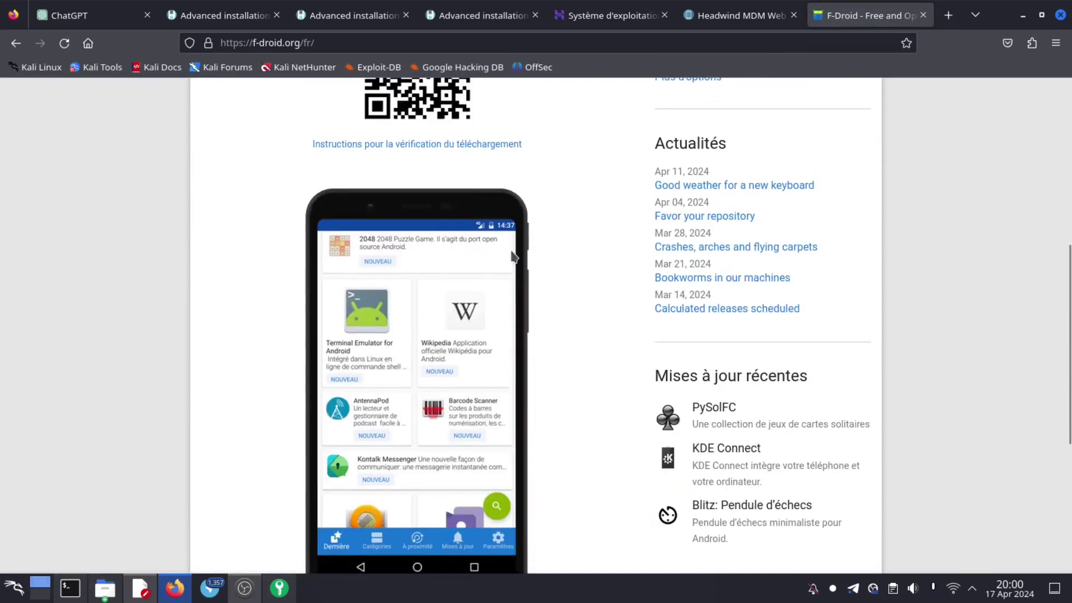
scroll(566, 316, up, 6)
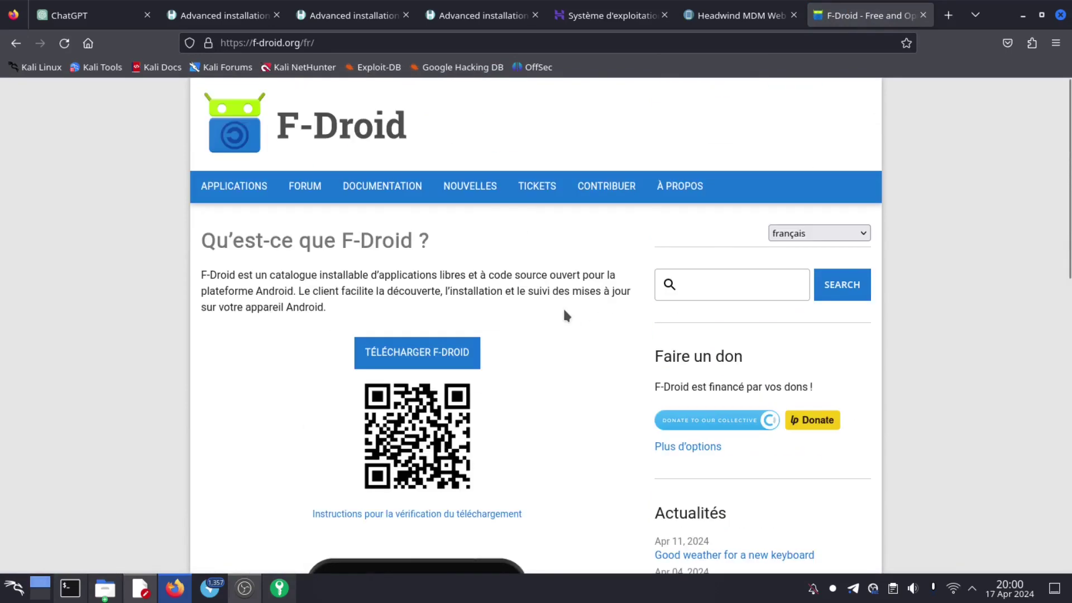
scroll(565, 320, down, 3)
click(417, 260)
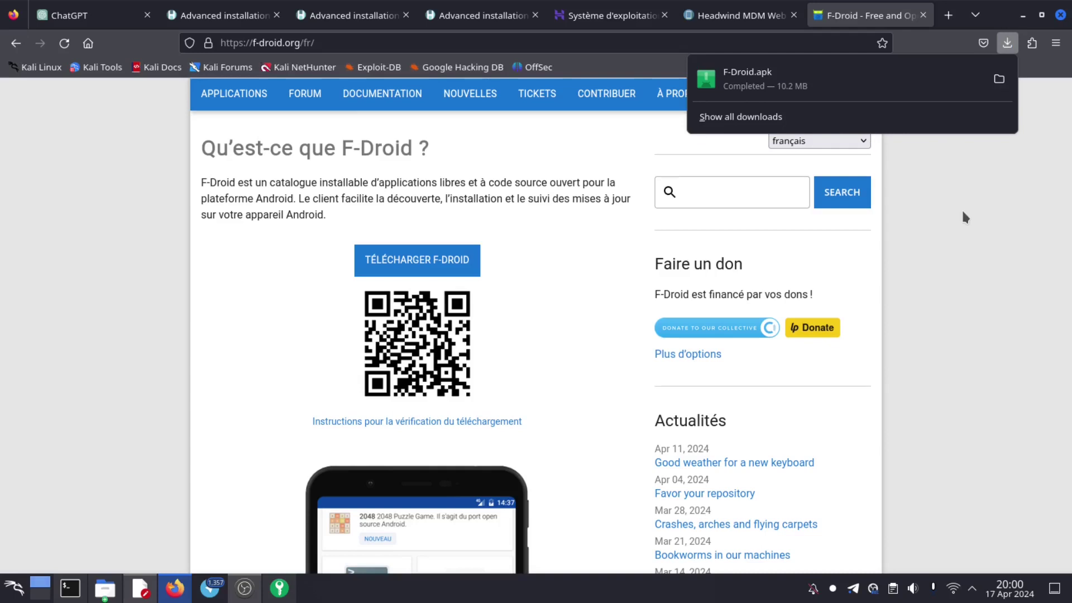
click(743, 17)
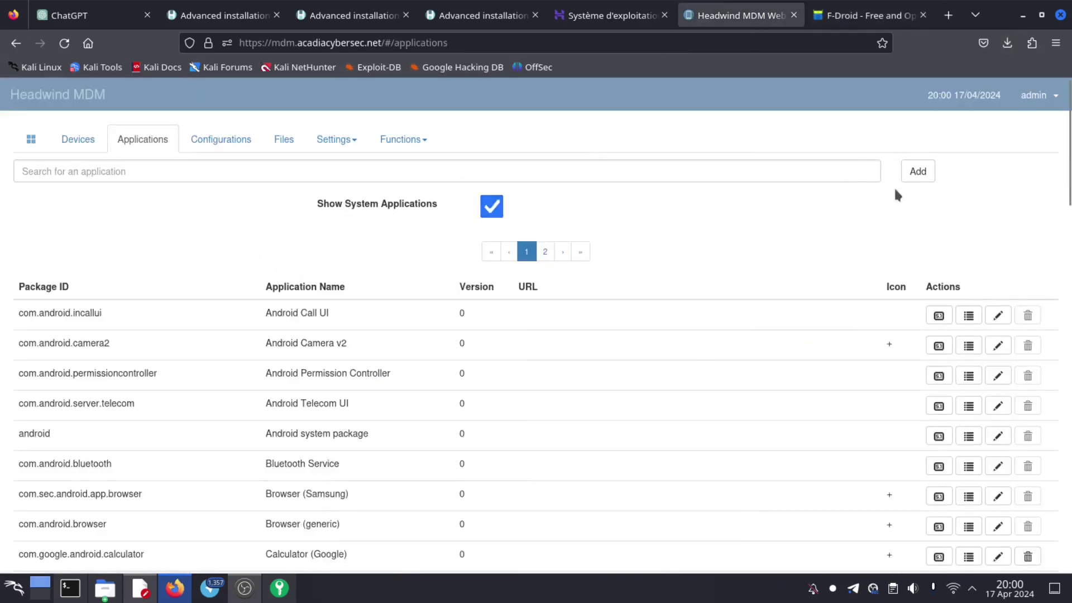
- Add a new application by uploading Downloads/F-Droid.apk
click(929, 174)
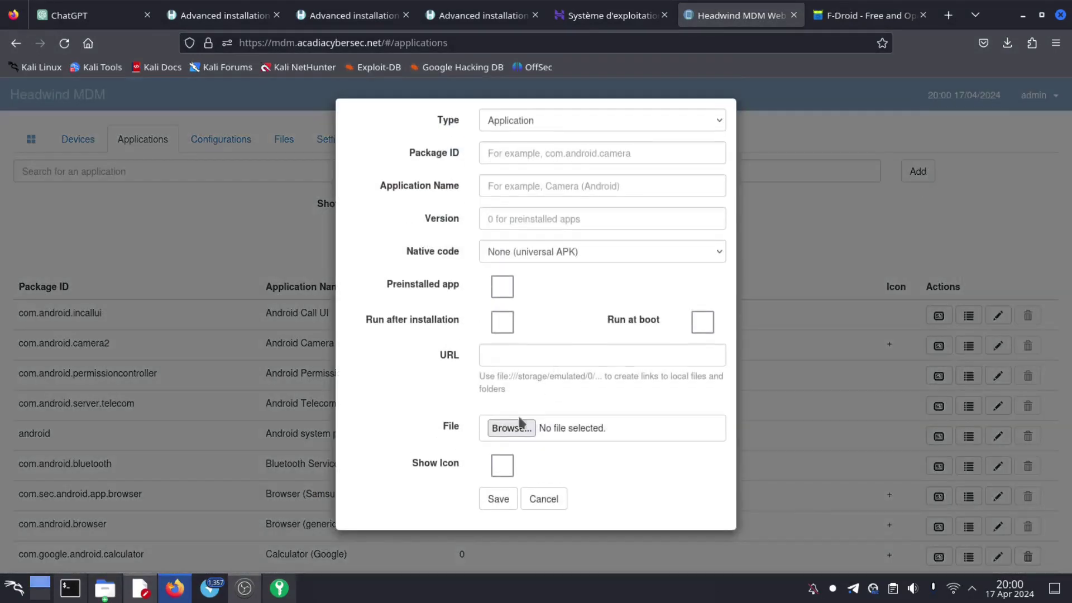
click(508, 430)
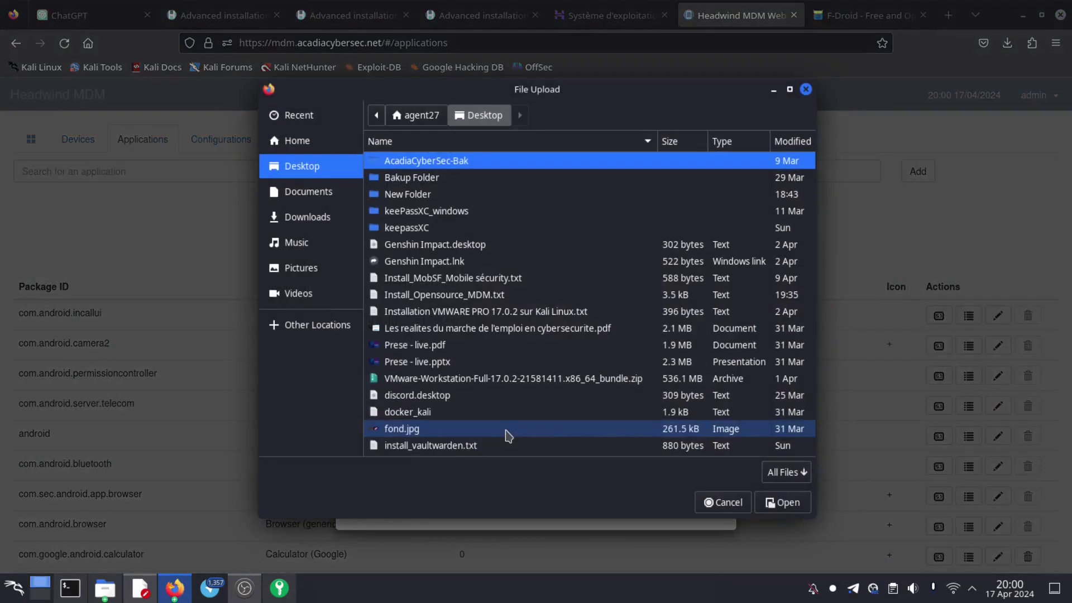
scroll(455, 416, down, 5)
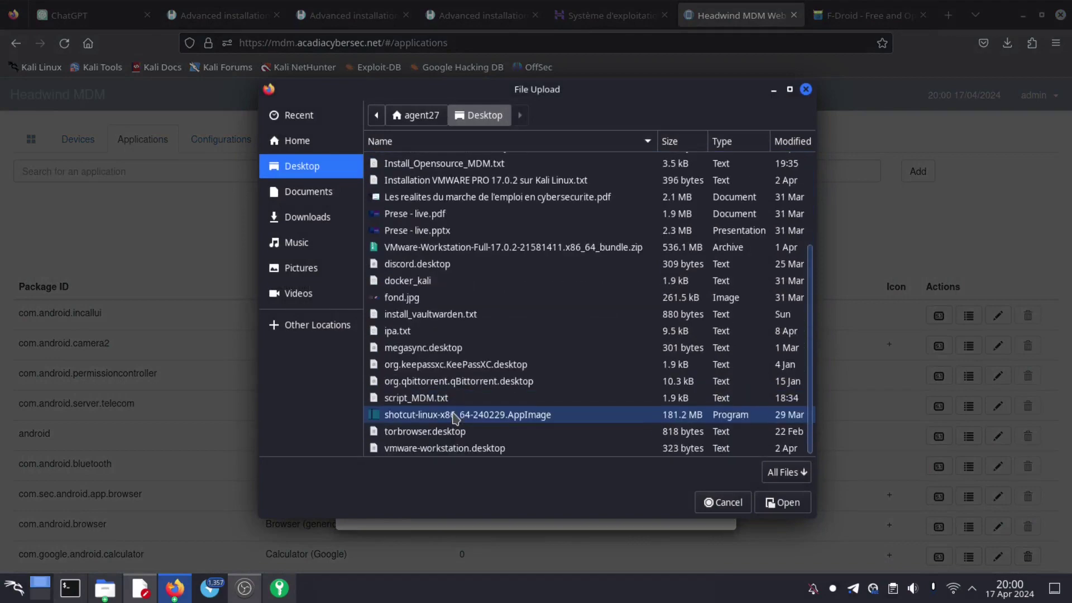
click(306, 217)
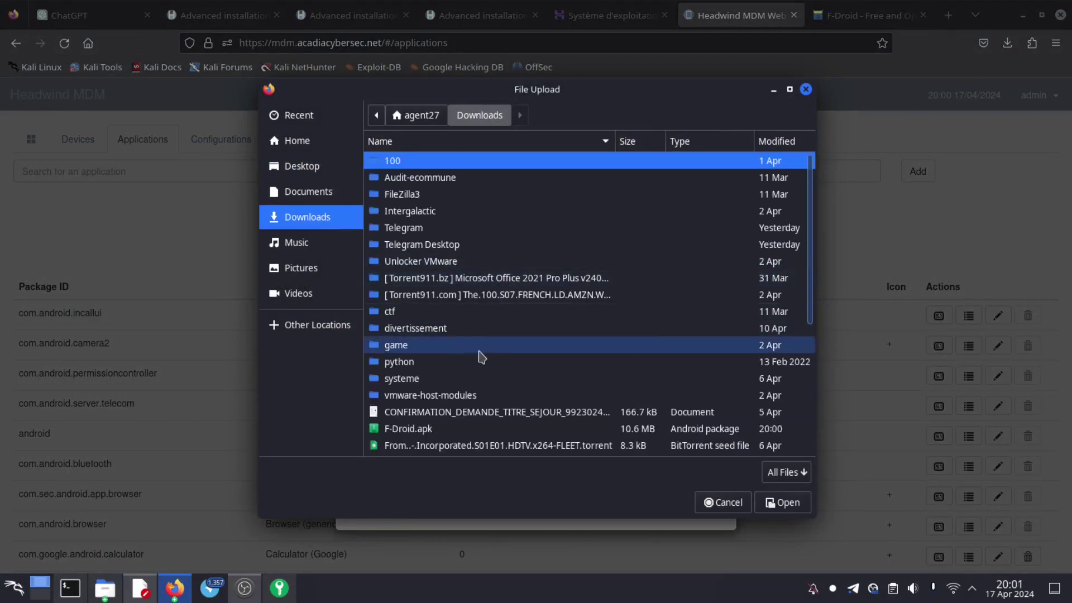
scroll(481, 357, down, 5)
click(392, 200)
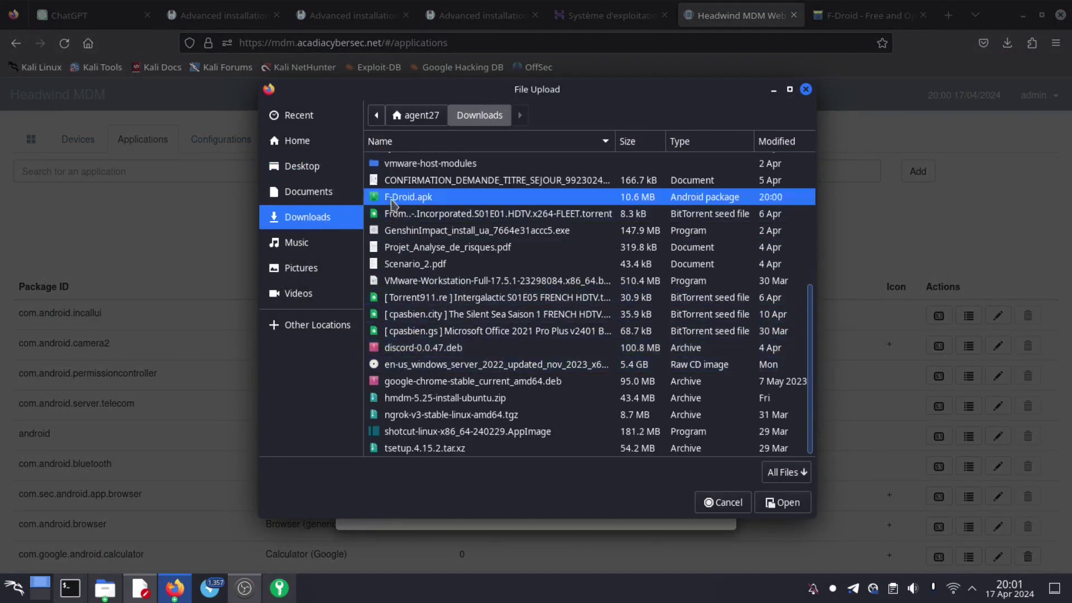
click(787, 504)
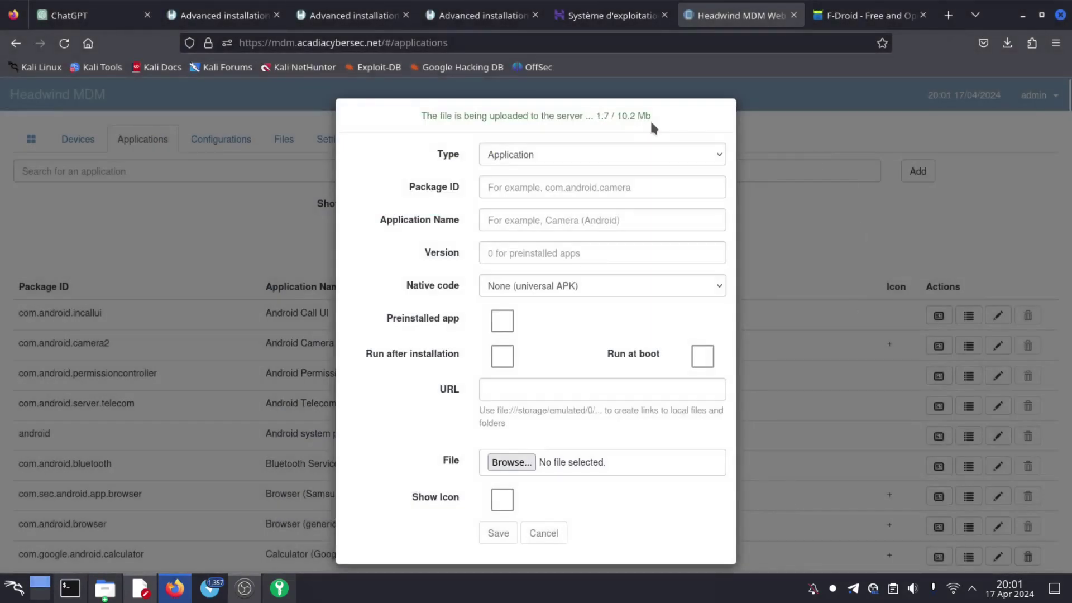
drag(650, 119, 580, 114)
click(688, 113)
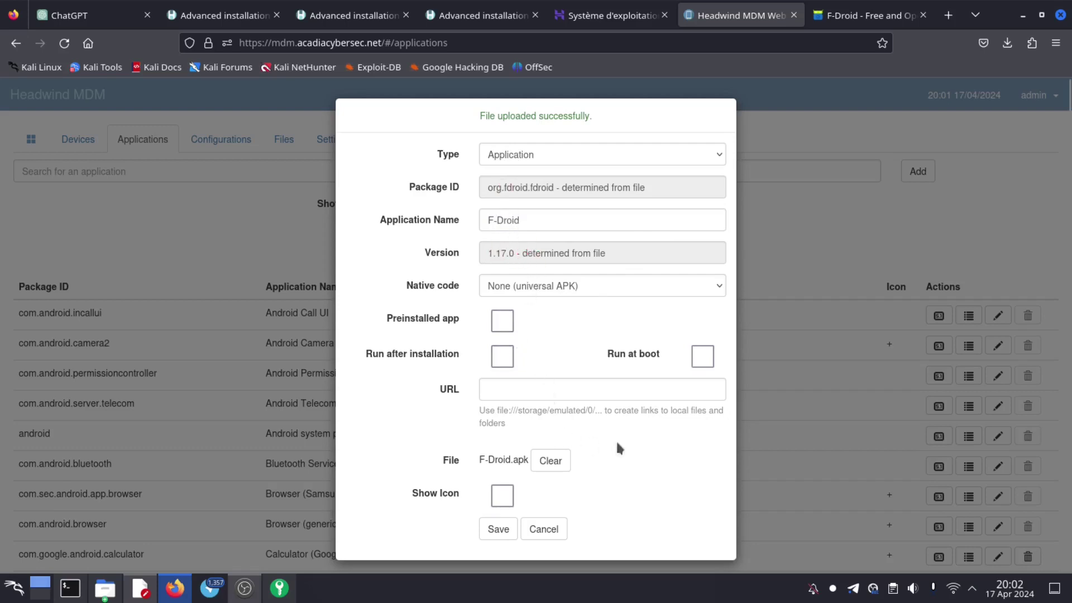
- Enable Show Icon for F-Droid 1.17.0 and save the application
click(502, 495)
scroll(649, 479, down, 3)
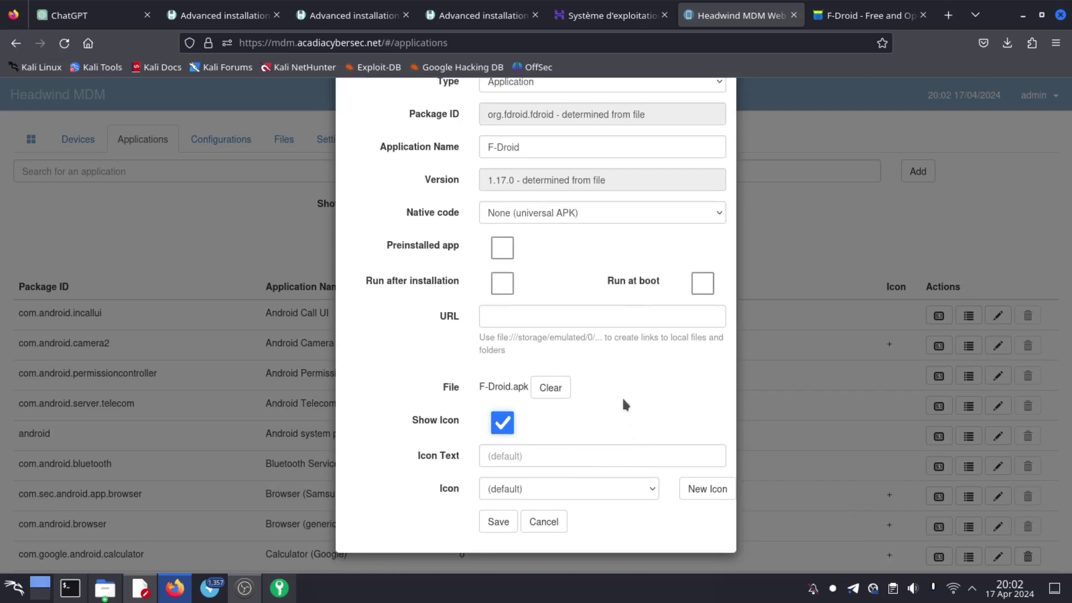
scroll(623, 398, up, 3)
scroll(623, 398, down, 3)
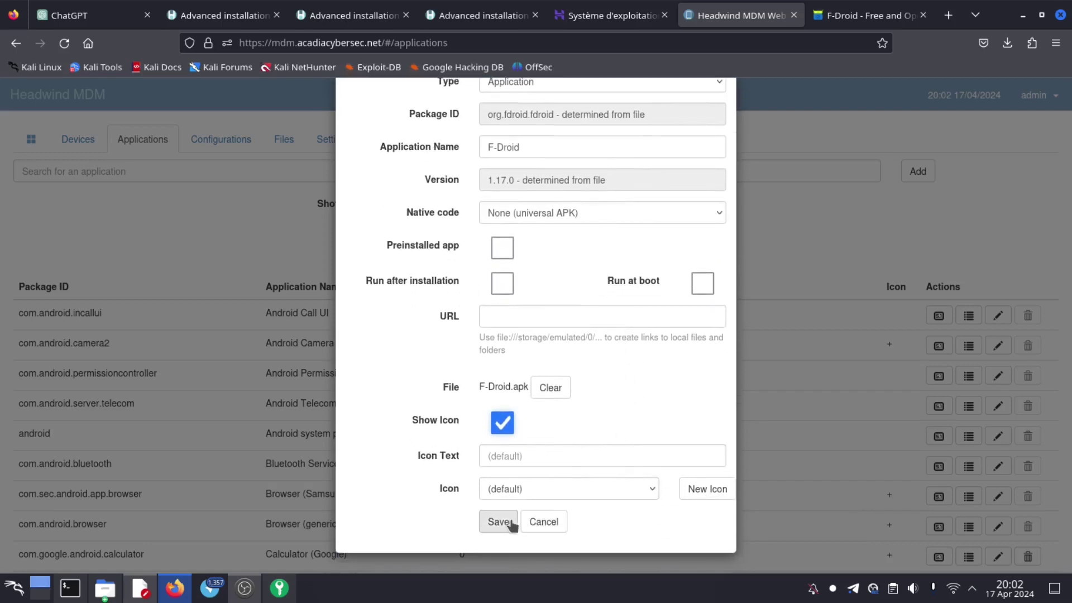
click(498, 521)
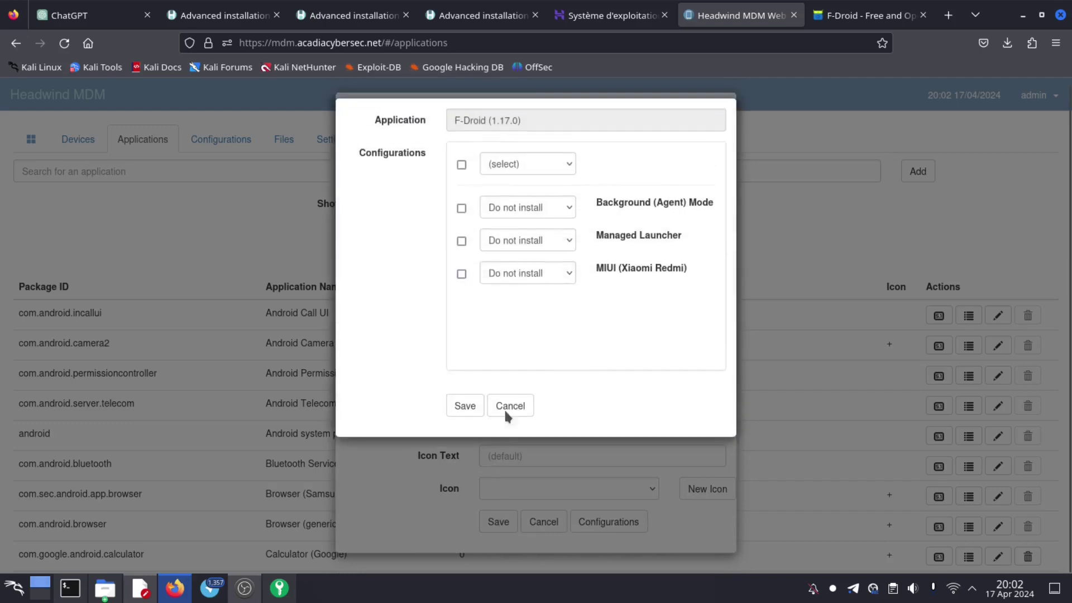
- Set F-Droid to Install for all configurations, save, and hide system applications in the list
click(547, 162)
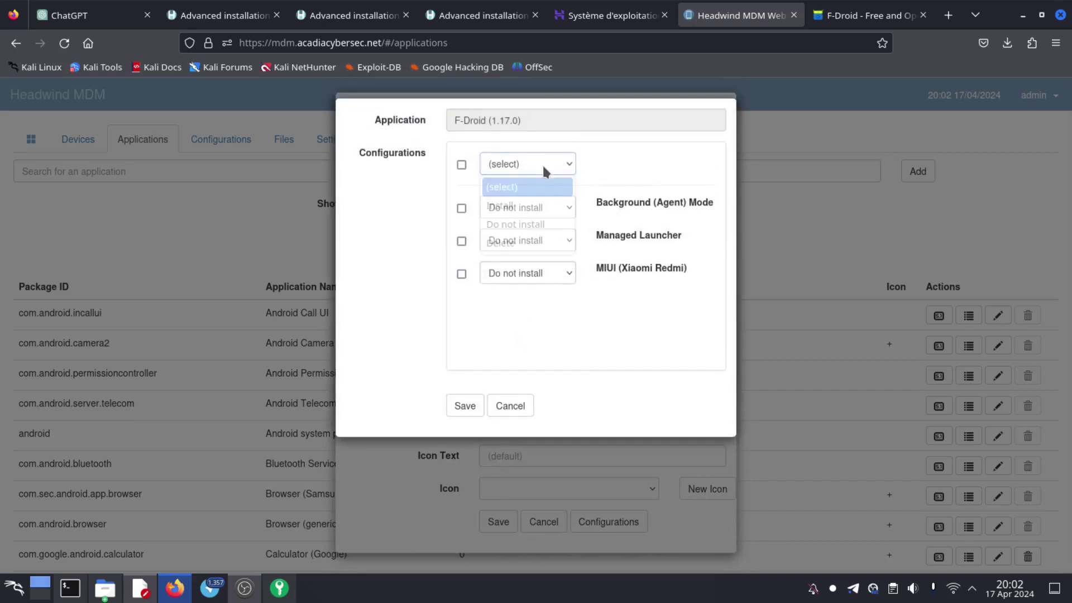
click(514, 210)
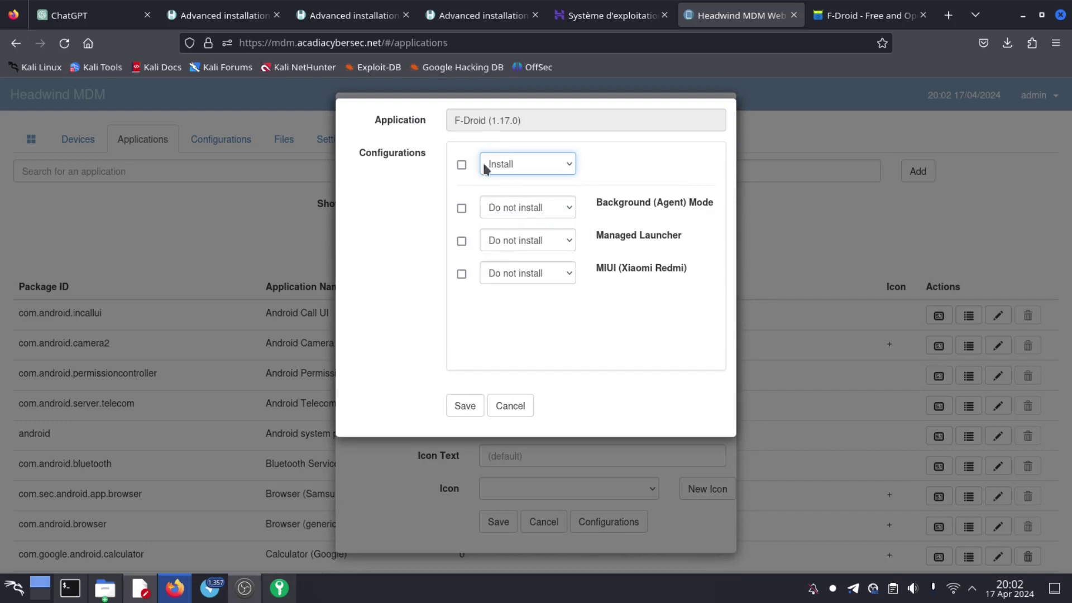
click(454, 167)
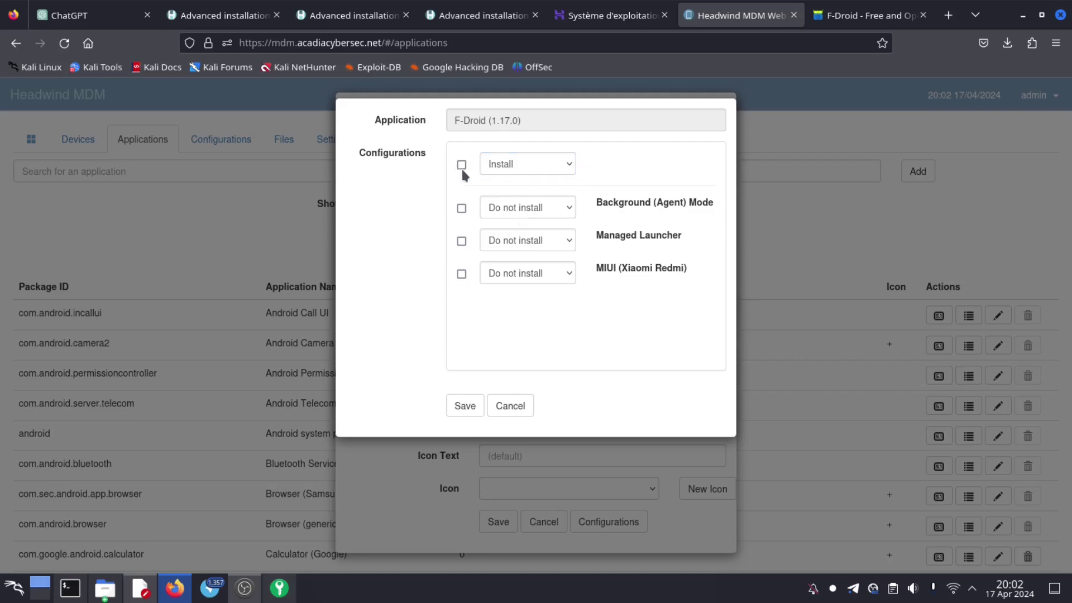
click(462, 166)
click(462, 407)
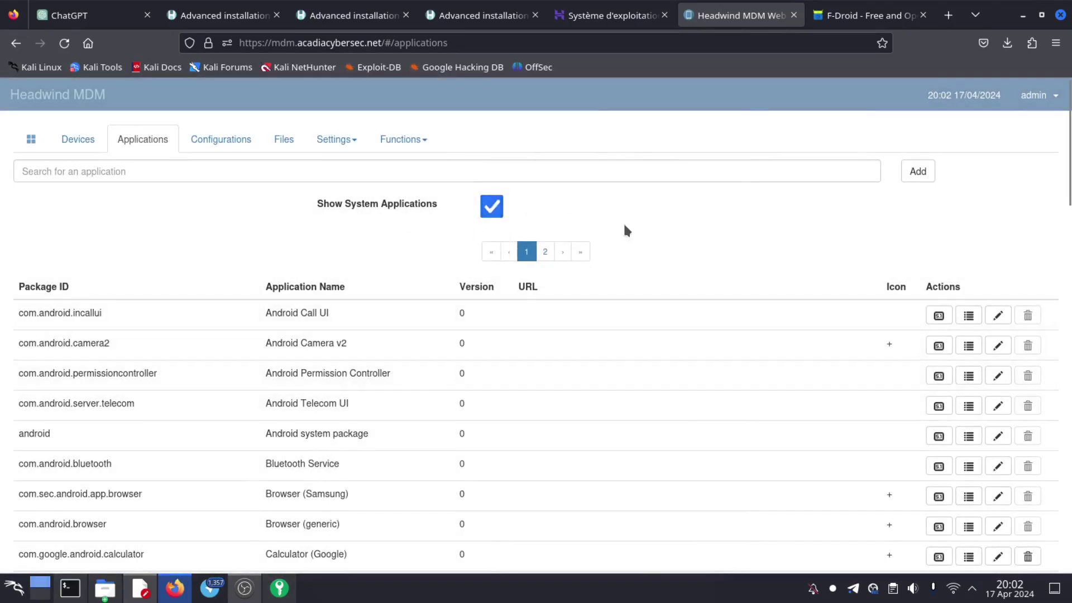
click(493, 205)
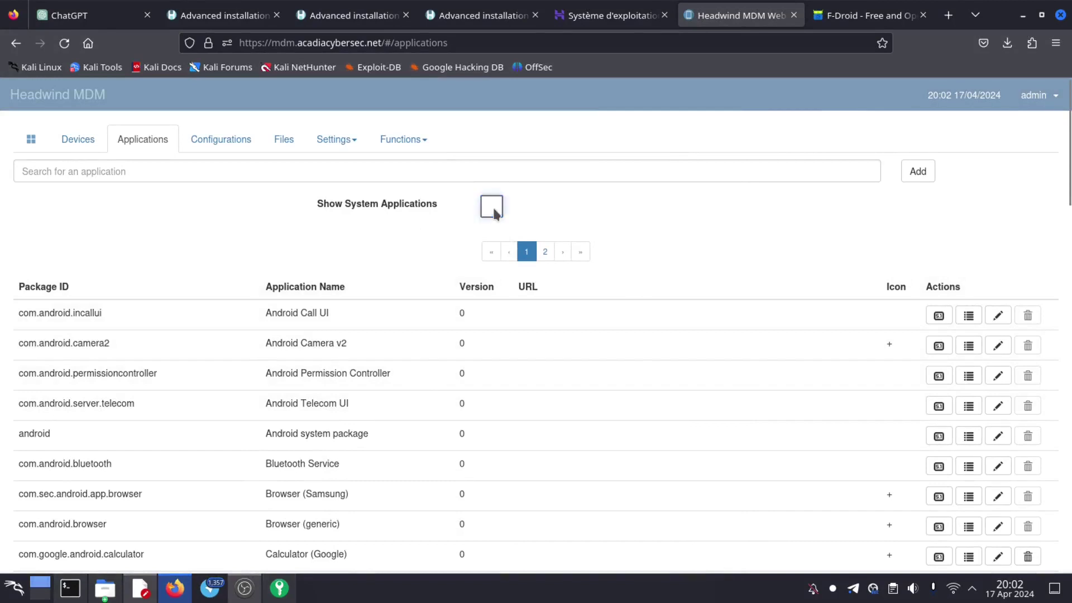
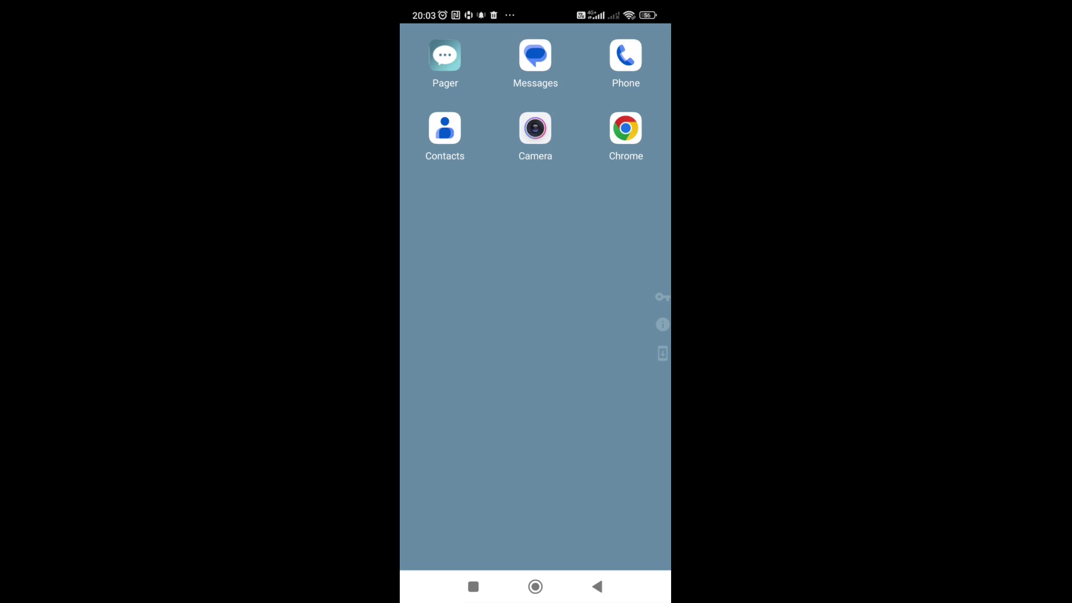
- After checking the device's MDM connection details, push F-Droid 1.17.0 as Install to every configuration and save
click(663, 324)
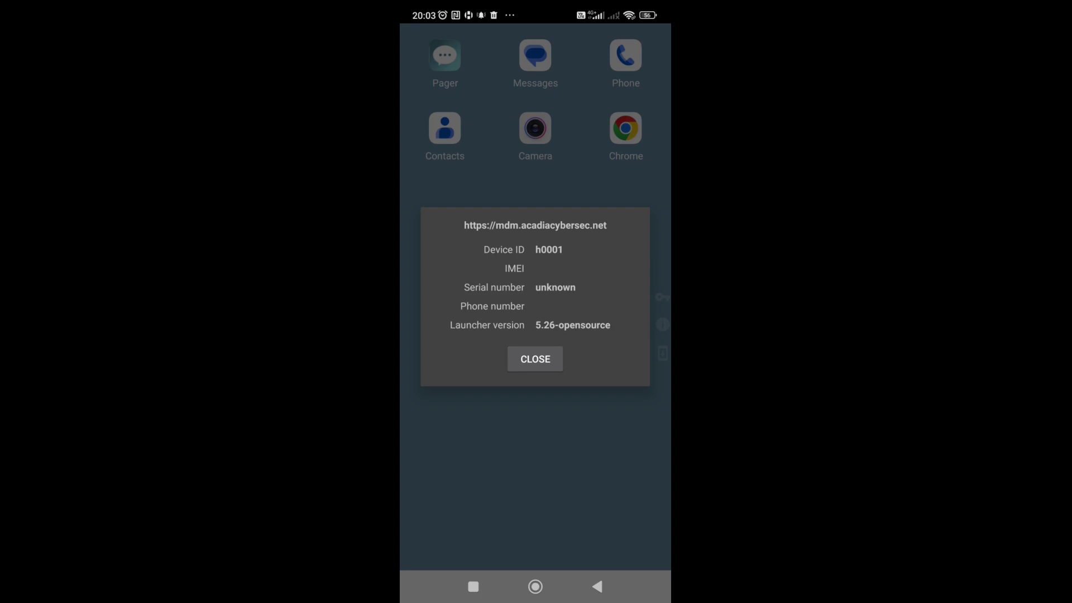
click(535, 359)
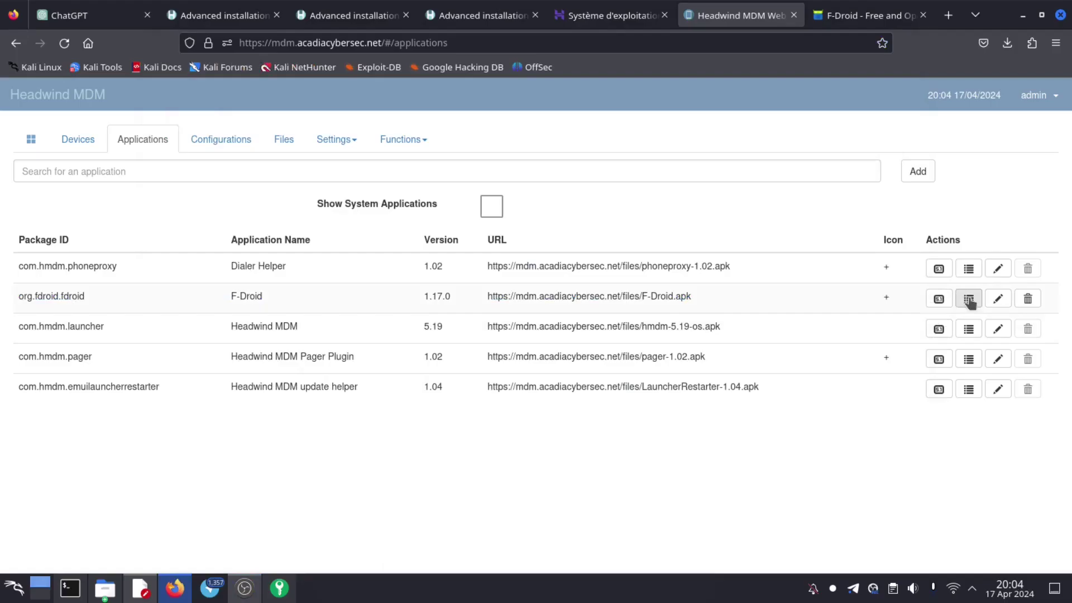
click(939, 300)
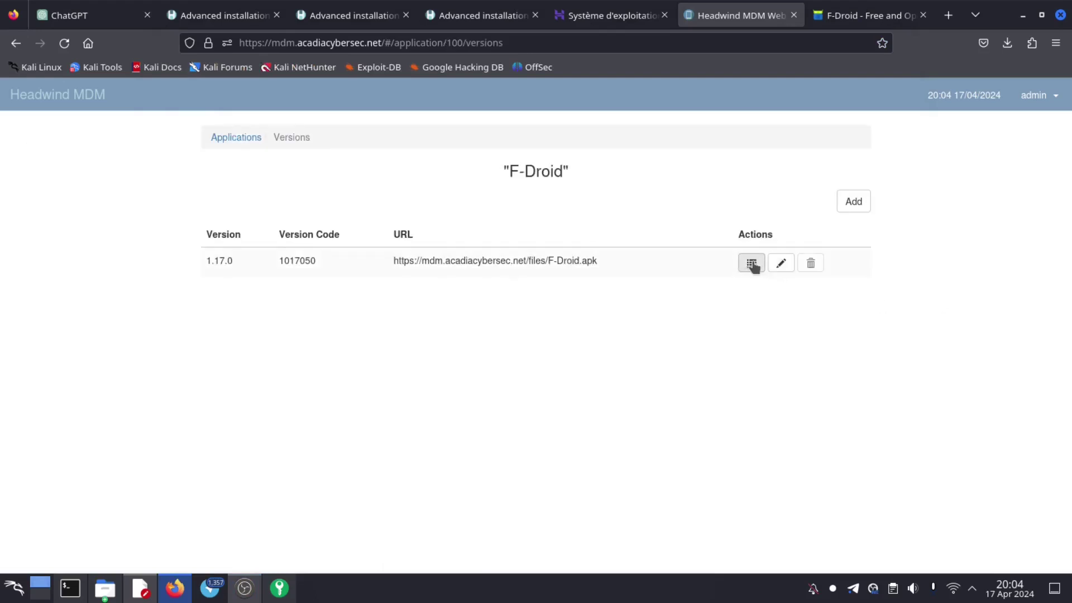
click(752, 263)
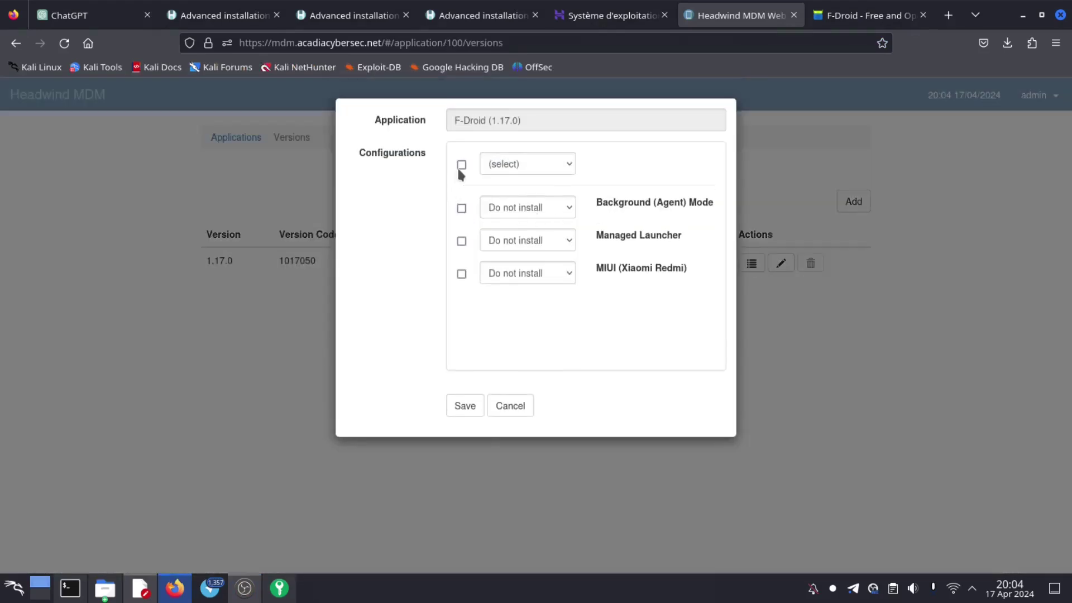
click(462, 165)
click(542, 163)
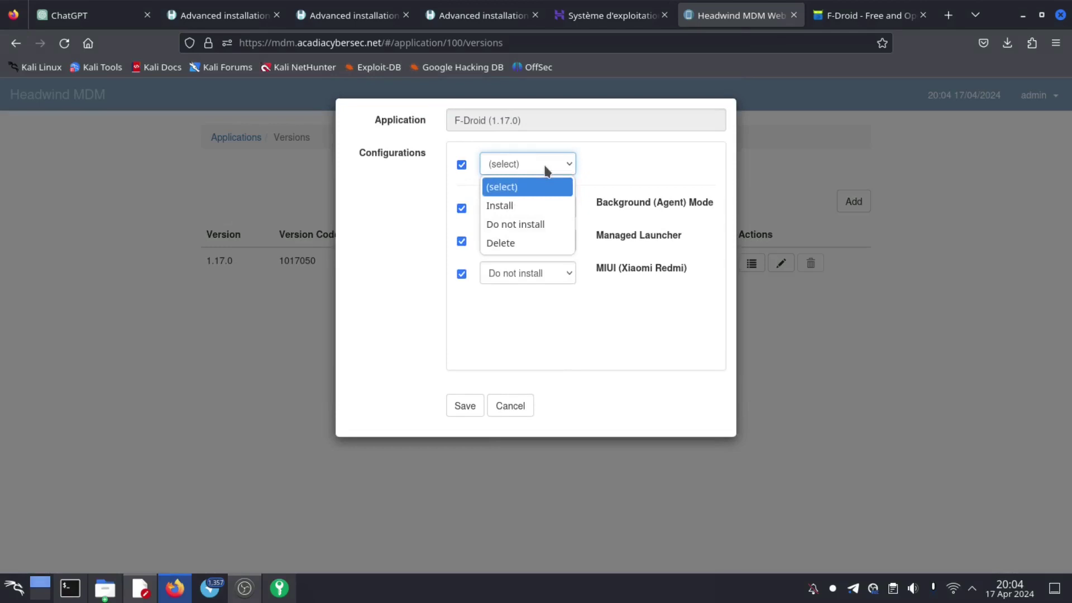
click(504, 206)
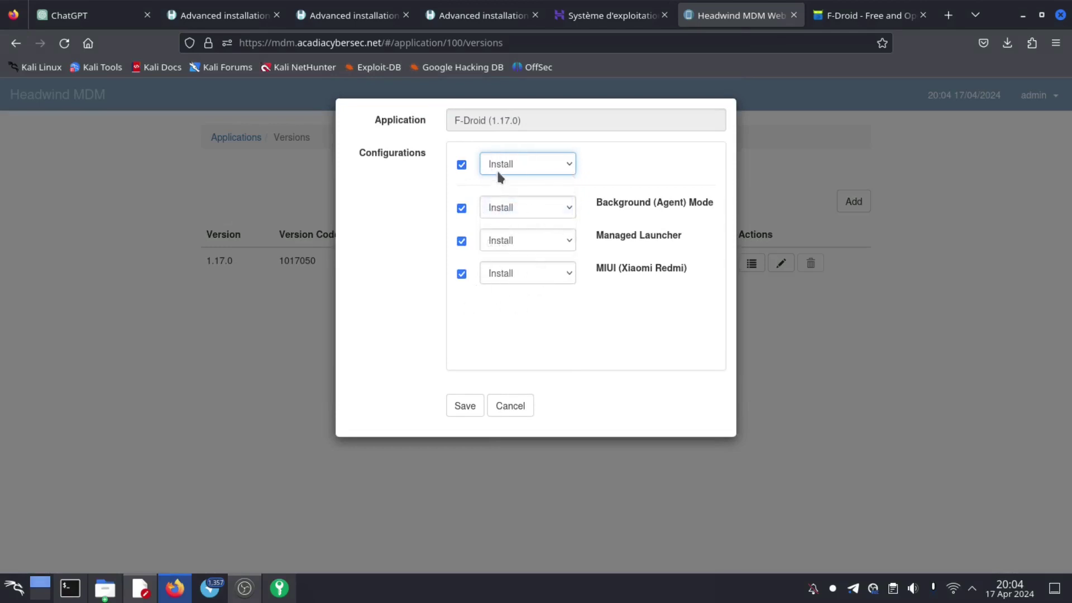
click(465, 405)
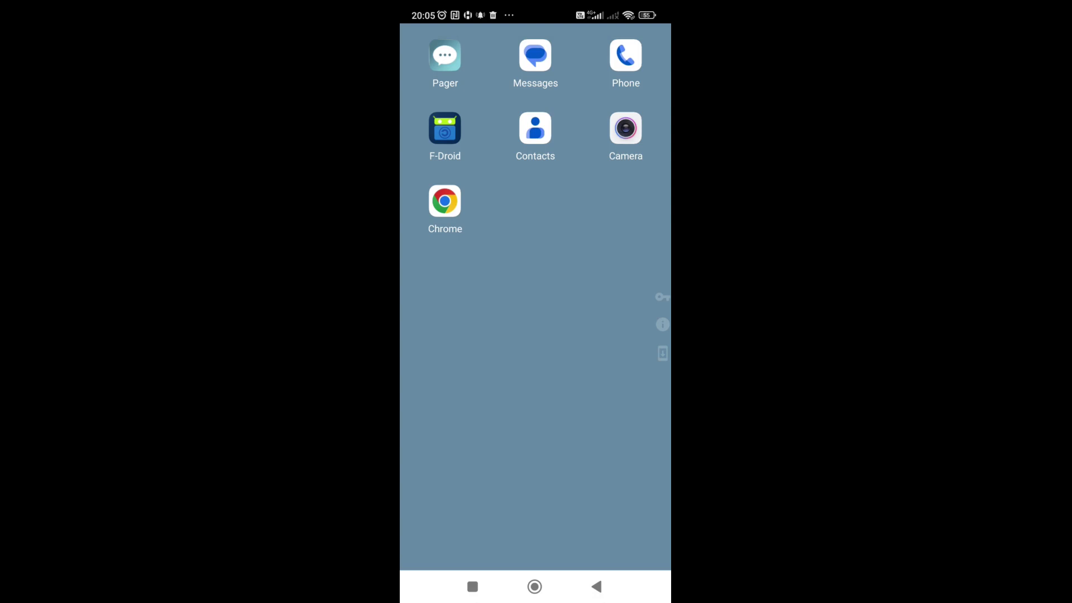
click(445, 128)
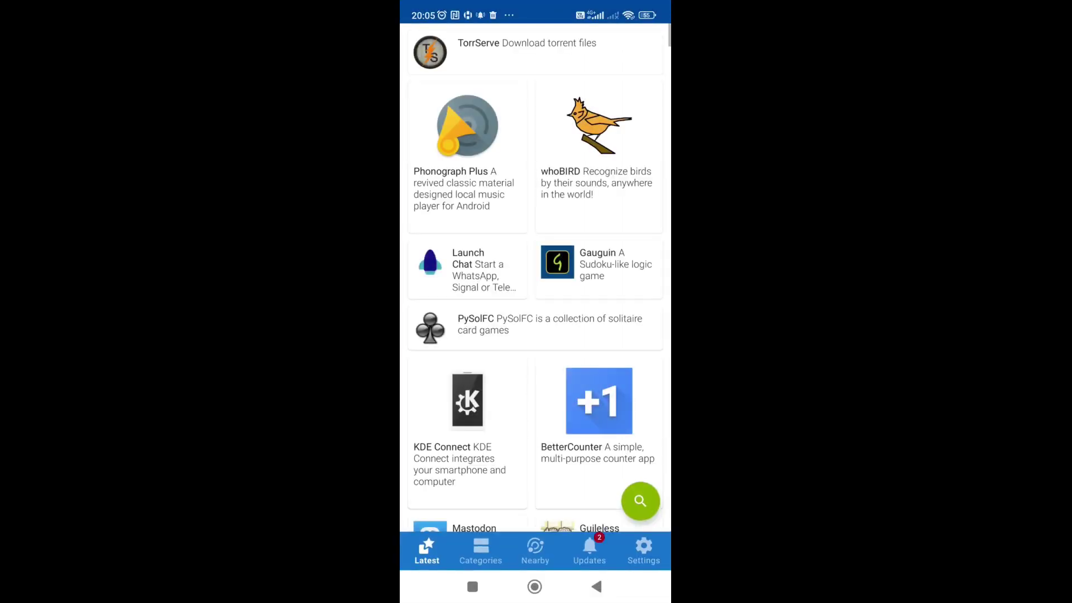
scroll(535, 280, down, 15)
right_click(430, 221)
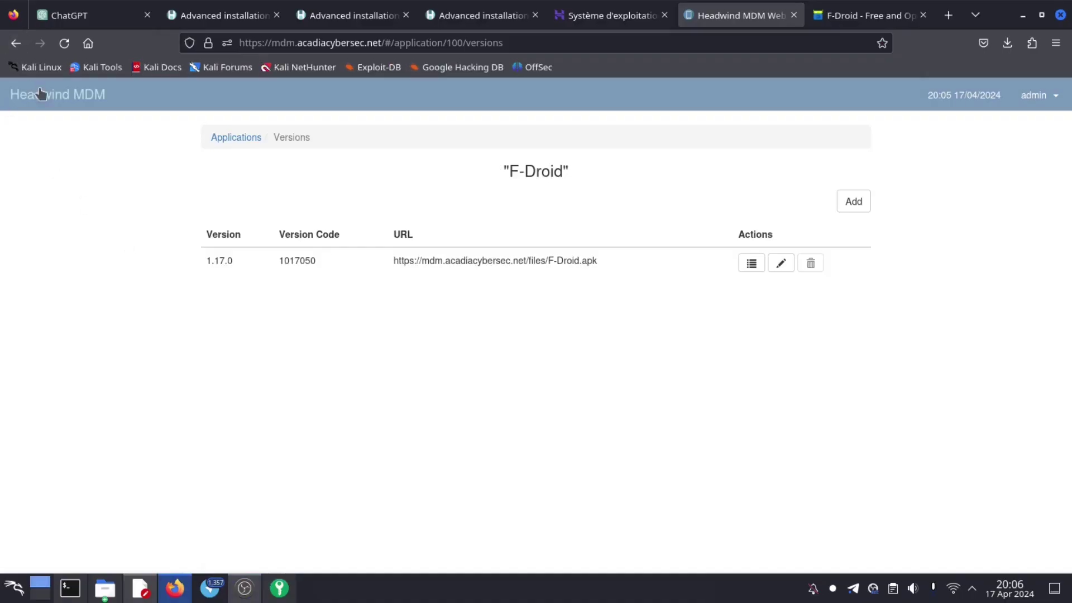
- Review the enrollment totals and device status charts in the summary view
click(40, 93)
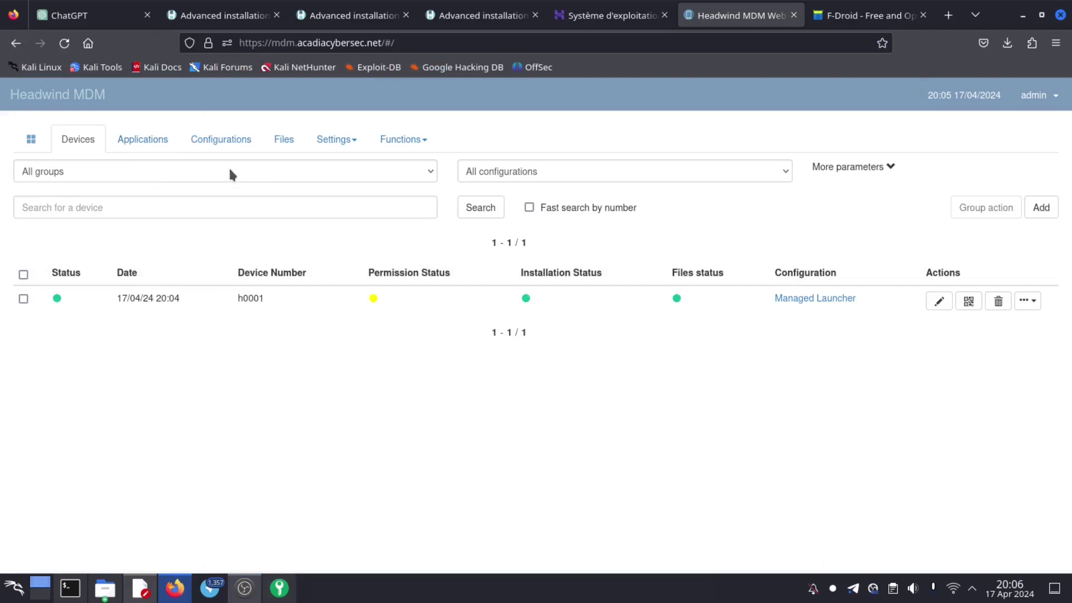
click(31, 140)
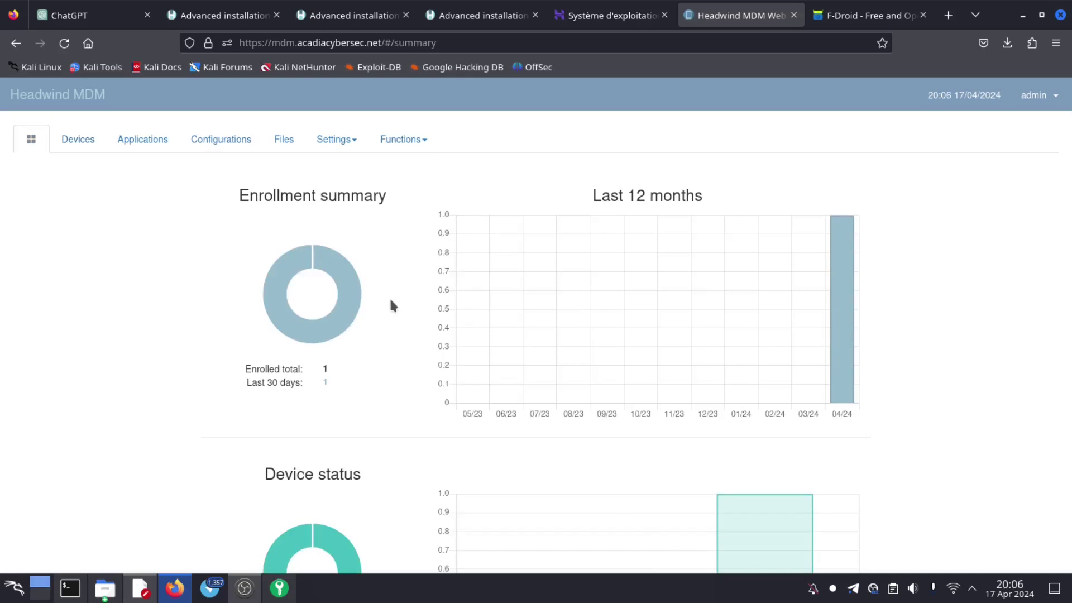
scroll(389, 302, down, 3)
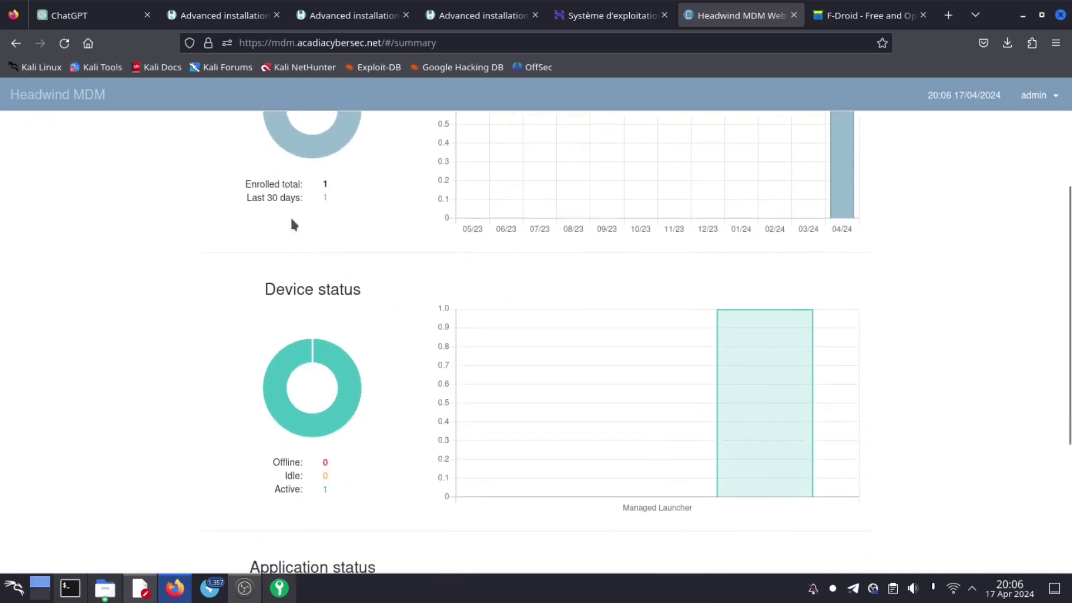
drag(342, 176, 257, 198)
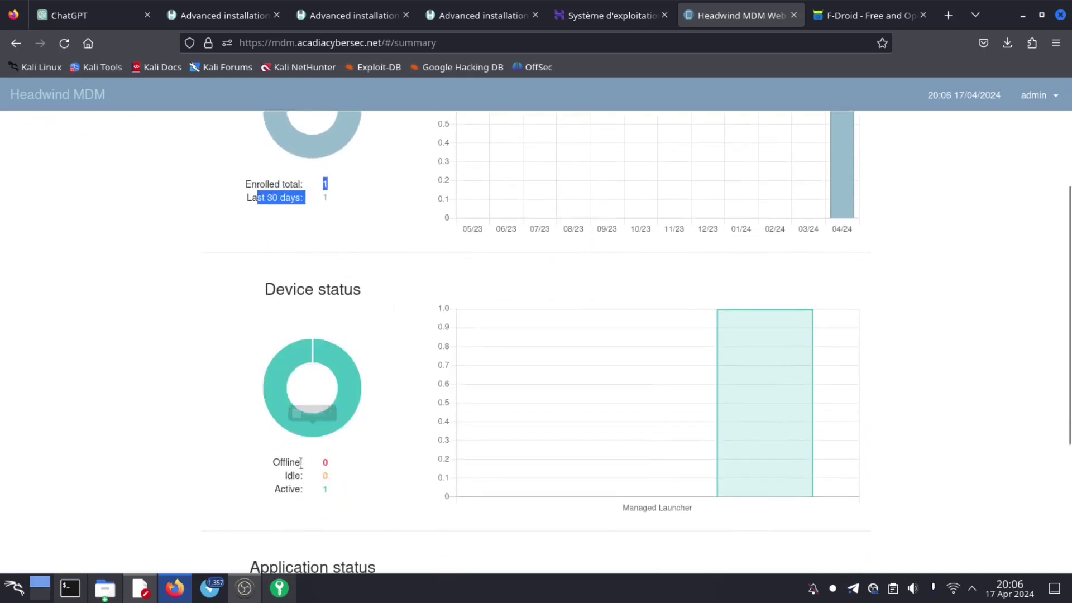
click(335, 483)
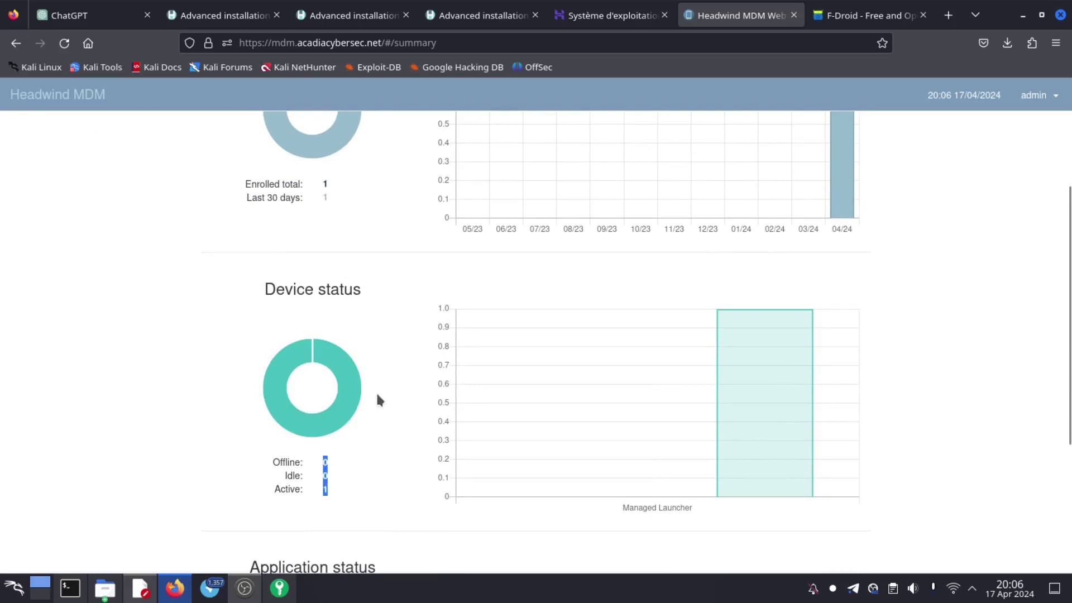
scroll(378, 395, down, 4)
scroll(377, 400, up, 7)
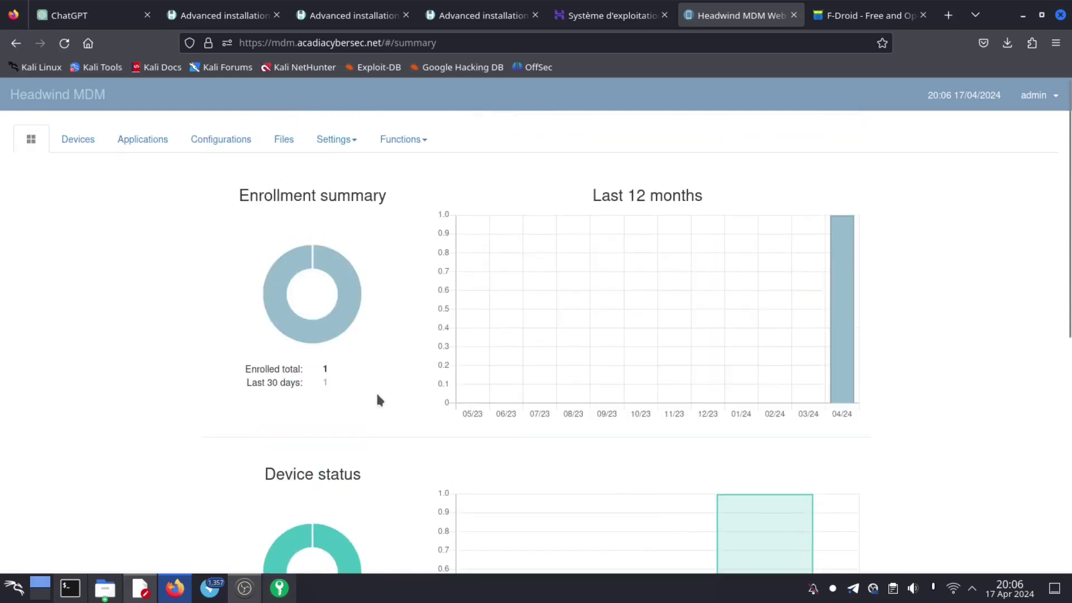
- Check the h0001 device row in the Devices list, then show the managed applications list
click(78, 138)
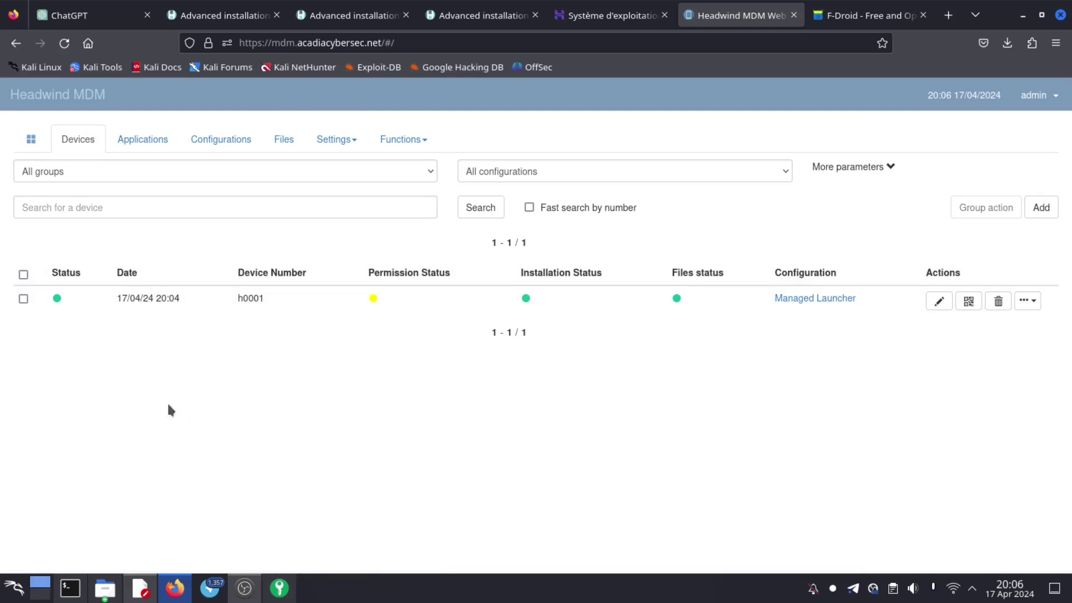
triple_click(123, 329)
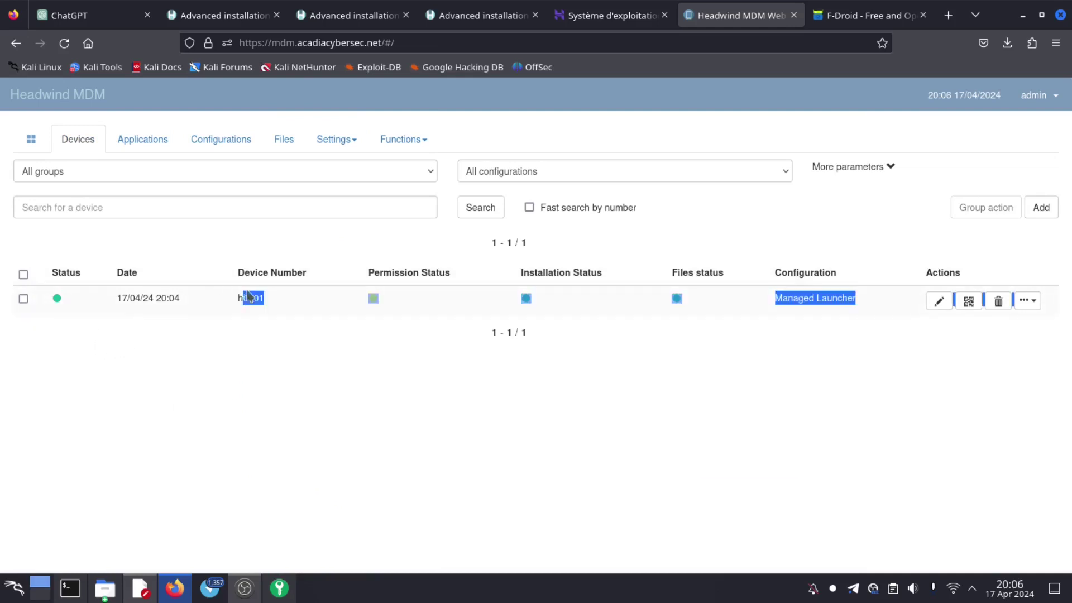
click(169, 393)
click(137, 141)
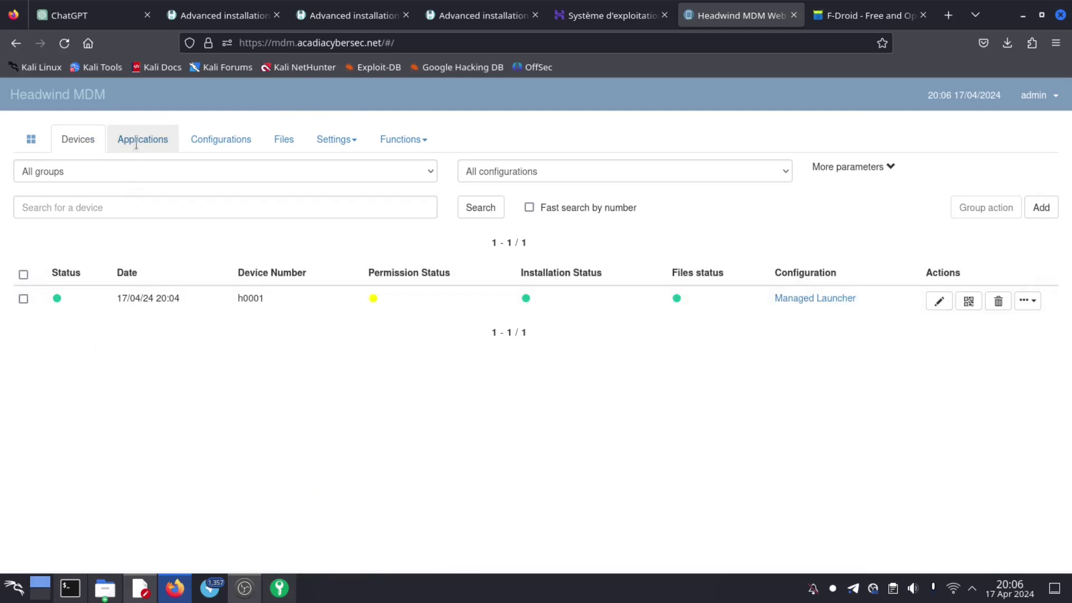
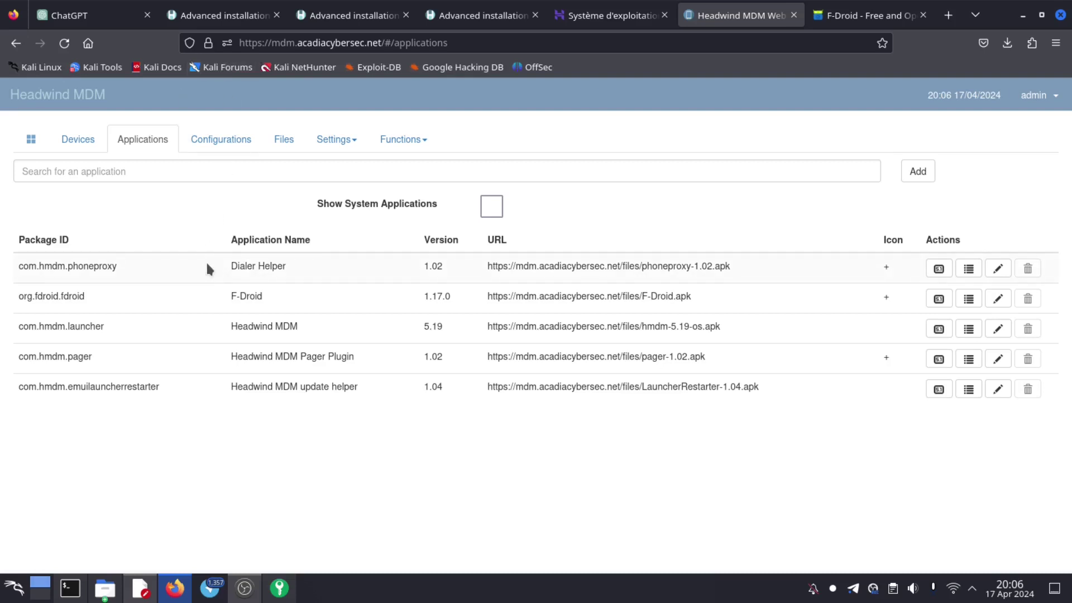
- Go to the uploaded Files list and highlight the F-Droid.apk file name
click(221, 146)
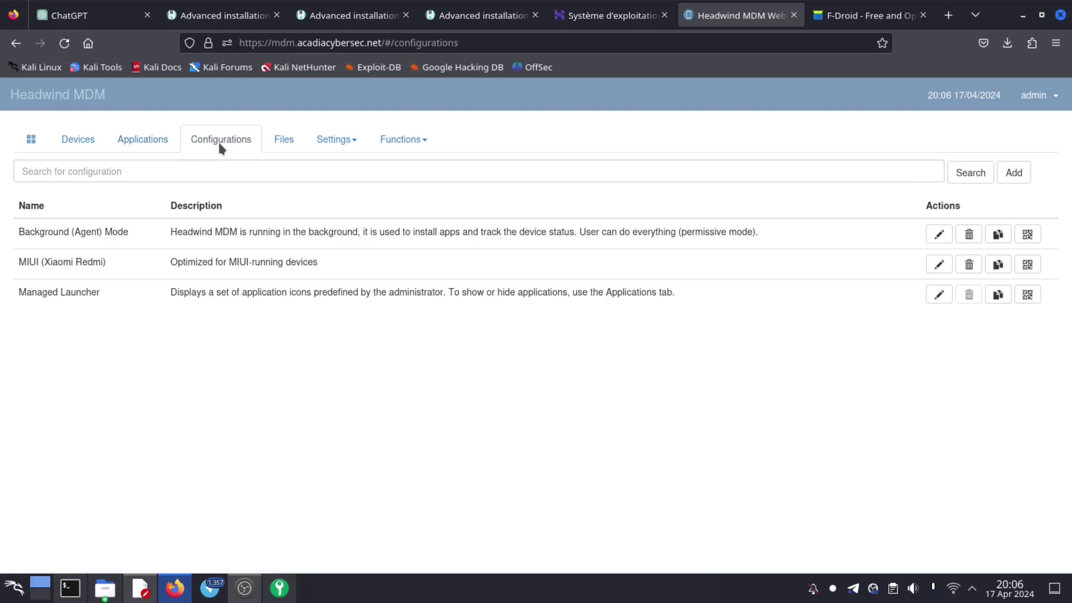
click(282, 140)
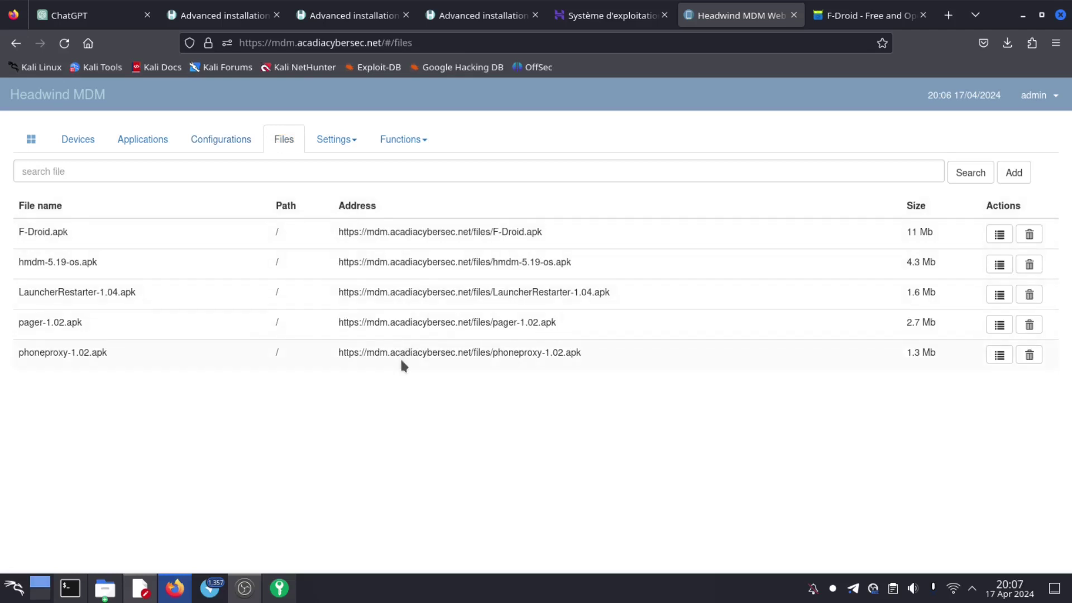
drag(162, 436, 34, 232)
click(68, 412)
drag(72, 231, 10, 235)
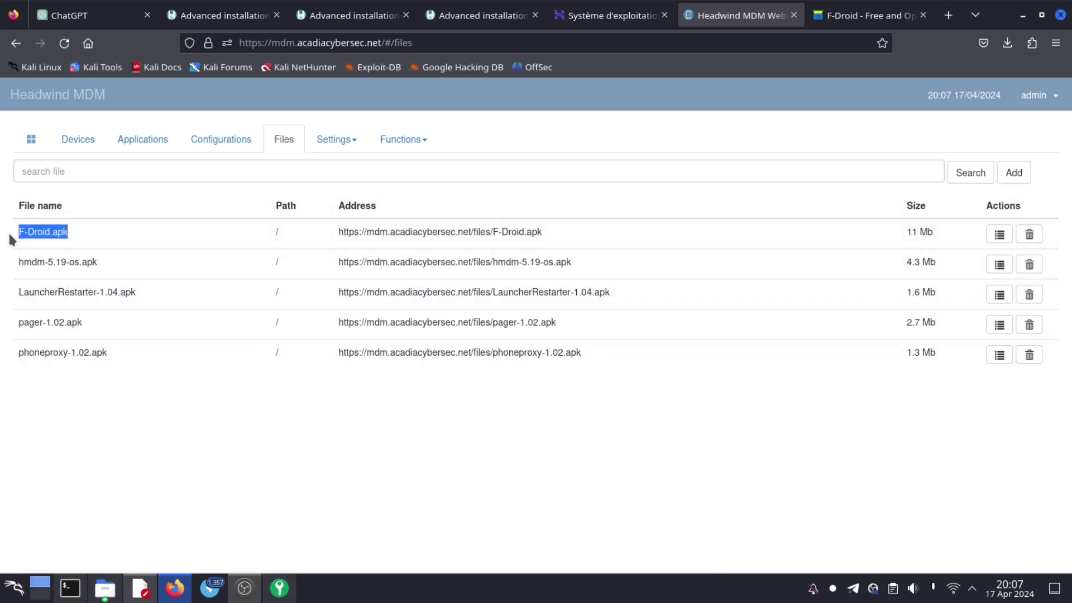
click(337, 144)
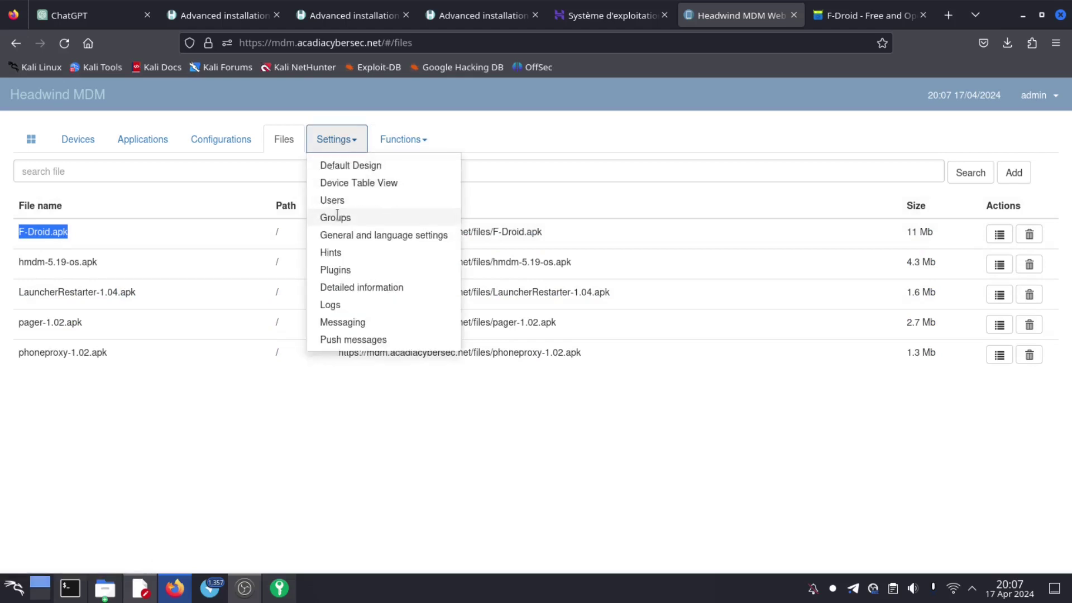
- Look over the Users page, then return to Configurations and edit Background (Agent) Mode
click(333, 200)
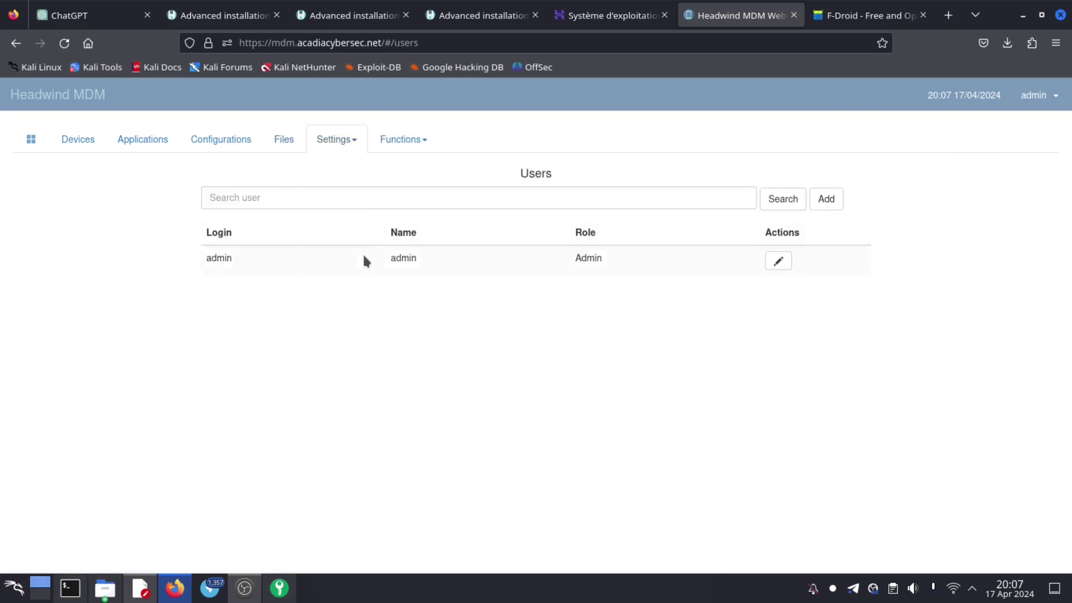
click(405, 142)
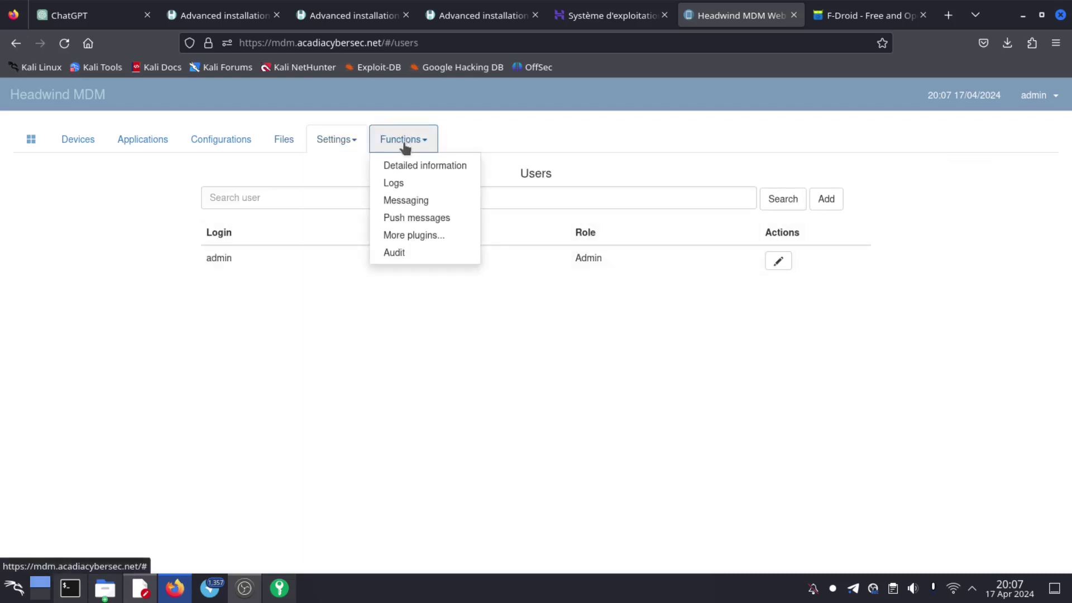
click(352, 140)
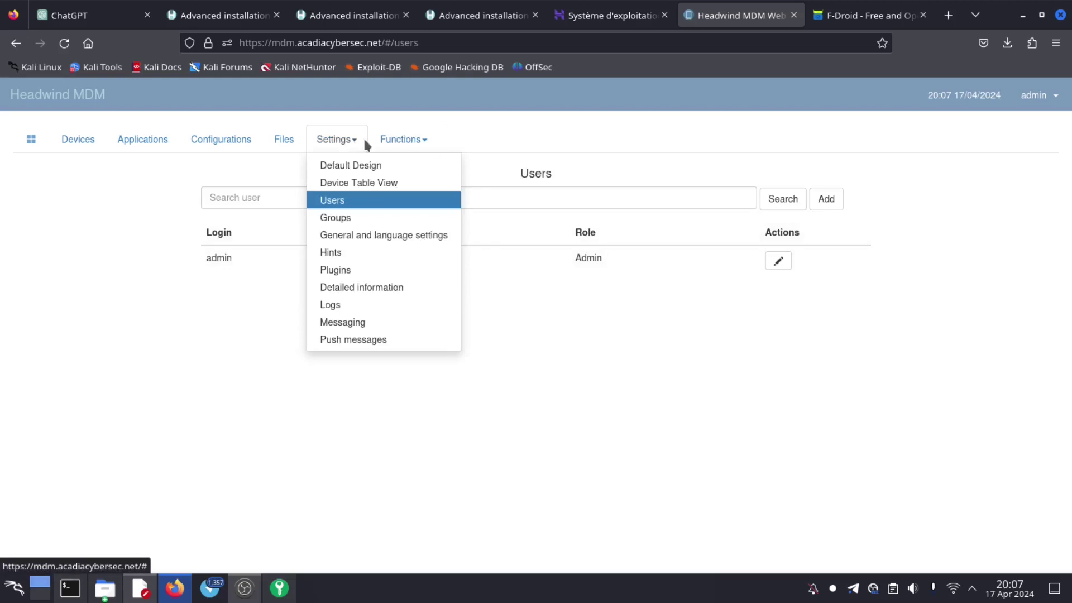
click(285, 139)
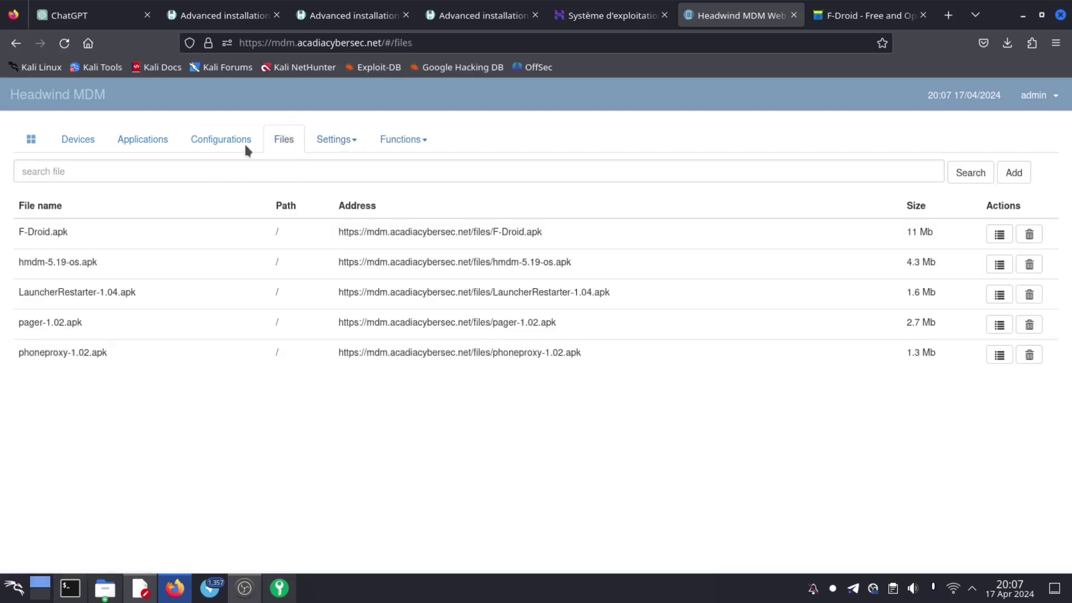
click(227, 142)
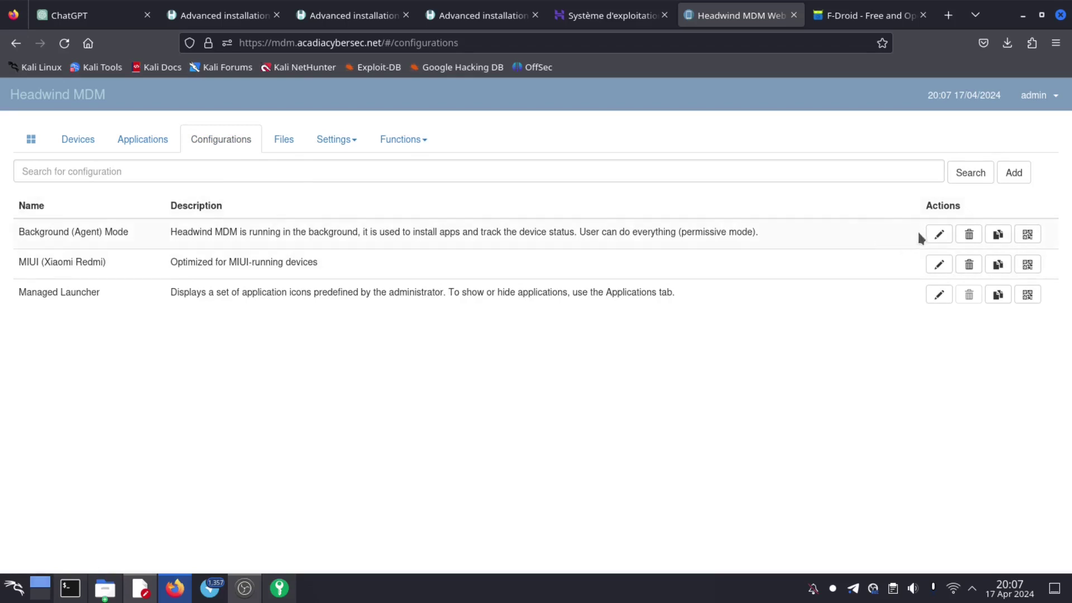
click(935, 235)
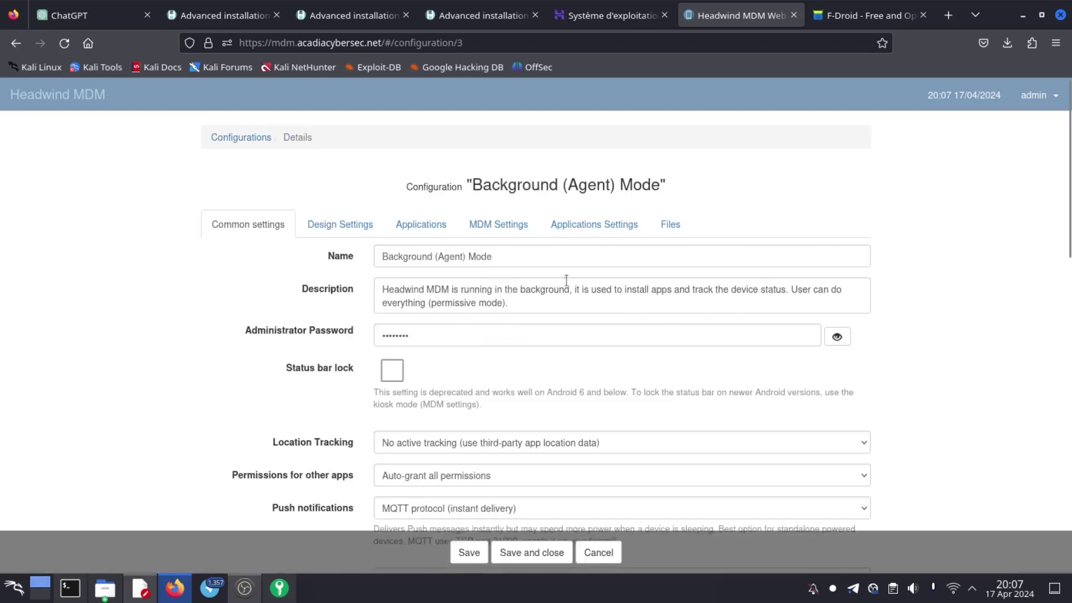
- Set Location Tracking to 'Track location by GPS' and GPS to Enabled, dismissing KeePassXC's request
scroll(519, 280, down, 7)
scroll(518, 280, up, 7)
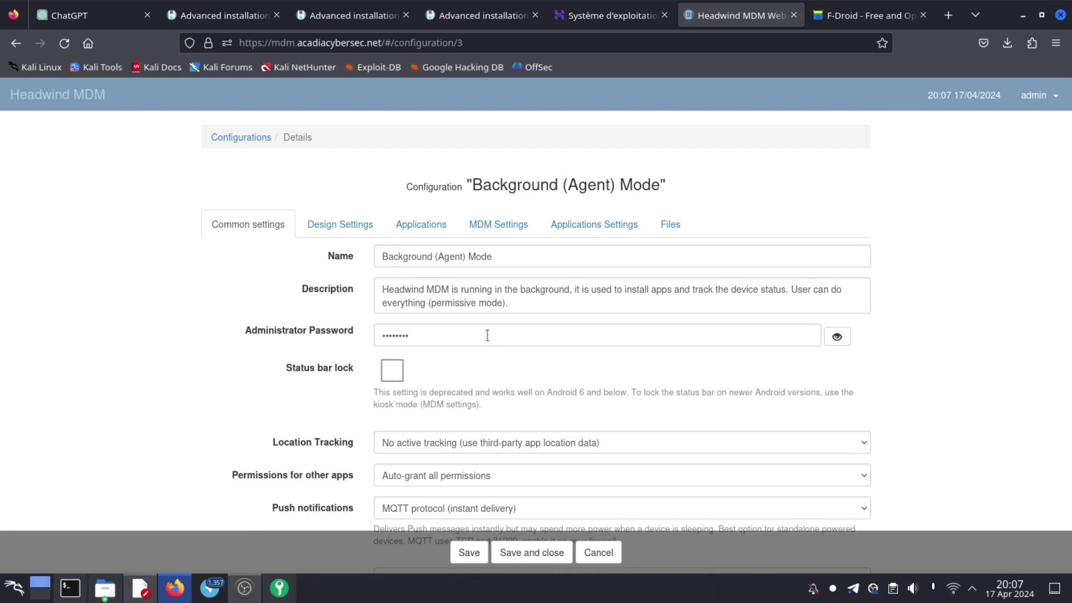
scroll(487, 335, down, 3)
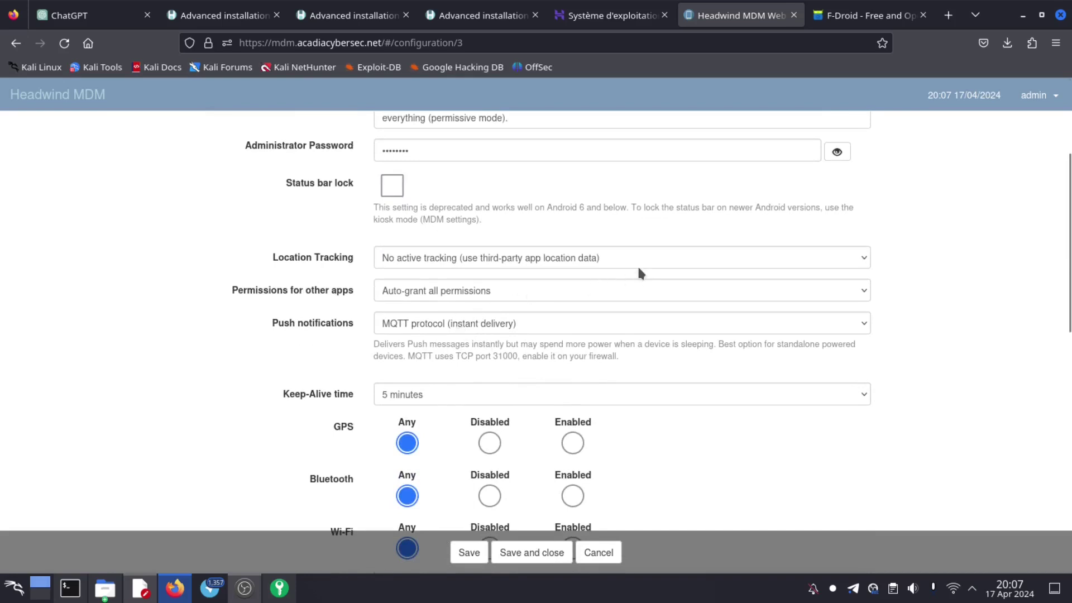
click(670, 260)
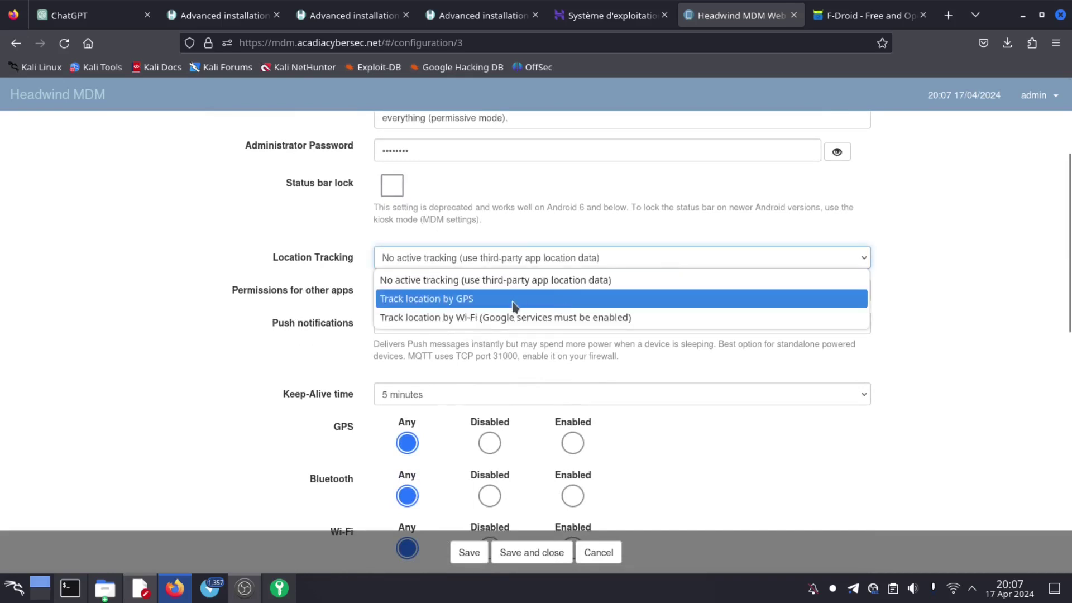
click(477, 302)
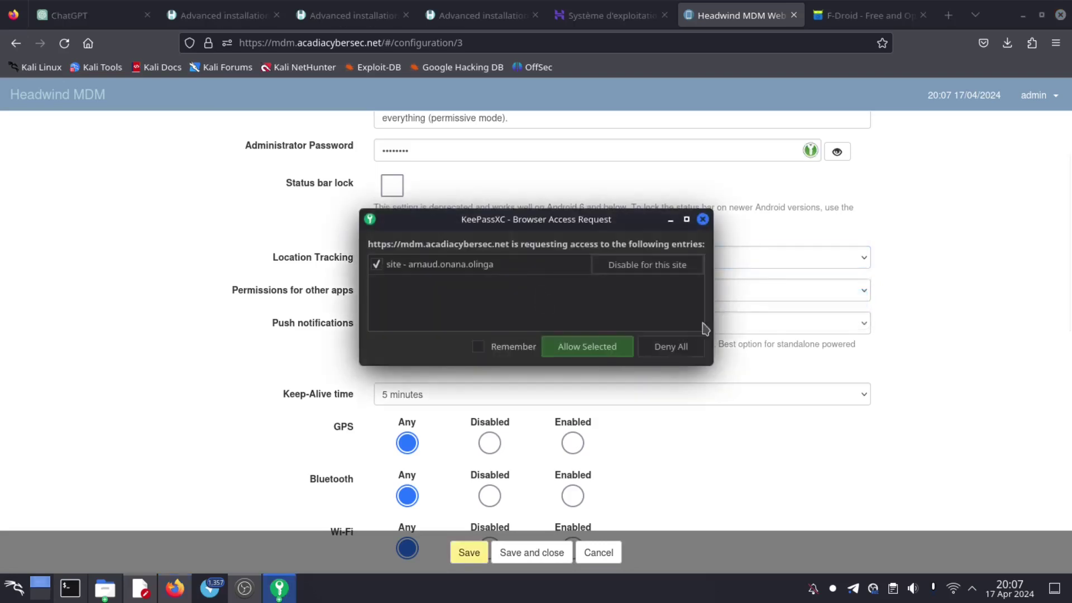
click(702, 219)
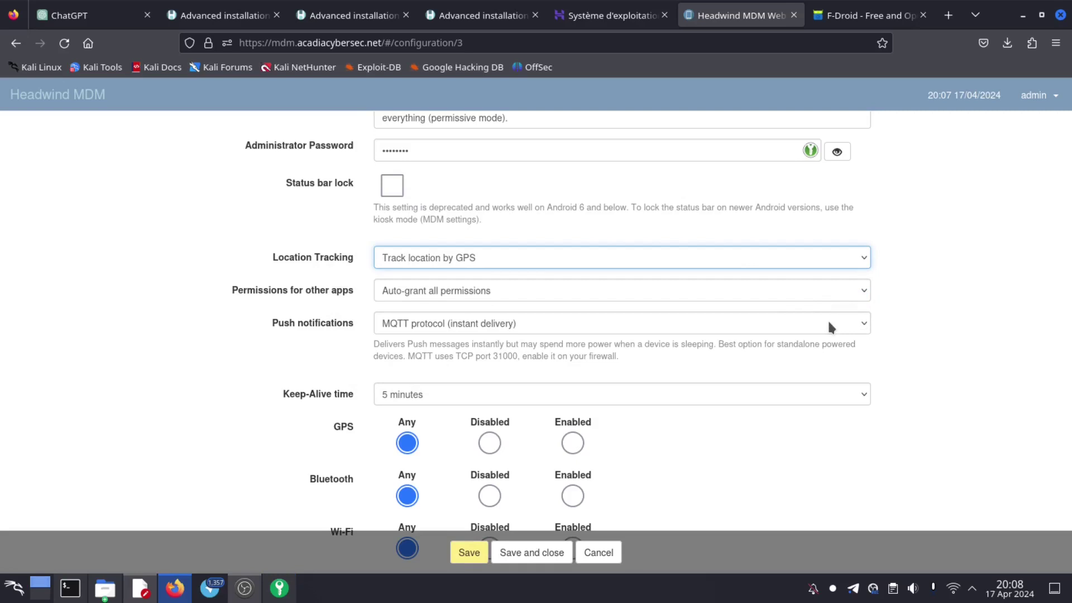
click(573, 443)
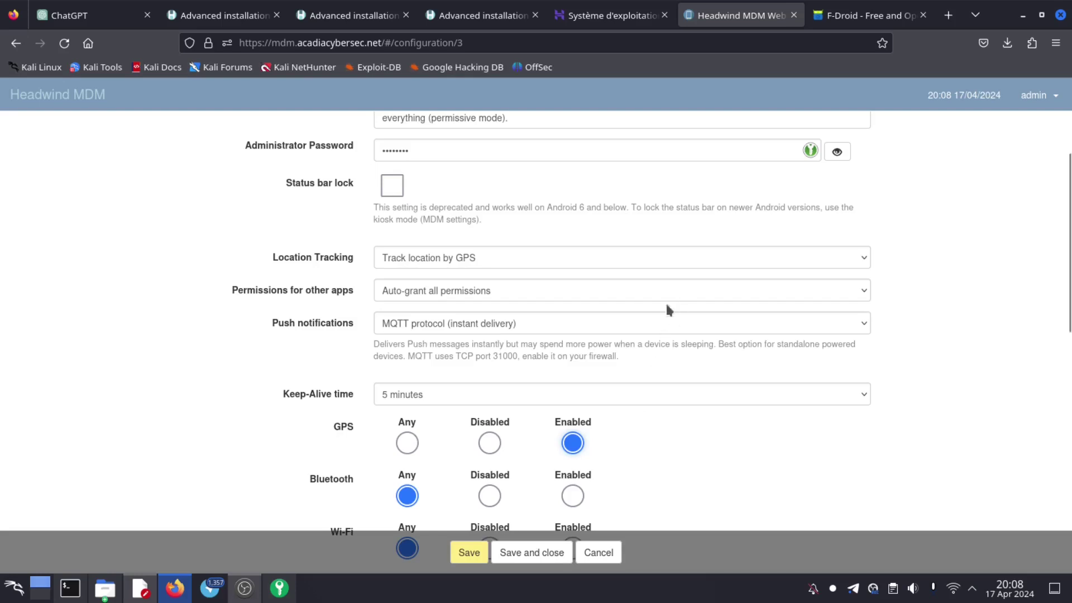
scroll(616, 334, down, 5)
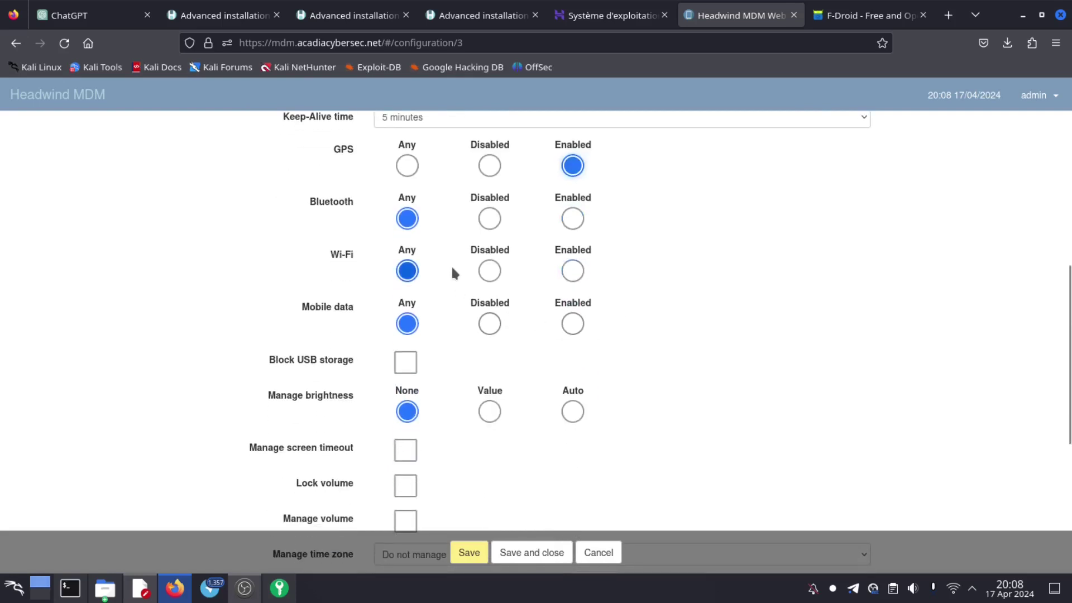
click(574, 220)
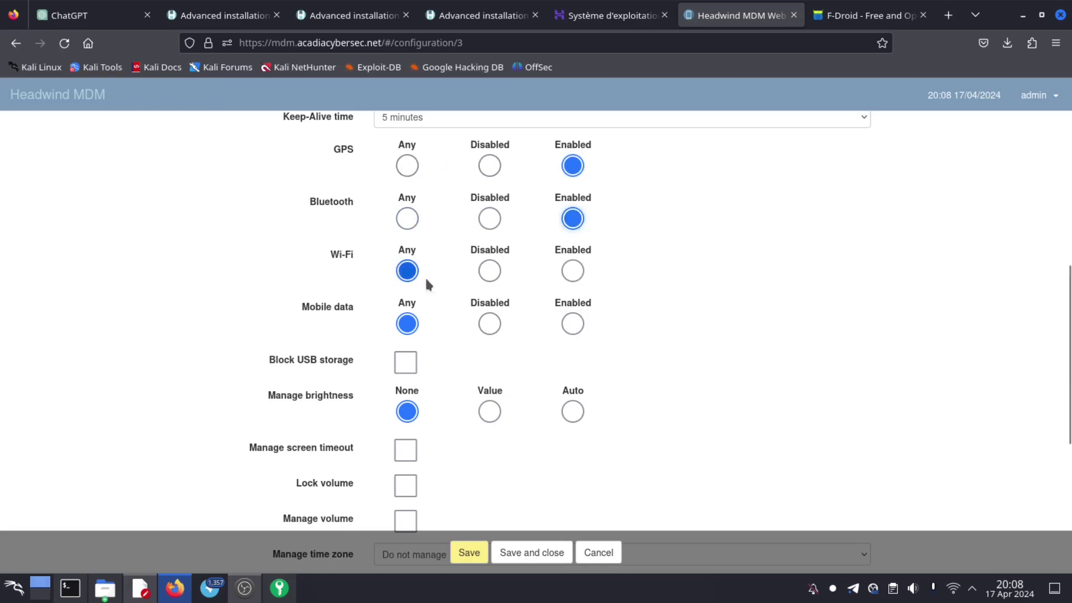
click(573, 270)
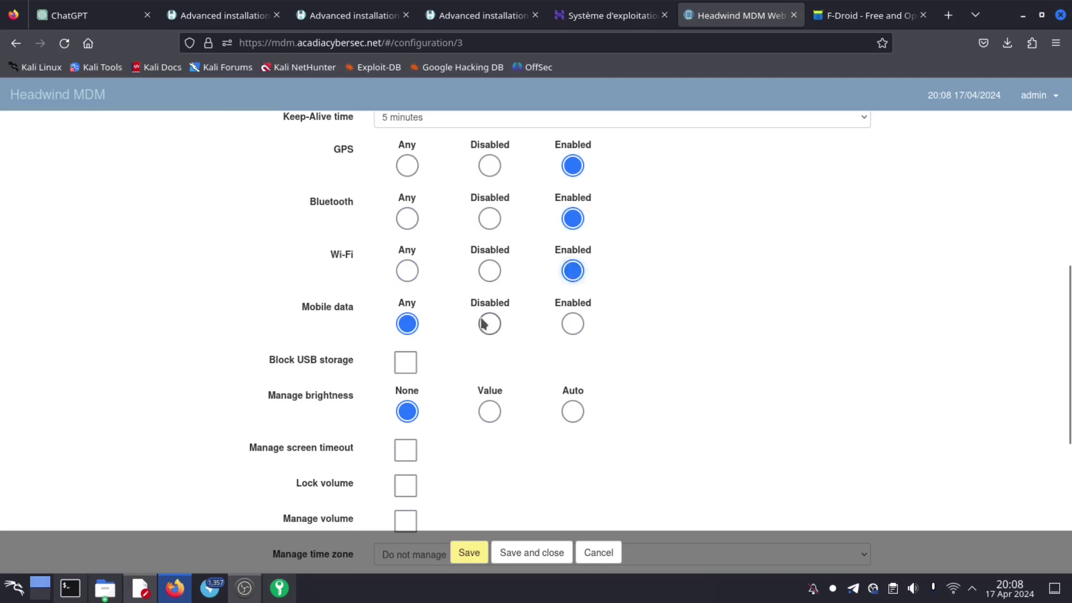
click(574, 322)
click(407, 323)
scroll(494, 352, down, 3)
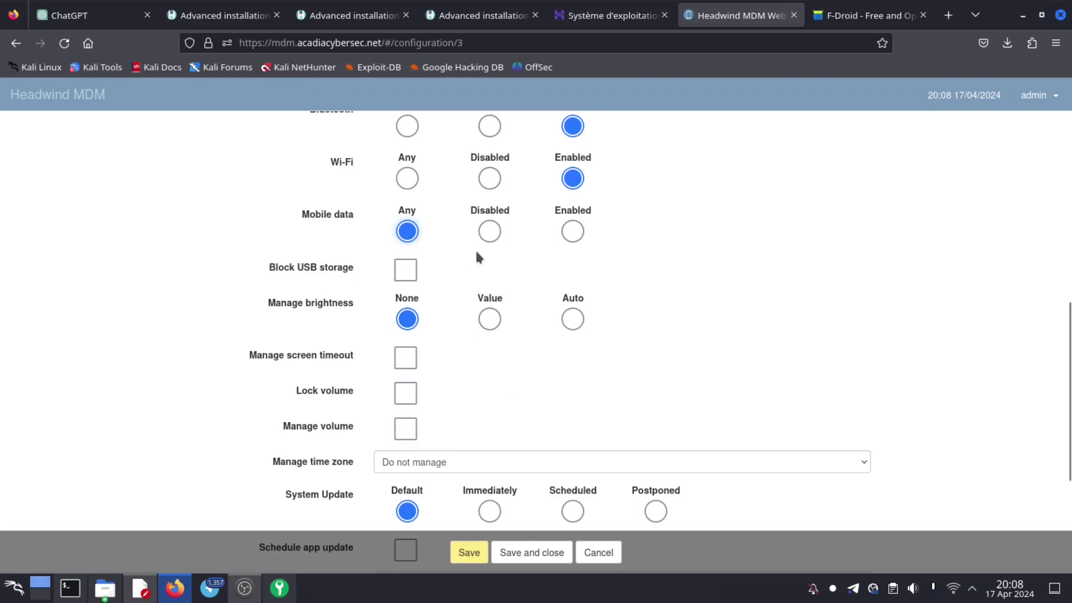
scroll(474, 256, down, 4)
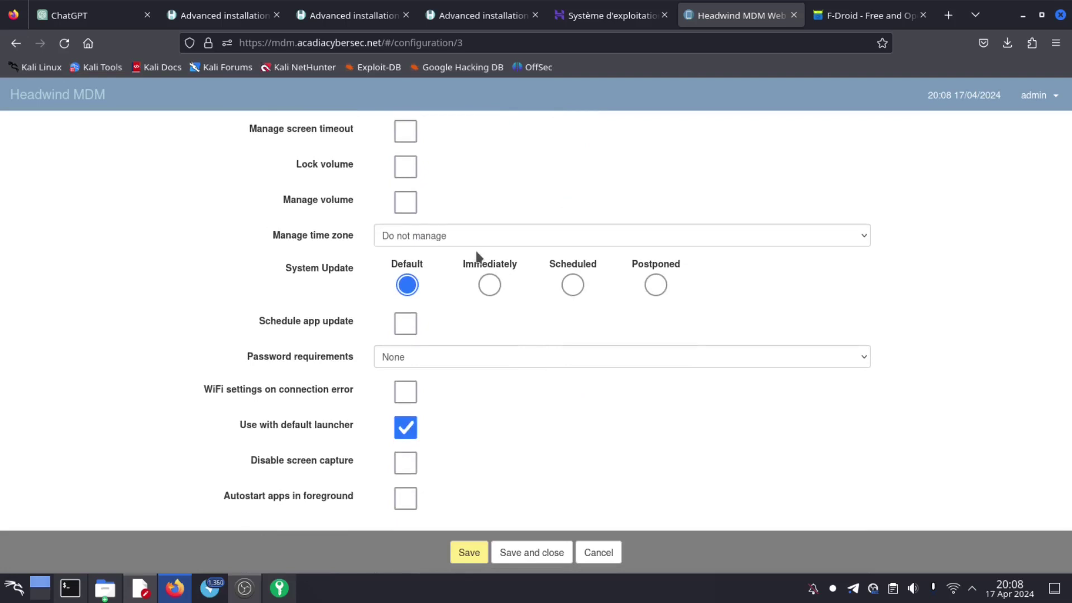
scroll(478, 256, up, 2)
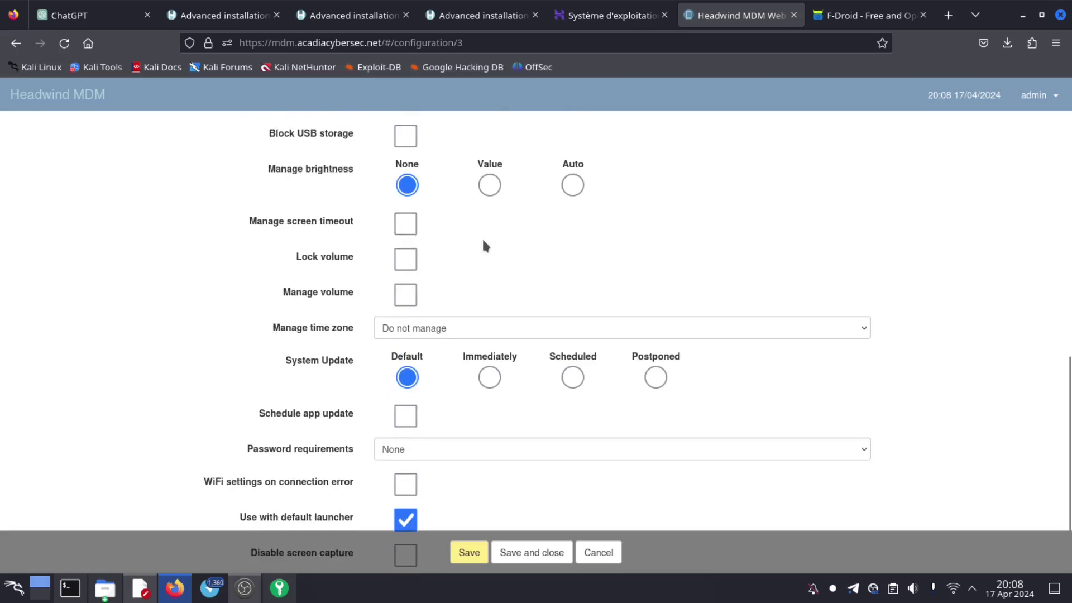
scroll(483, 244, down, 2)
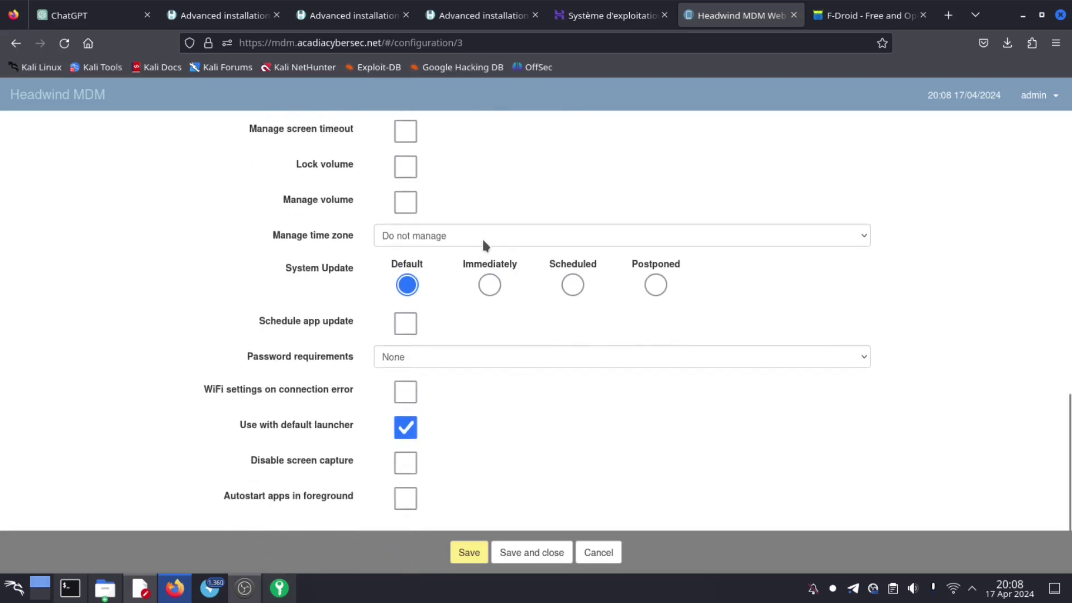
- Toggle 'WiFi settings on connection error' and keep Password requirements at None
click(418, 360)
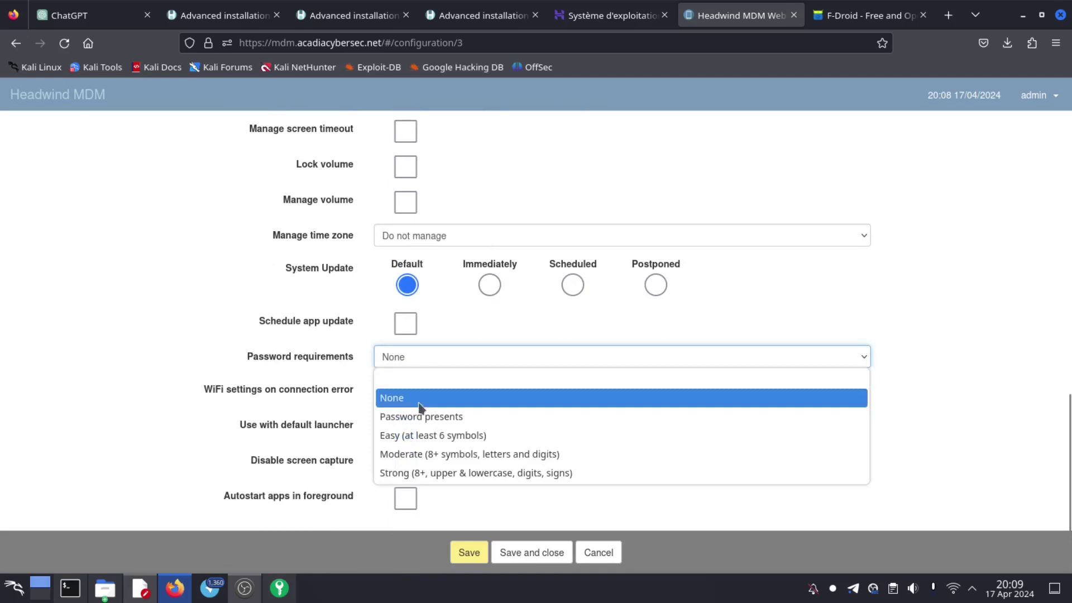
click(526, 329)
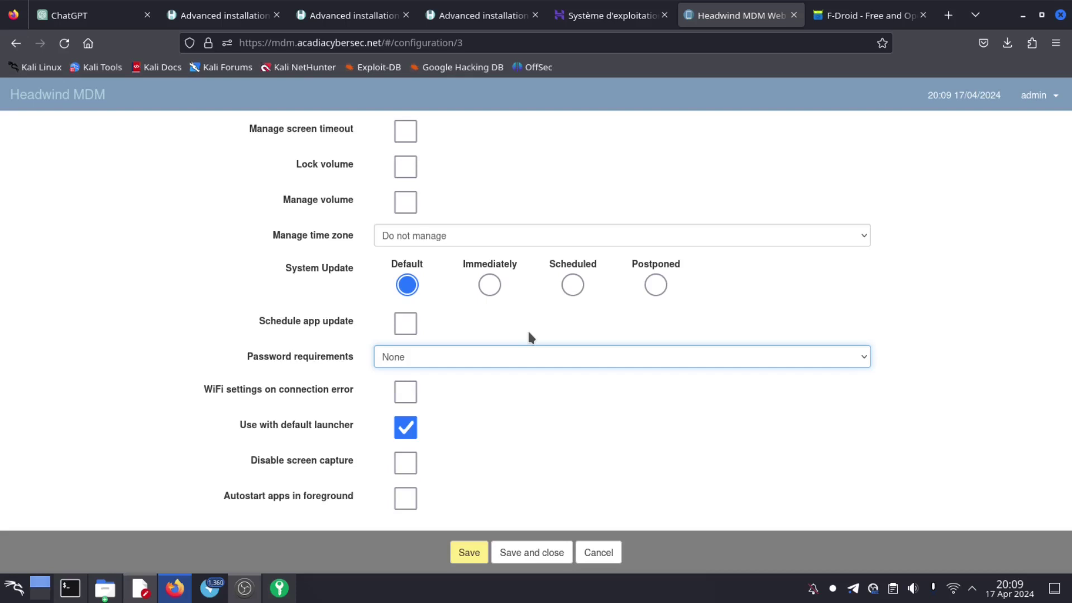
click(410, 396)
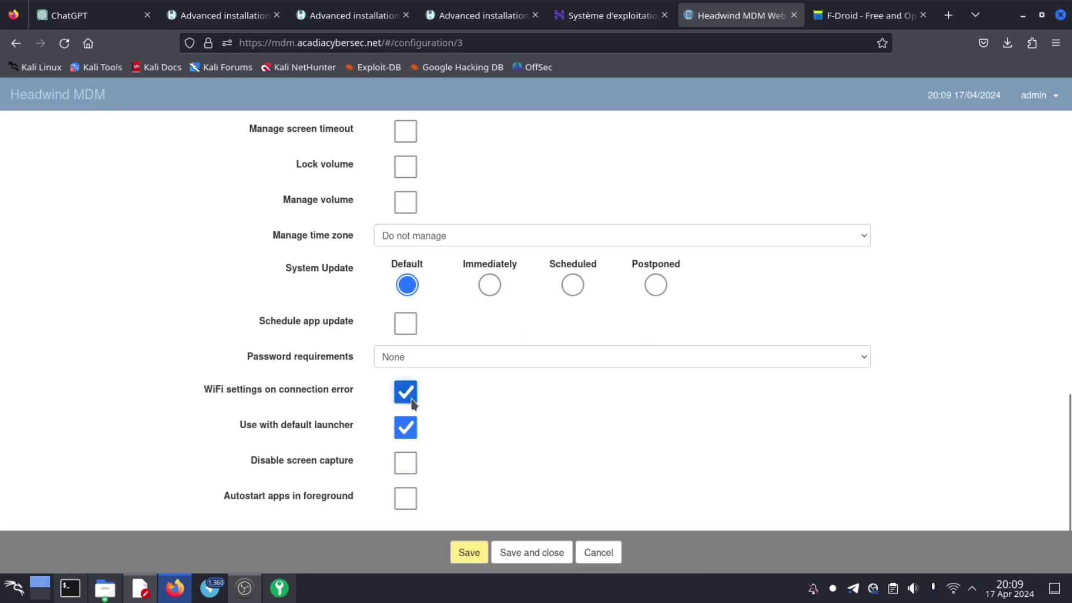
click(440, 357)
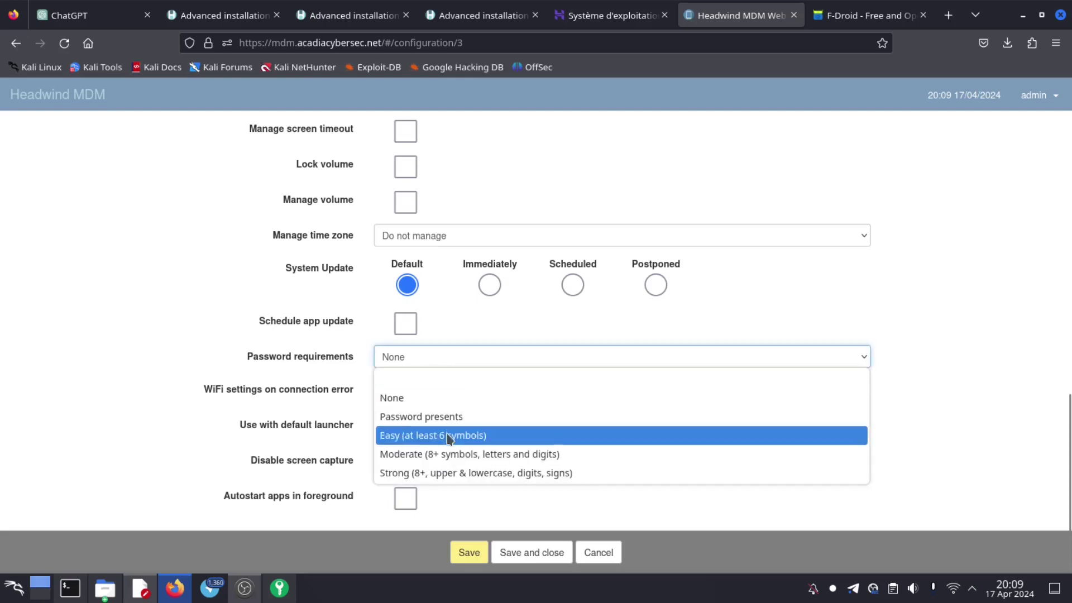
click(501, 324)
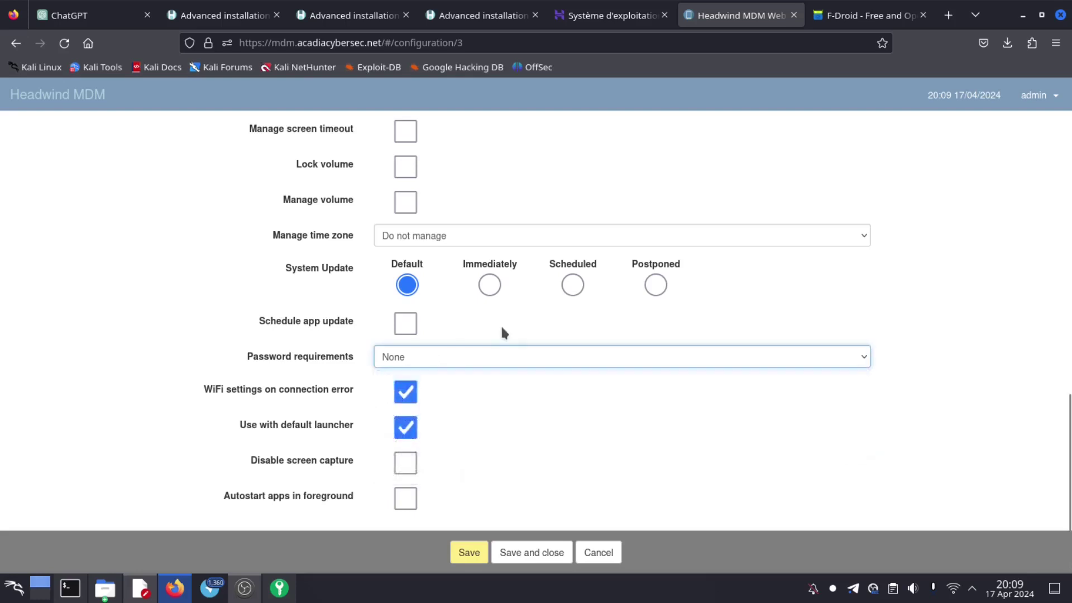
- Set Wi-Fi to Any and save, declining Firefox's offer to store the login
scroll(468, 385, up, 6)
click(411, 322)
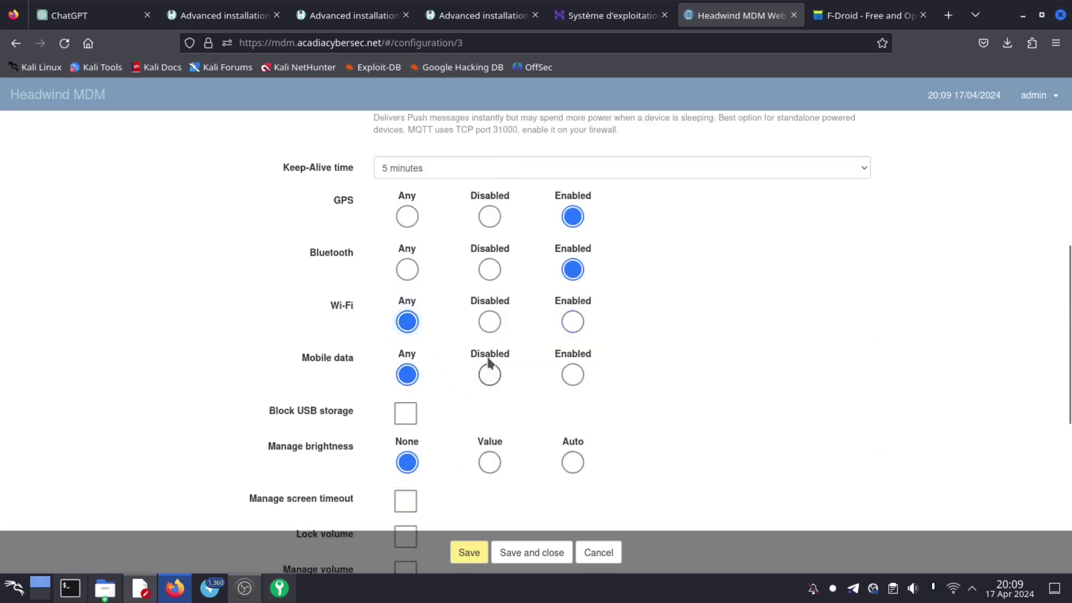
scroll(489, 360, down, 6)
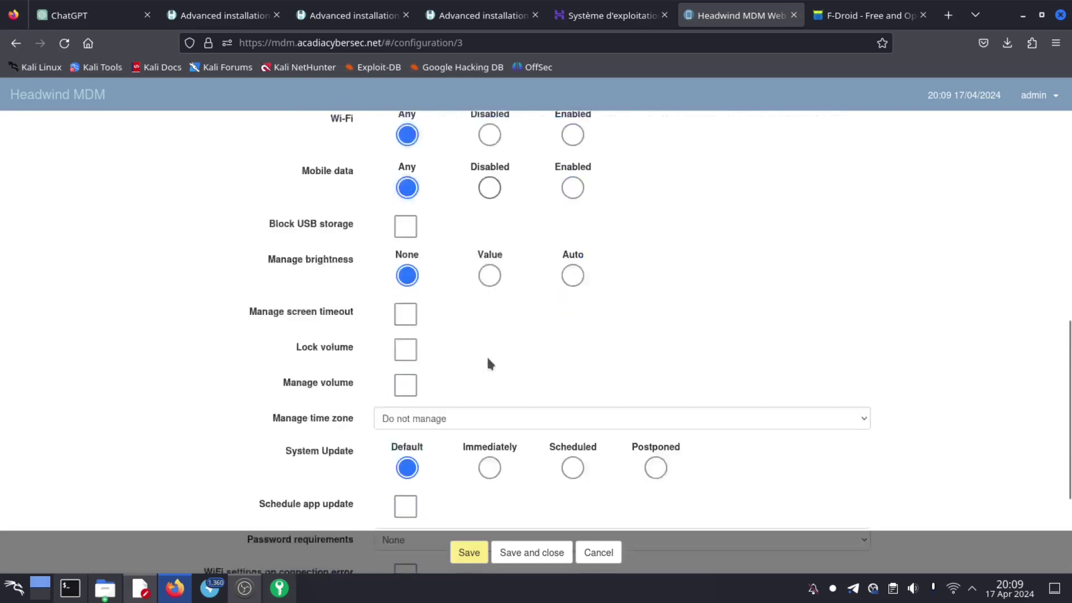
click(470, 553)
click(469, 553)
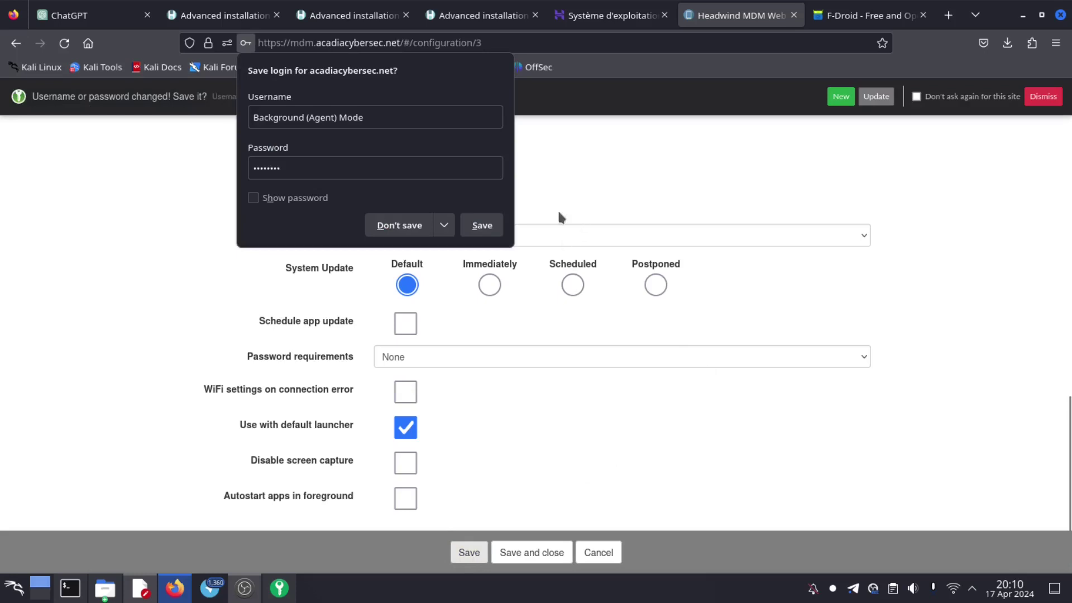
click(409, 227)
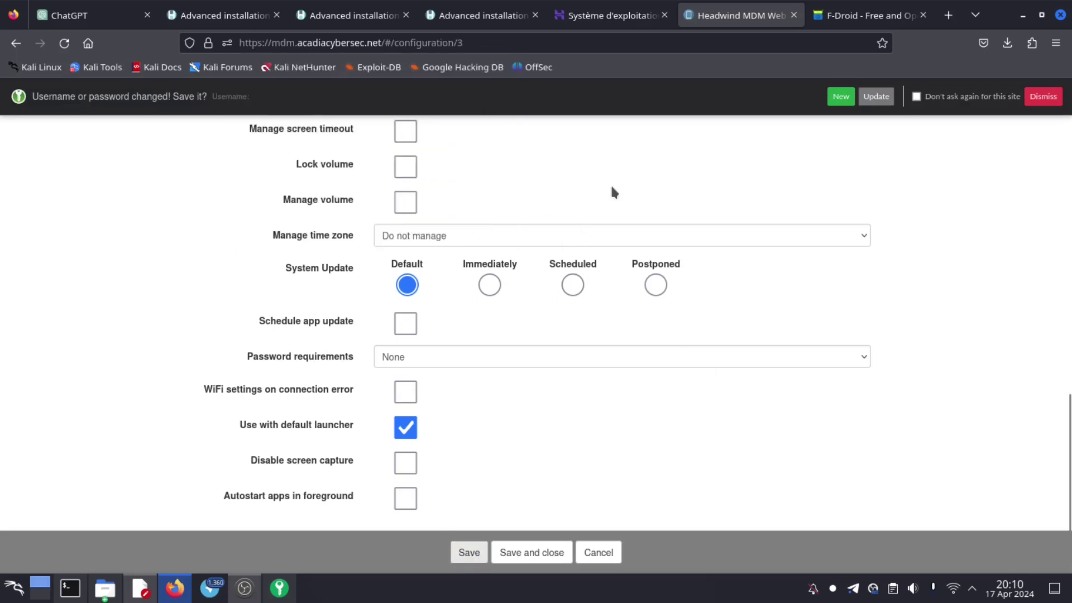
scroll(614, 192, up, 15)
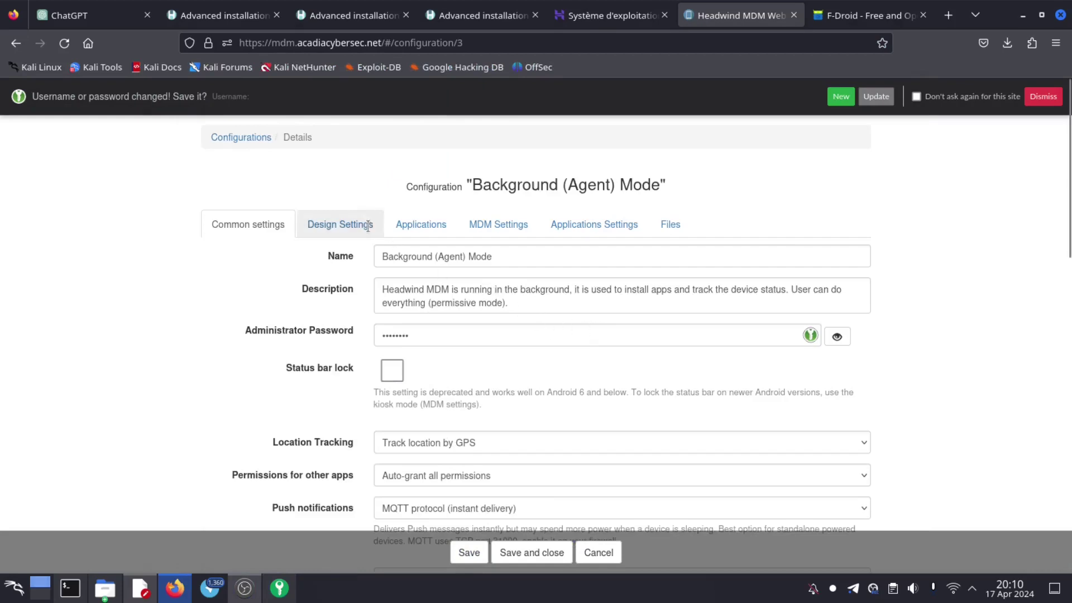
- In the Applications list, hide system applications and keep F-Droid's icon shown
click(404, 226)
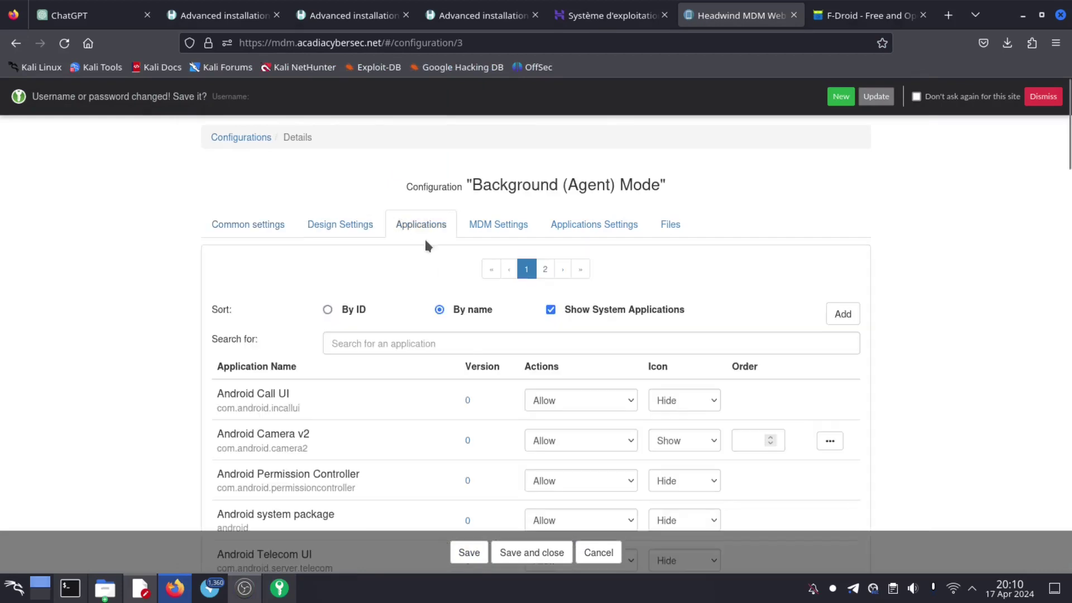
scroll(471, 341, down, 2)
scroll(469, 343, up, 3)
click(550, 310)
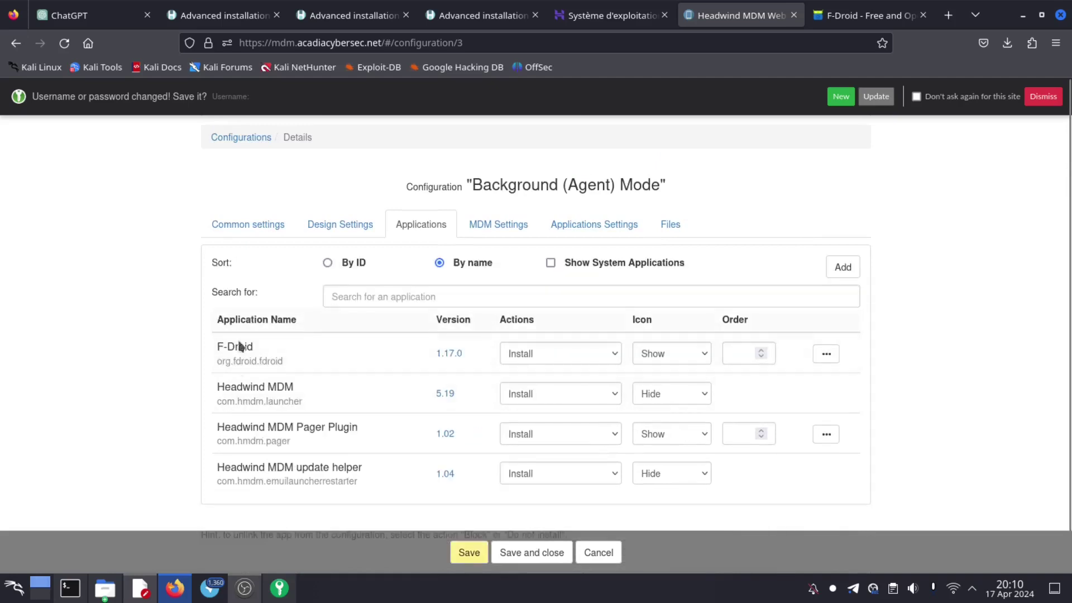
click(703, 355)
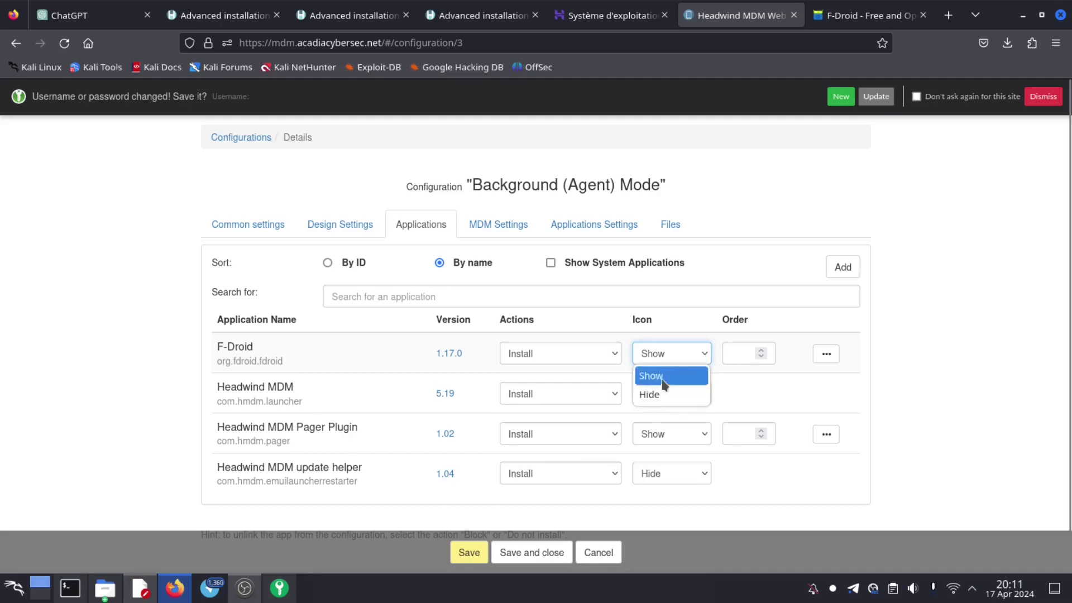
click(935, 323)
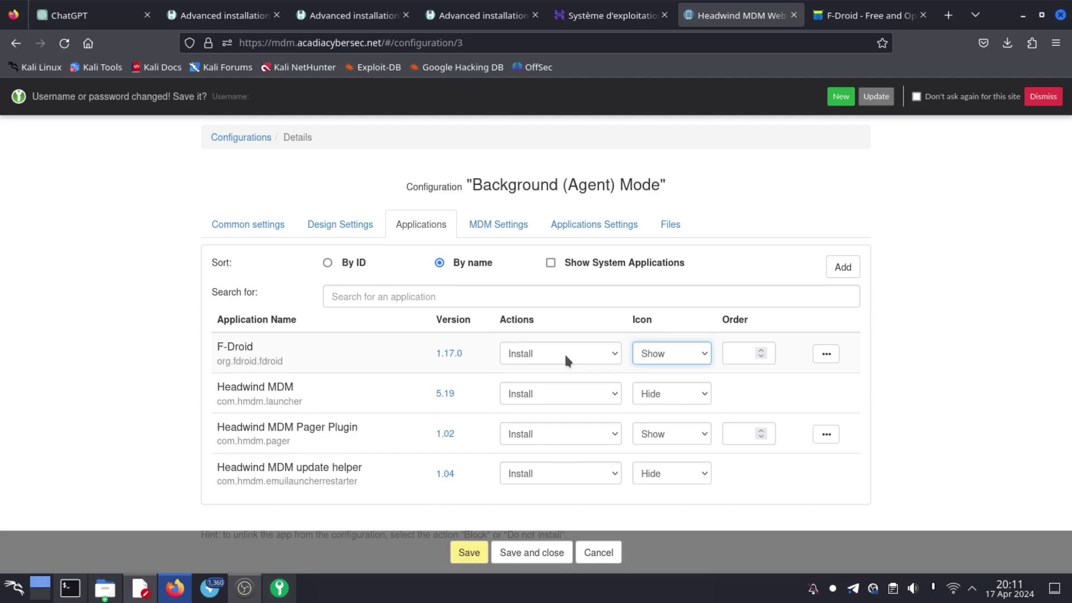
- Change F-Droid's action to Delete and save the configuration
click(584, 350)
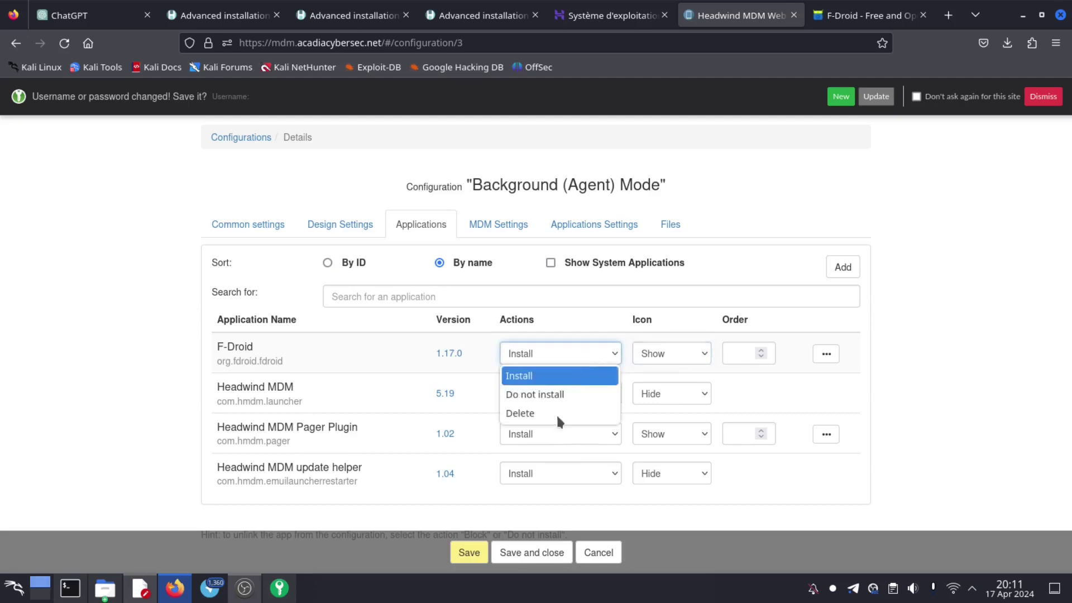
click(537, 414)
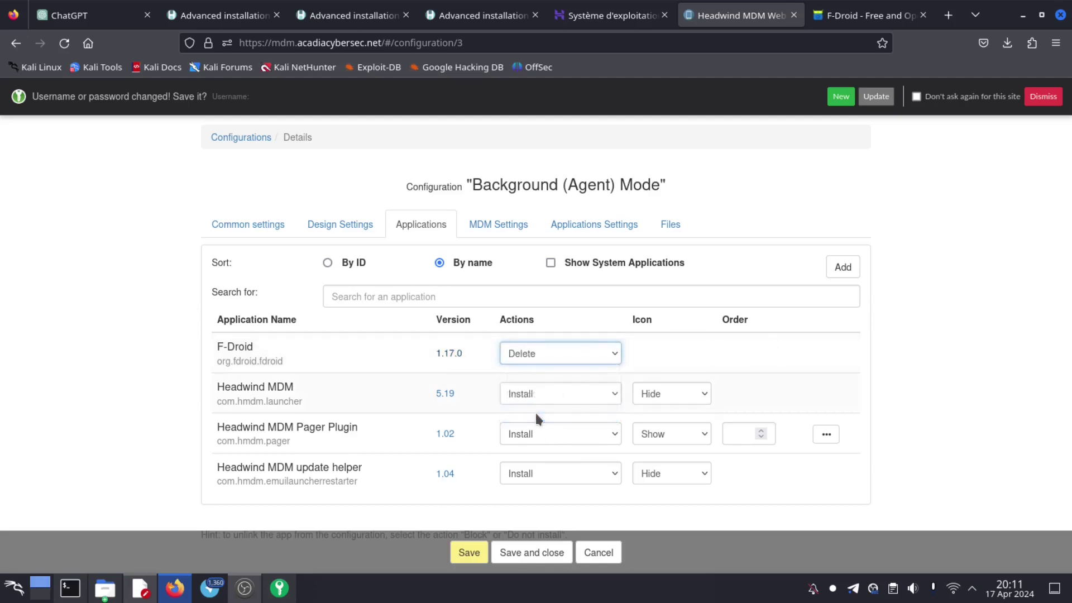
click(467, 553)
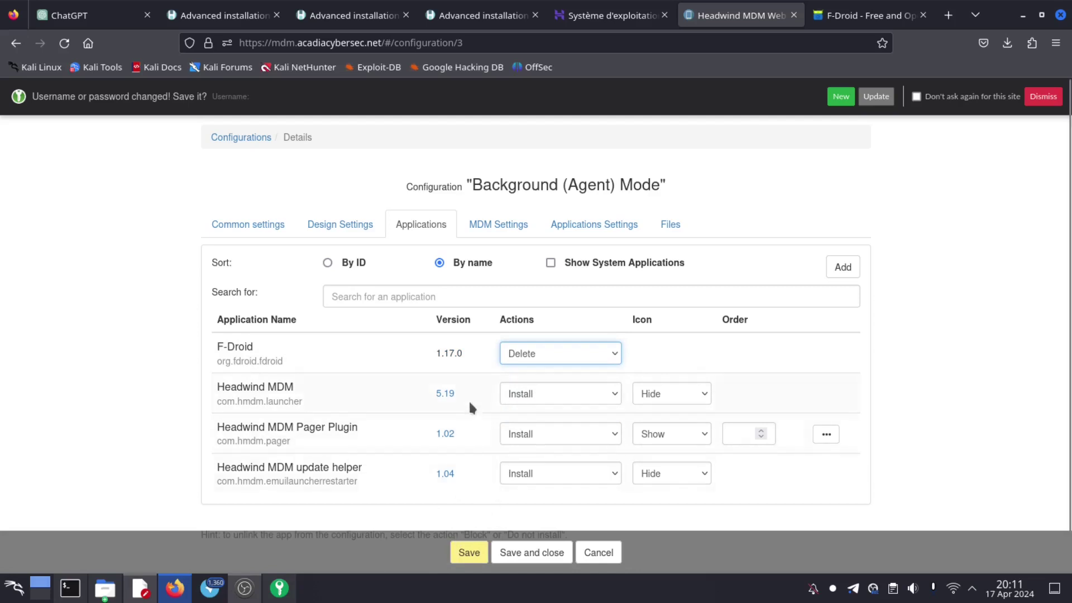
click(469, 556)
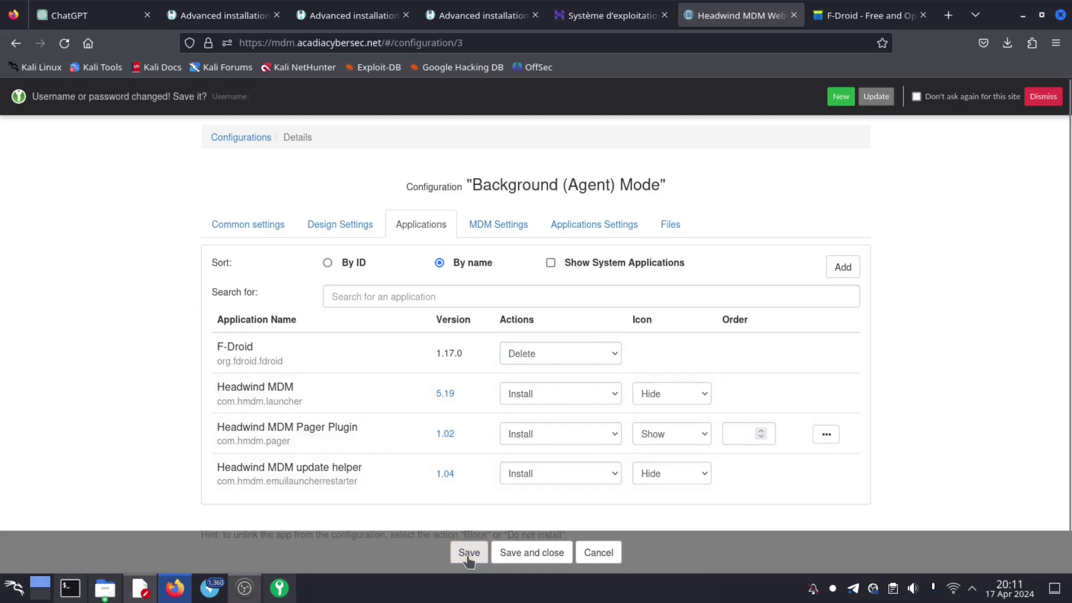
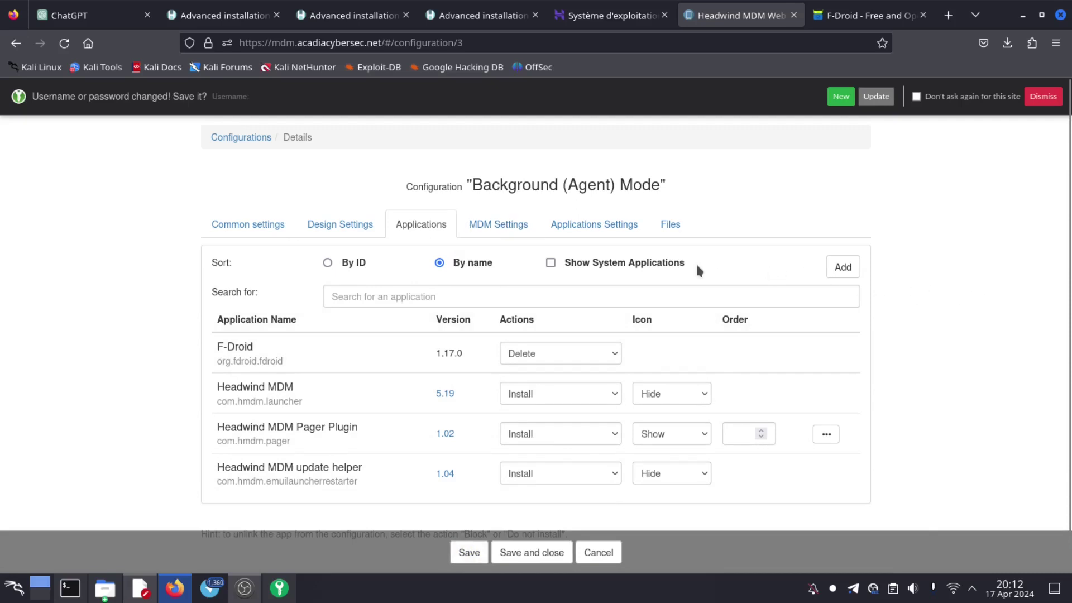
- Show the Background (Agent) Mode MDM Settings tab and select the WiFi SSID and password fields
click(496, 225)
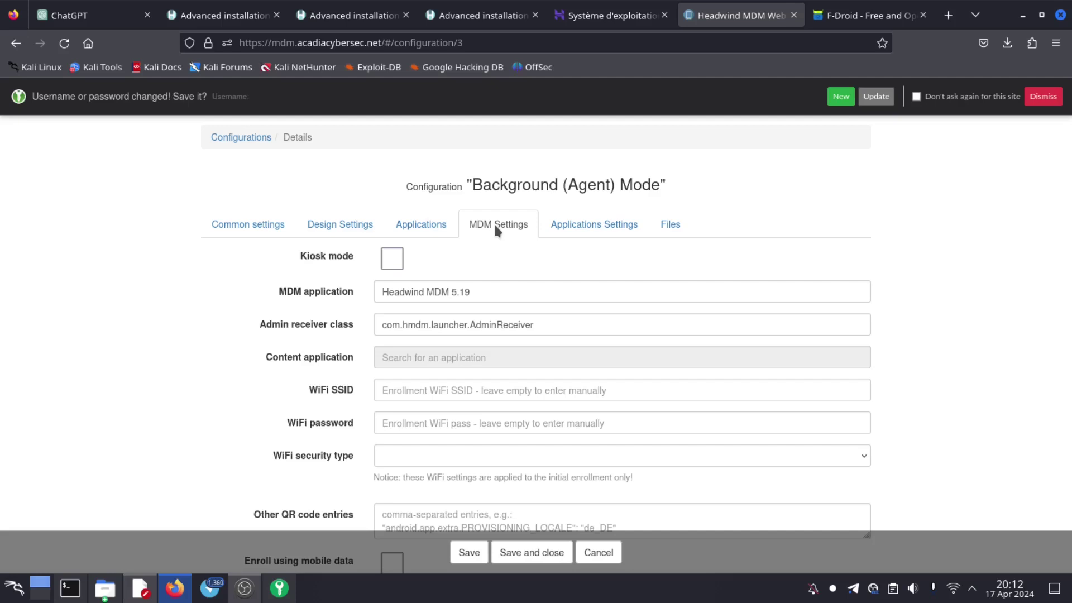
scroll(493, 350, down, 4)
scroll(493, 352, up, 4)
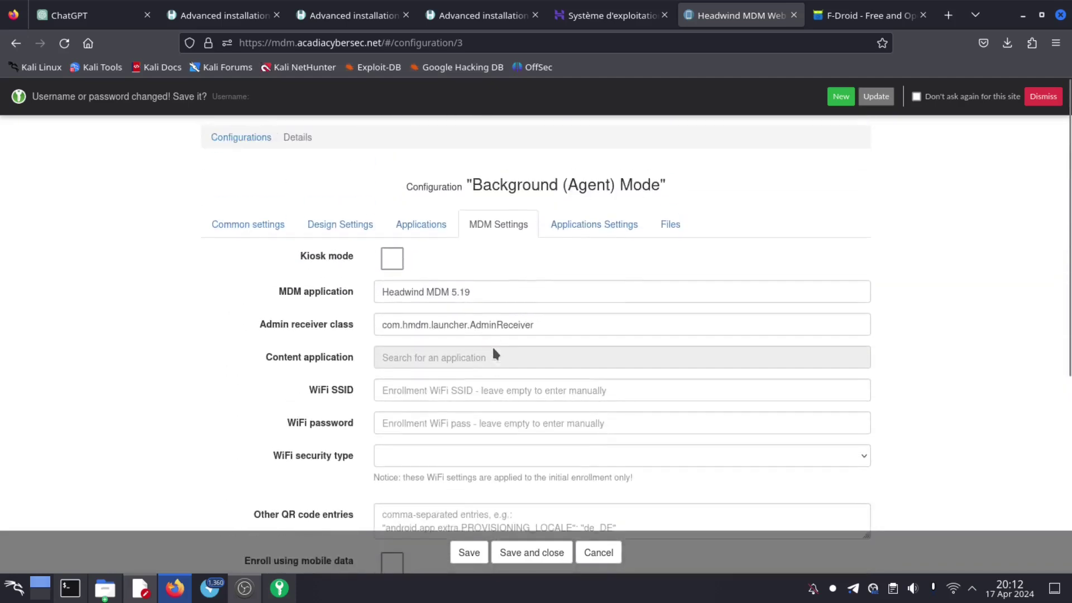
click(422, 391)
click(413, 423)
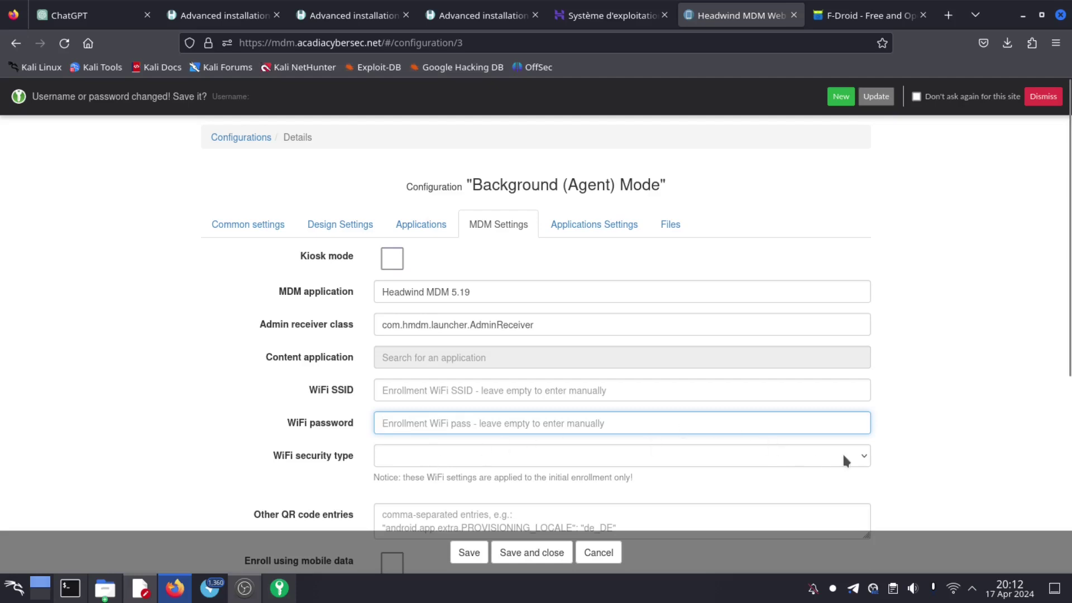
scroll(845, 461, down, 5)
scroll(849, 376, up, 3)
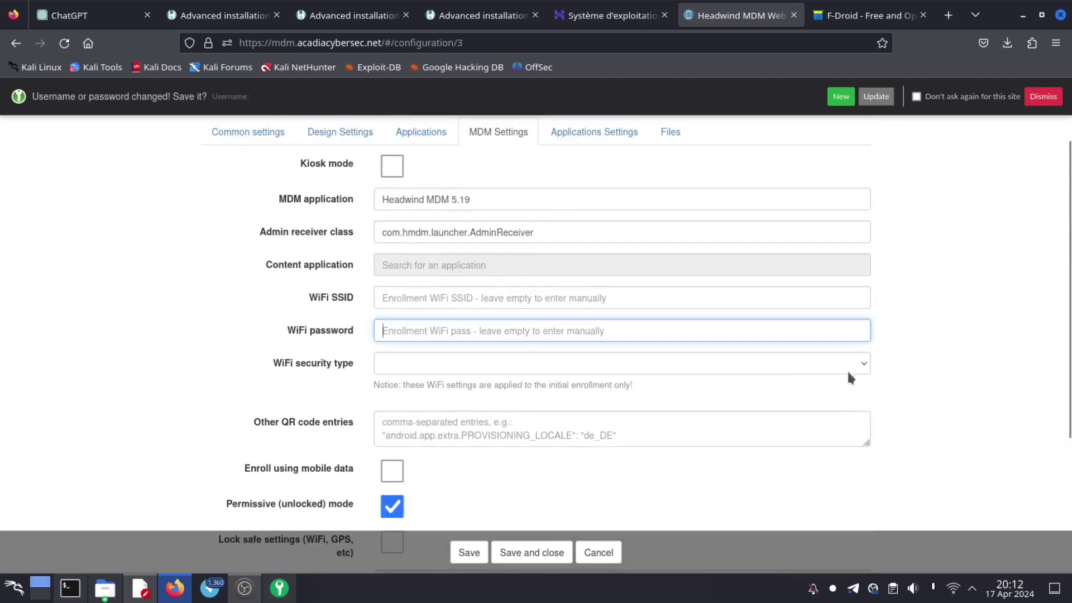
- Set WiFi security type to WPA, enter the WiFi password, then view Applications Settings
click(858, 370)
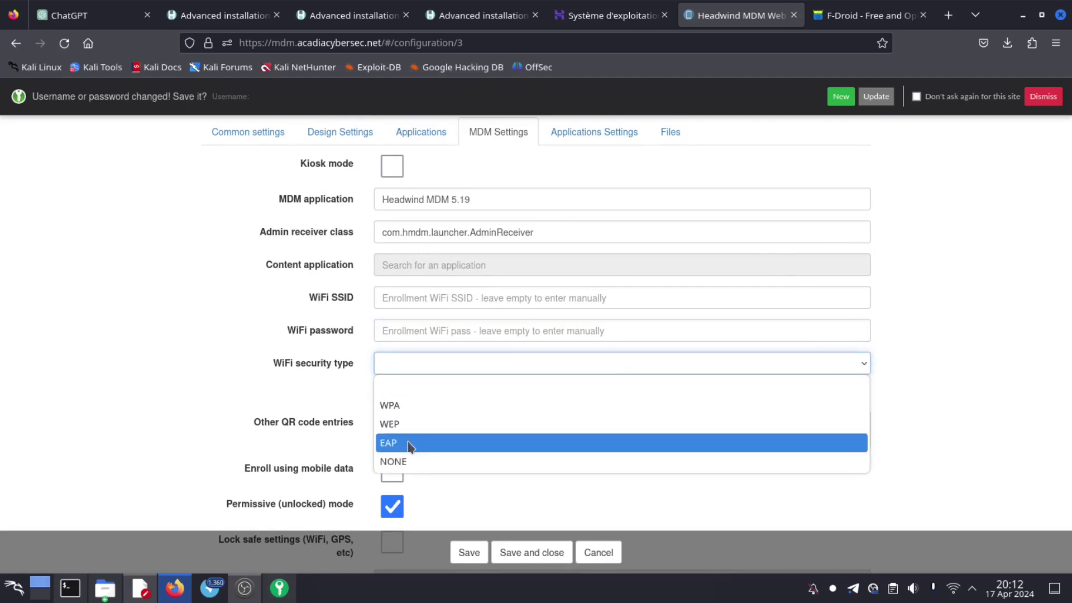
click(414, 405)
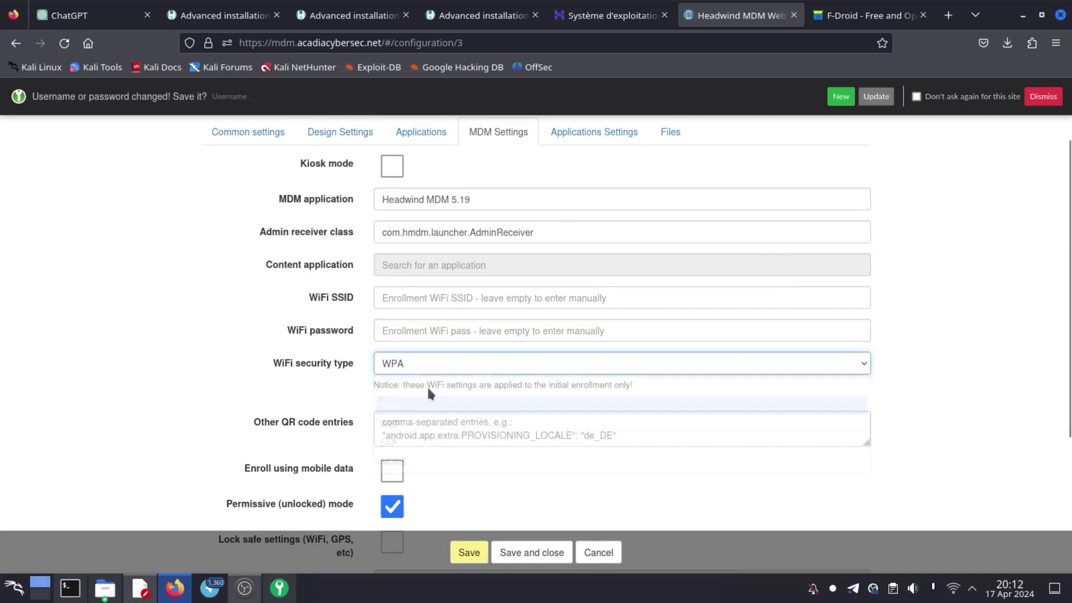
click(411, 292)
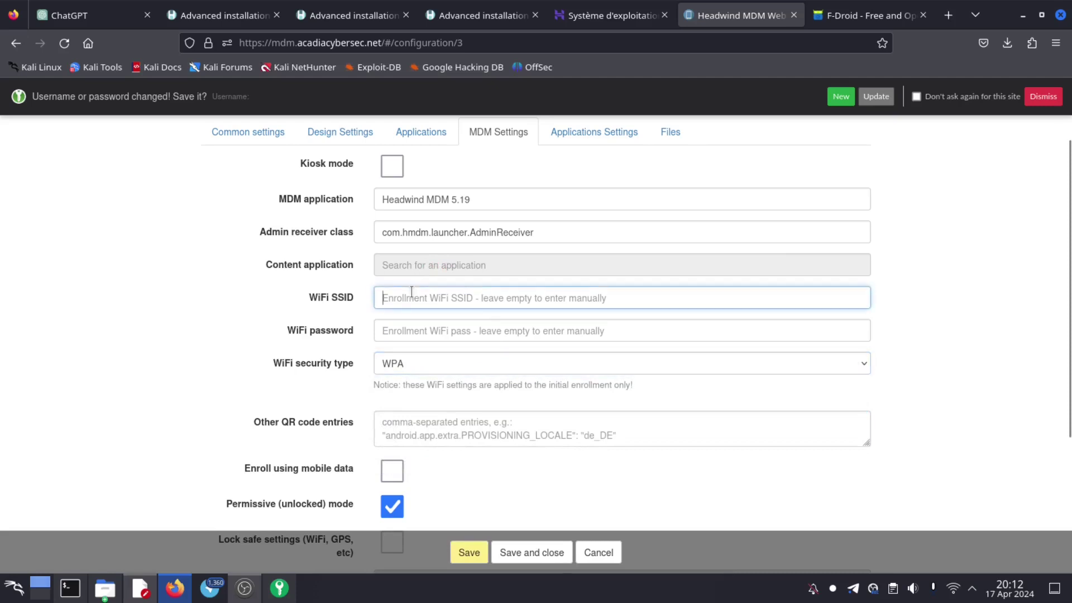
click(414, 333)
text(i)
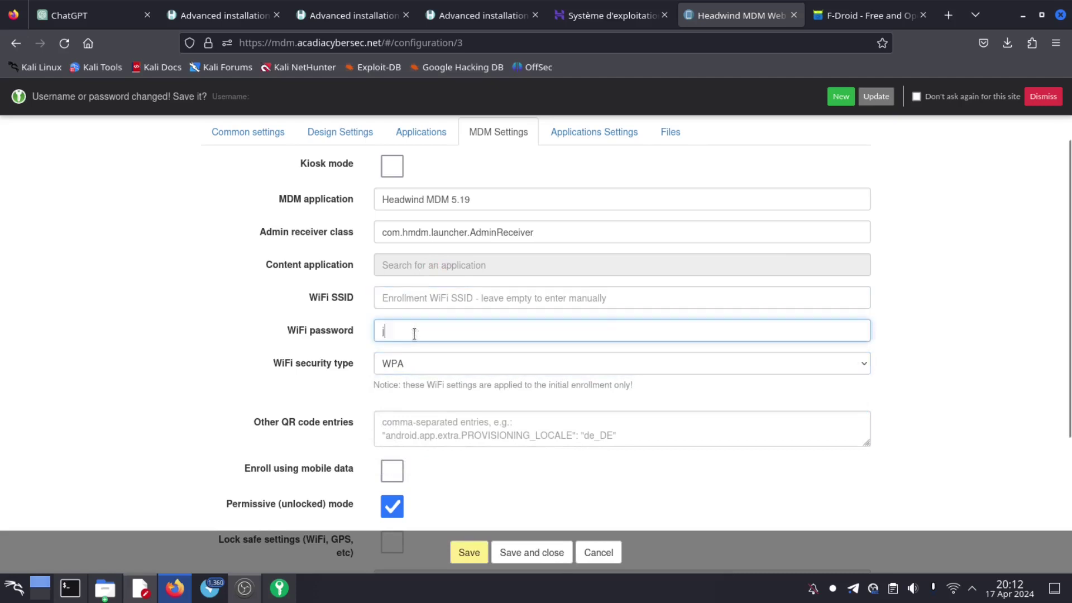
text(hj)
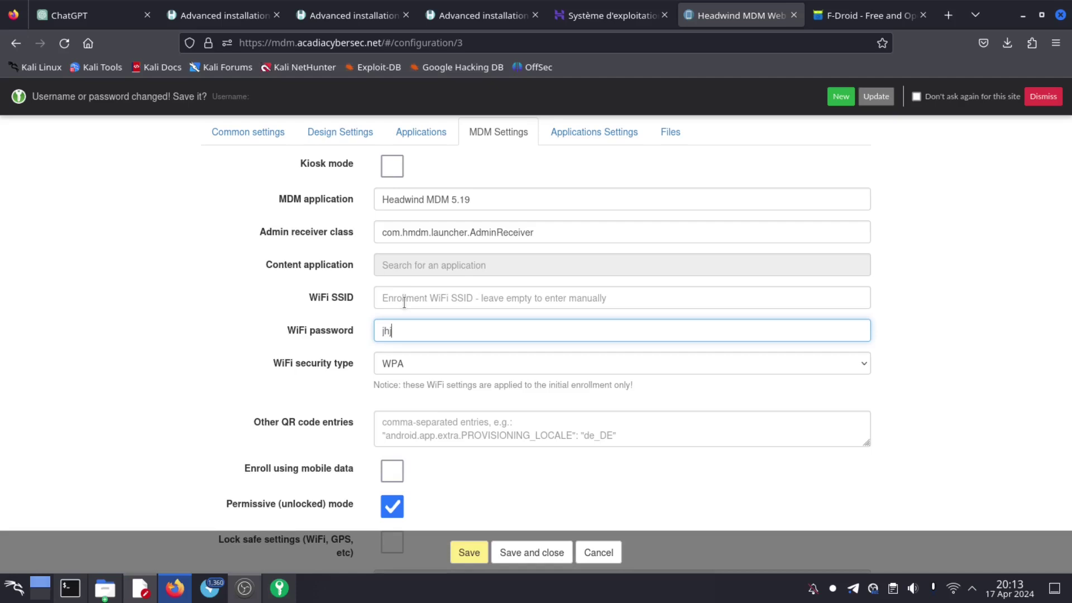
scroll(502, 268, up, 3)
click(591, 229)
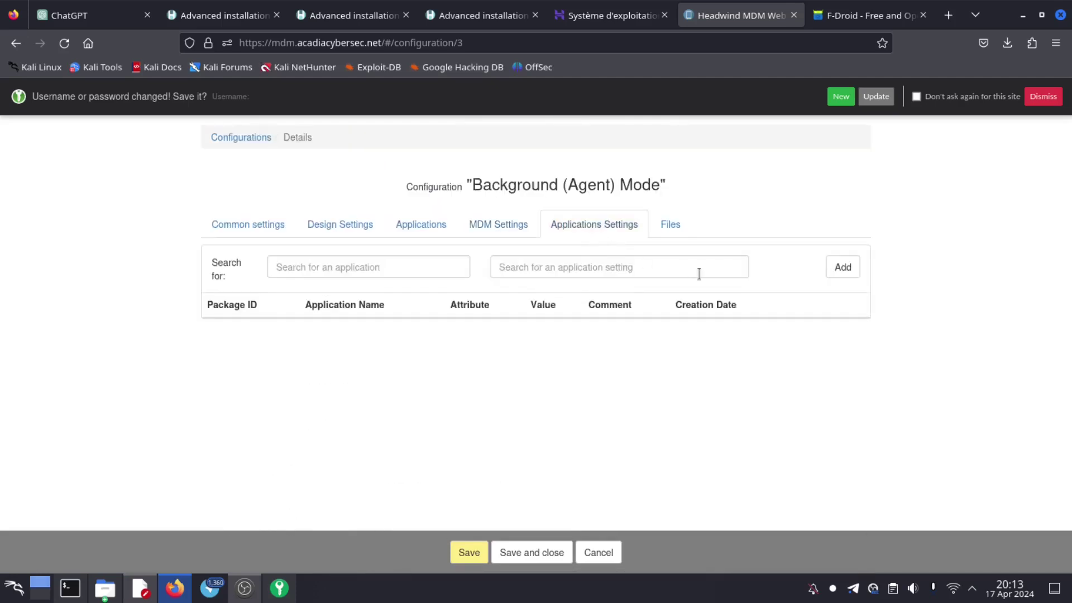